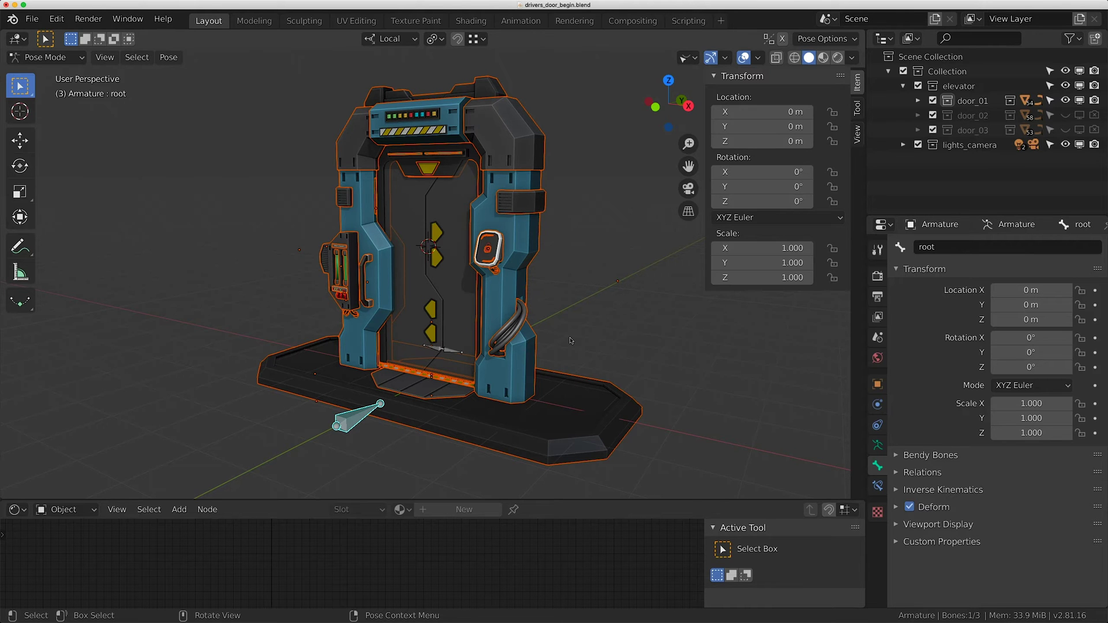
- In Pose Mode, try sliding the door_02 bone along its local Y axis
key(ctrl+Tab)
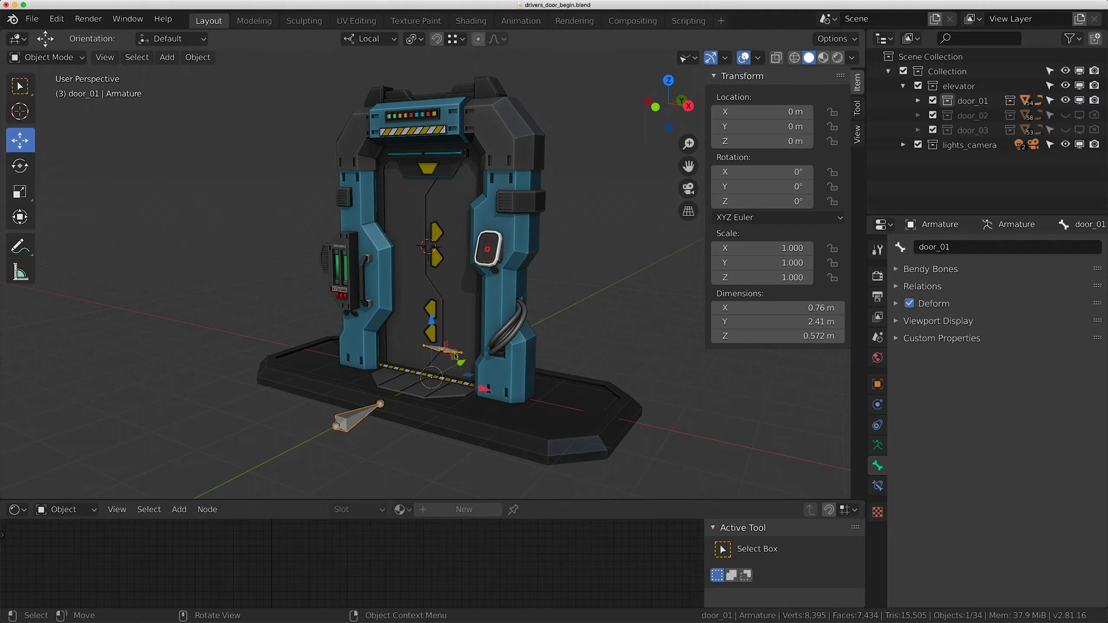
key(ctrl+Tab)
click(457, 350)
middle_drag(456, 351, 467, 352)
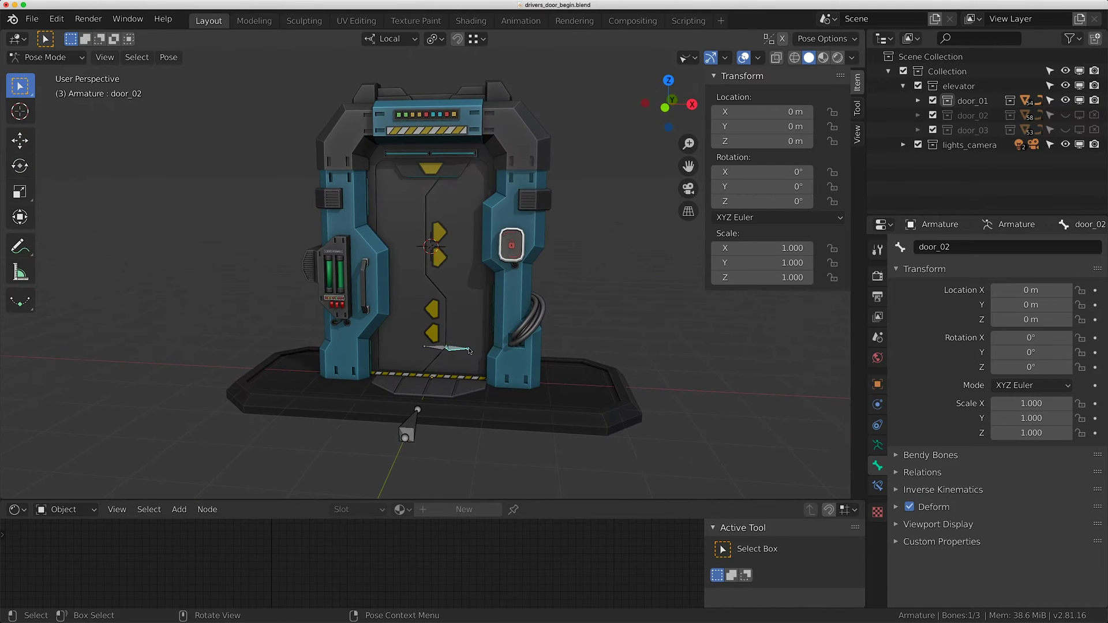
key(g)
key(x)
key(y)
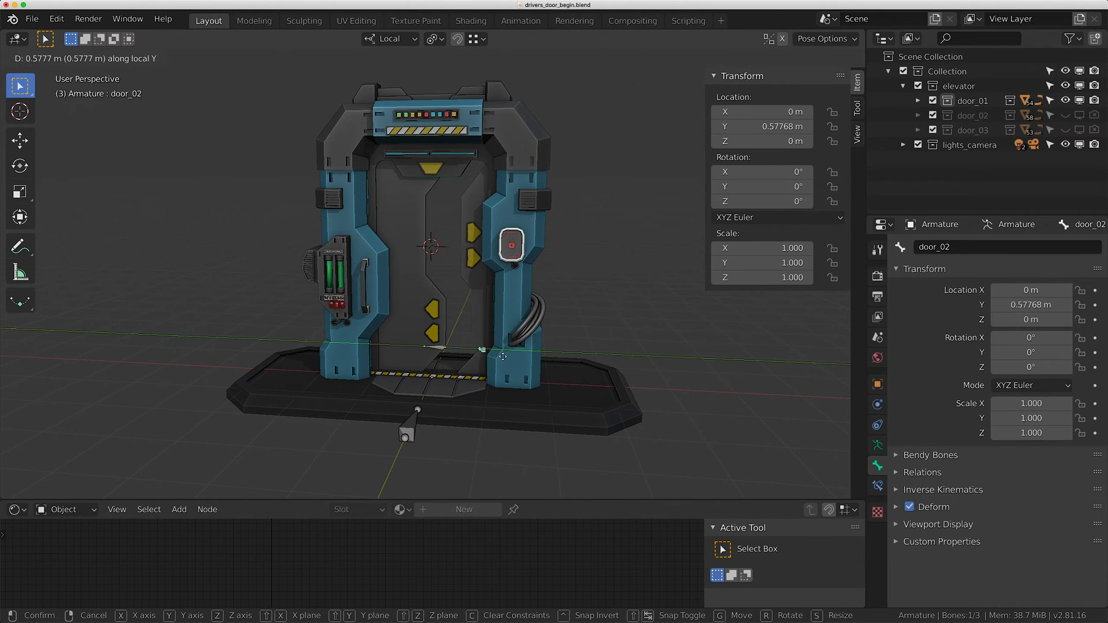
right_click(485, 353)
- Try sliding the door_01 bone along its local Y axis
click(441, 349)
key(g)
key(y)
right_click(445, 356)
- Set the Y location of both door bones to 0.57 m at once and check each bone's value
scroll(446, 357, up, 4)
shift+middle_drag(446, 358, 454, 295)
middle_drag(453, 296, 490, 321)
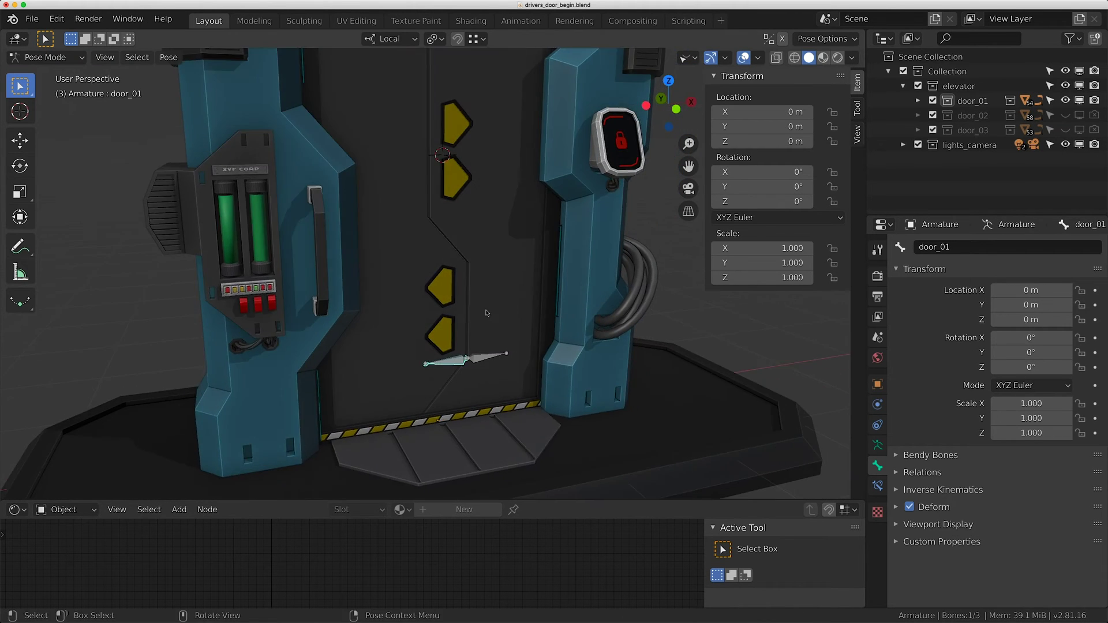
scroll(464, 330, up, 3)
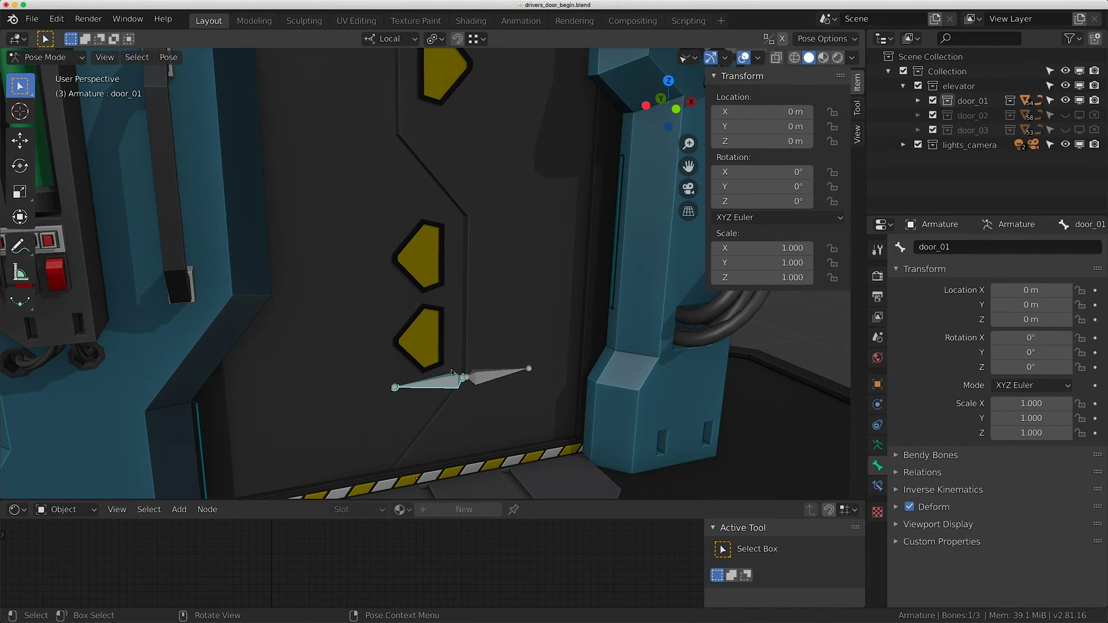
shift+click(482, 380)
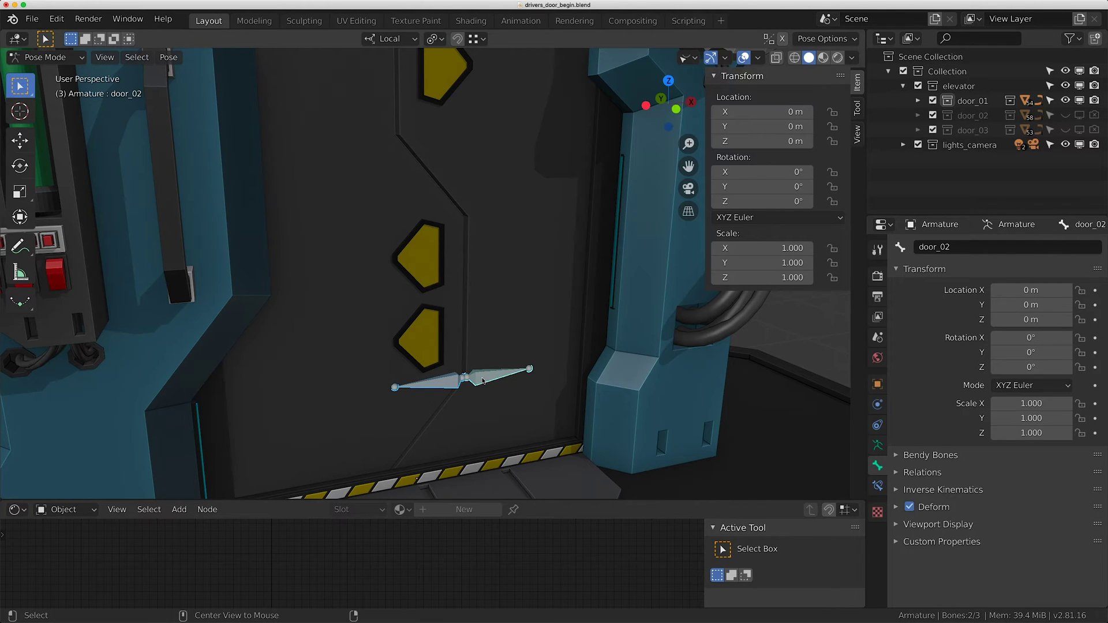
alt+drag(737, 127, 805, 126)
click(566, 364)
click(357, 393)
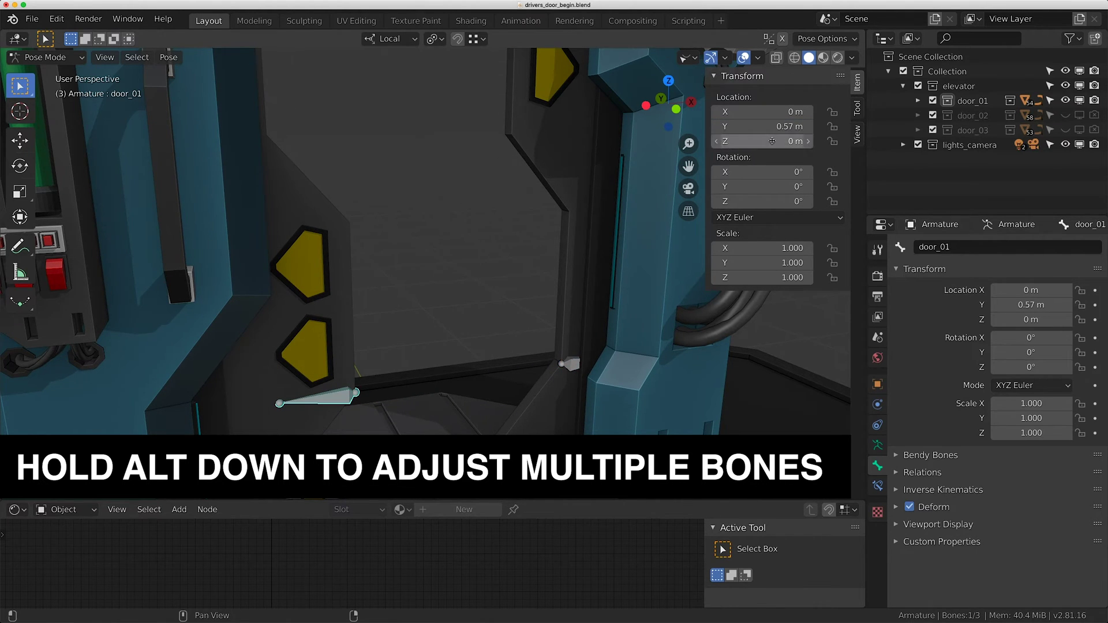
click(569, 365)
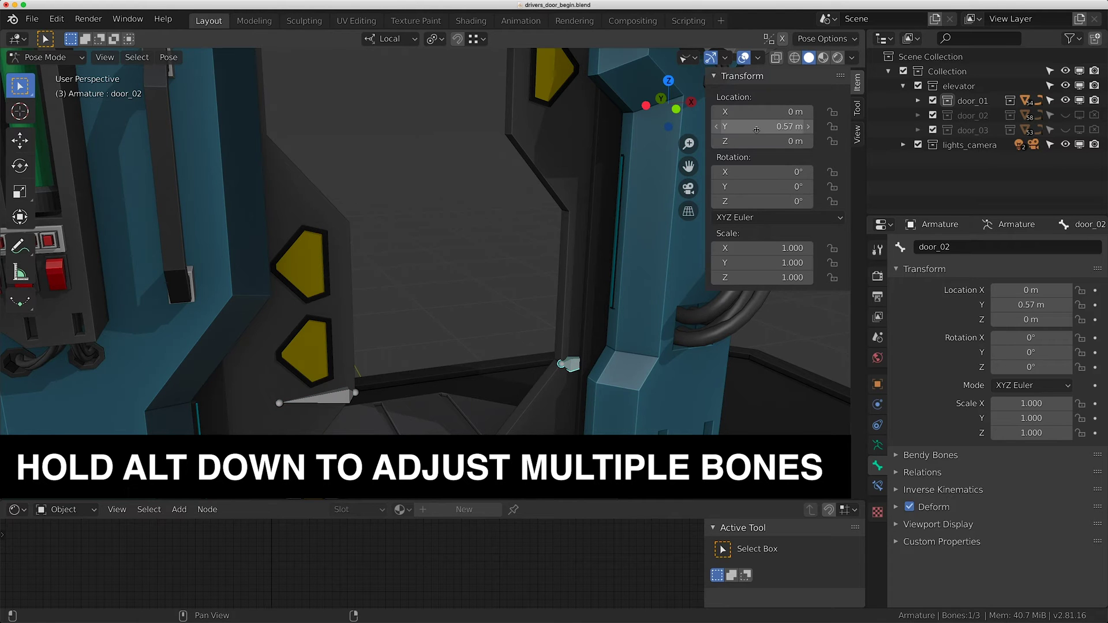
- Reset the Y location of both door bones to 0 m together
shift+click(341, 393)
drag(767, 126, 792, 126)
click(768, 126)
text(0)
key(Return)
- Add a custom property to the root bone
scroll(482, 327, down, 7)
middle_drag(482, 327, 424, 327)
scroll(425, 326, up, 1)
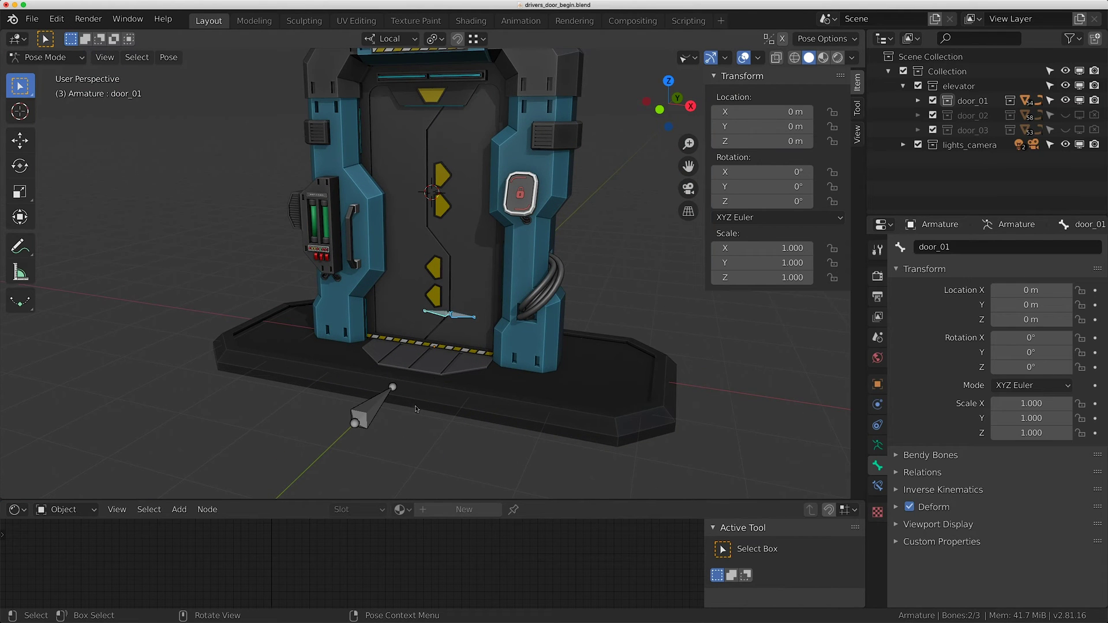
click(371, 406)
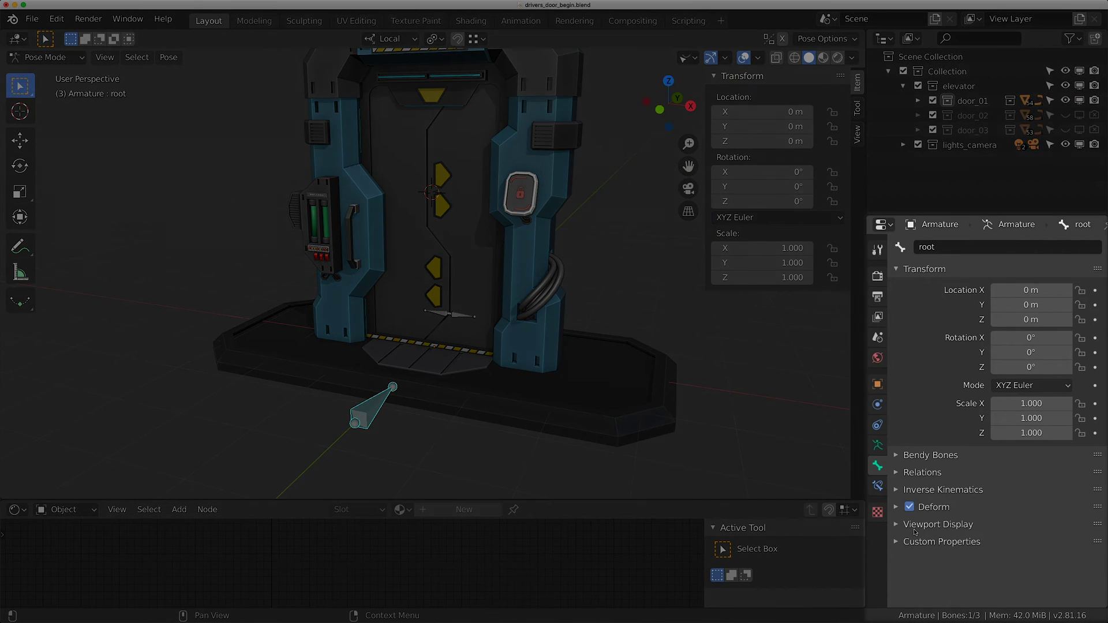
click(932, 543)
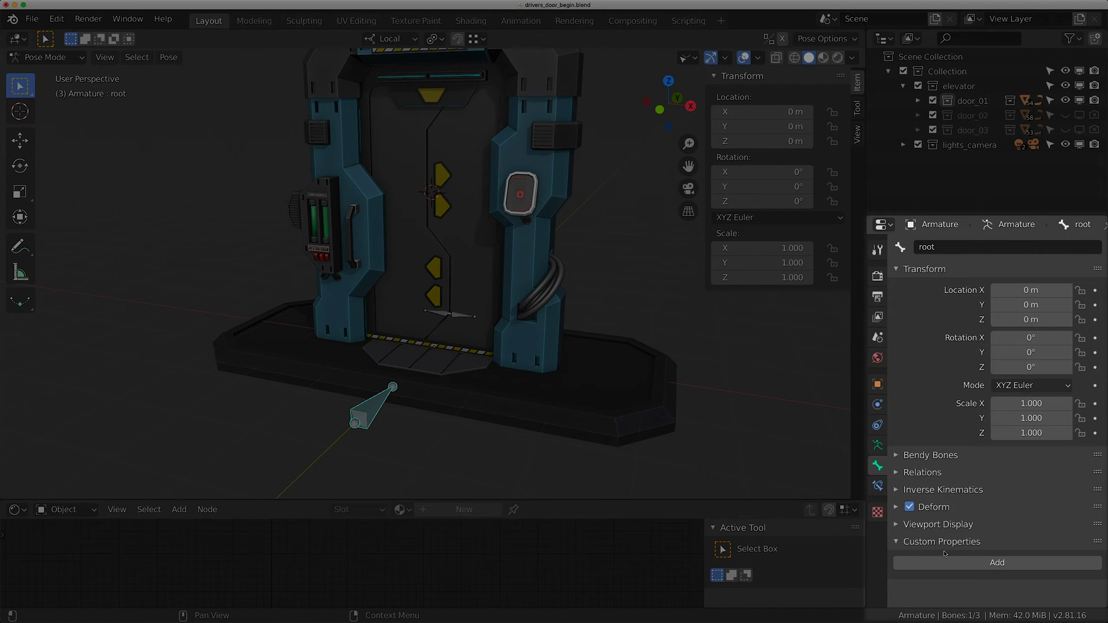
click(977, 564)
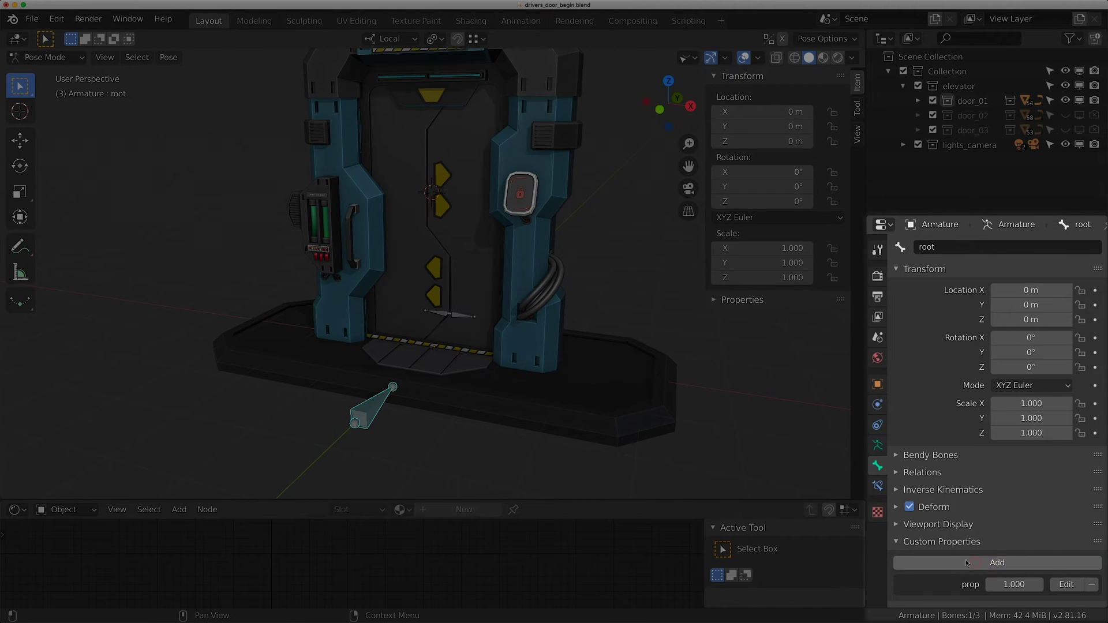
- Rename the root bone's custom property to door_open and set its default value to 0.0
click(1066, 584)
text(doo)
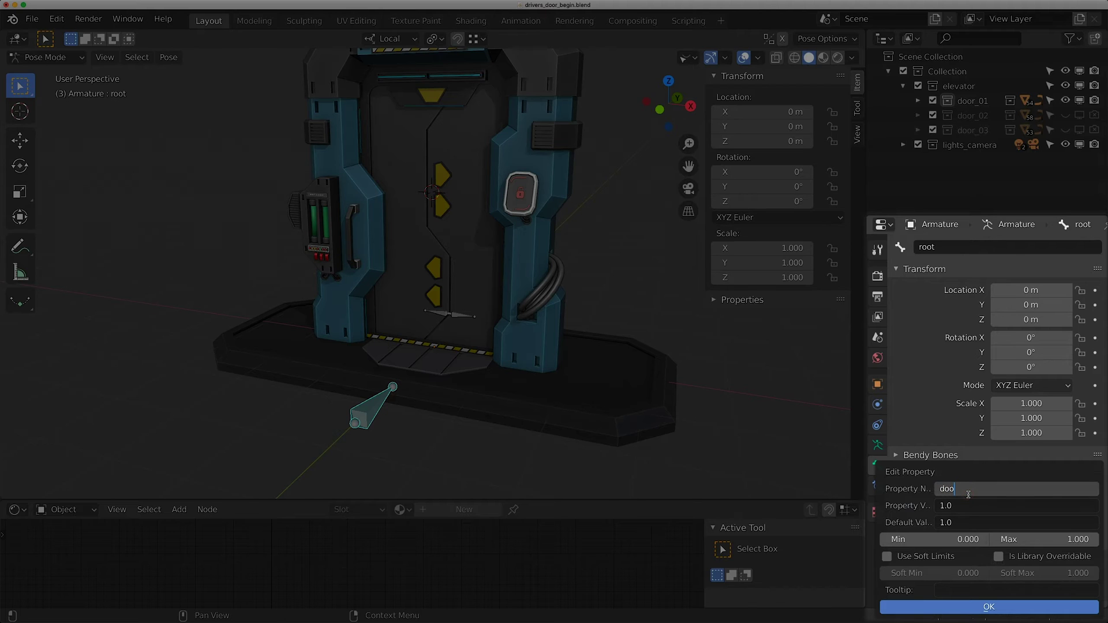
text(r_open)
key(Return)
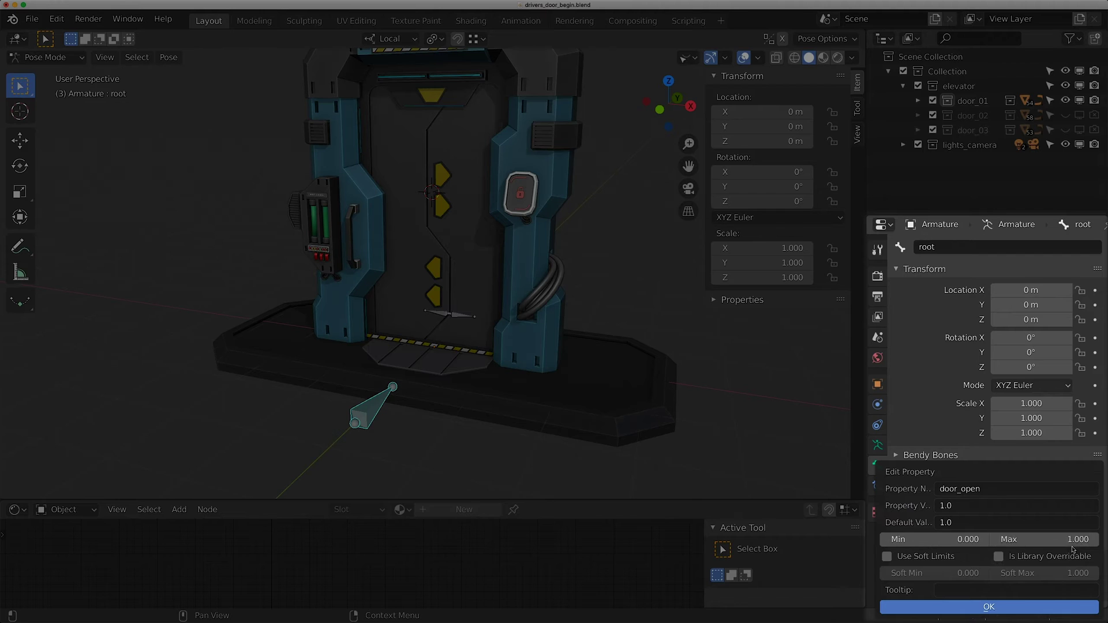
click(956, 523)
text(0.0)
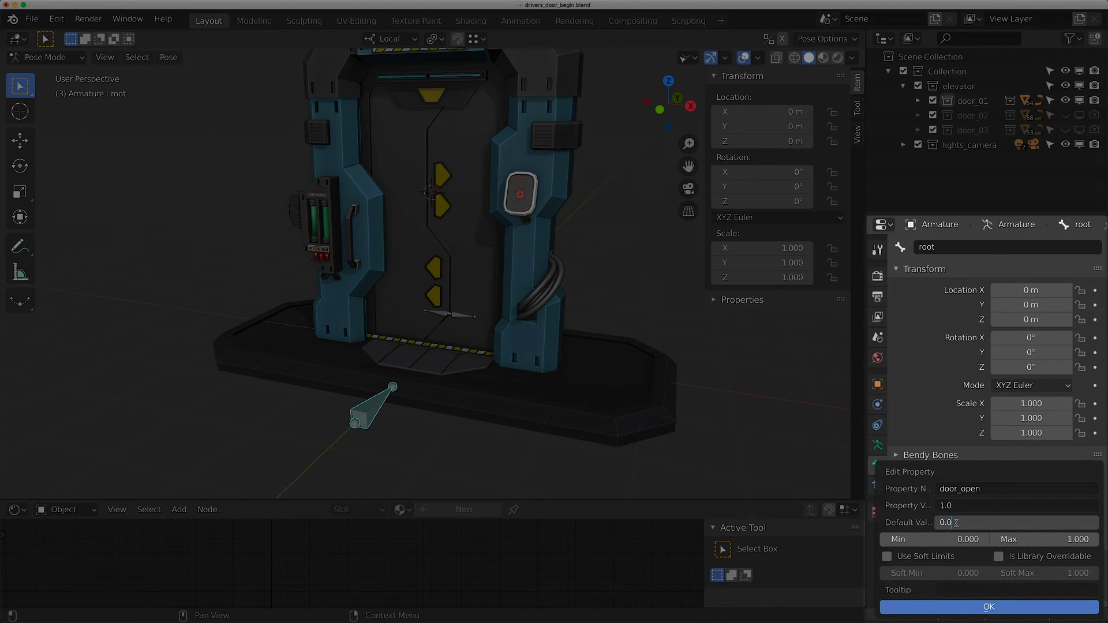
key(Return)
click(944, 606)
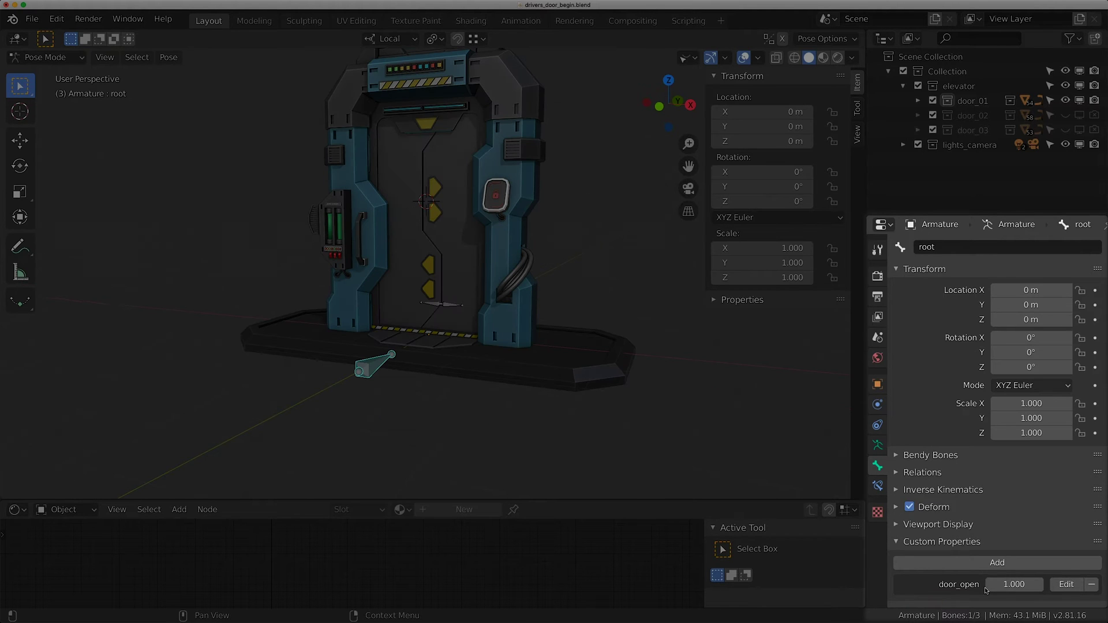
- Copy the data path of the root bone's door_open property
right_click(1006, 585)
click(1007, 586)
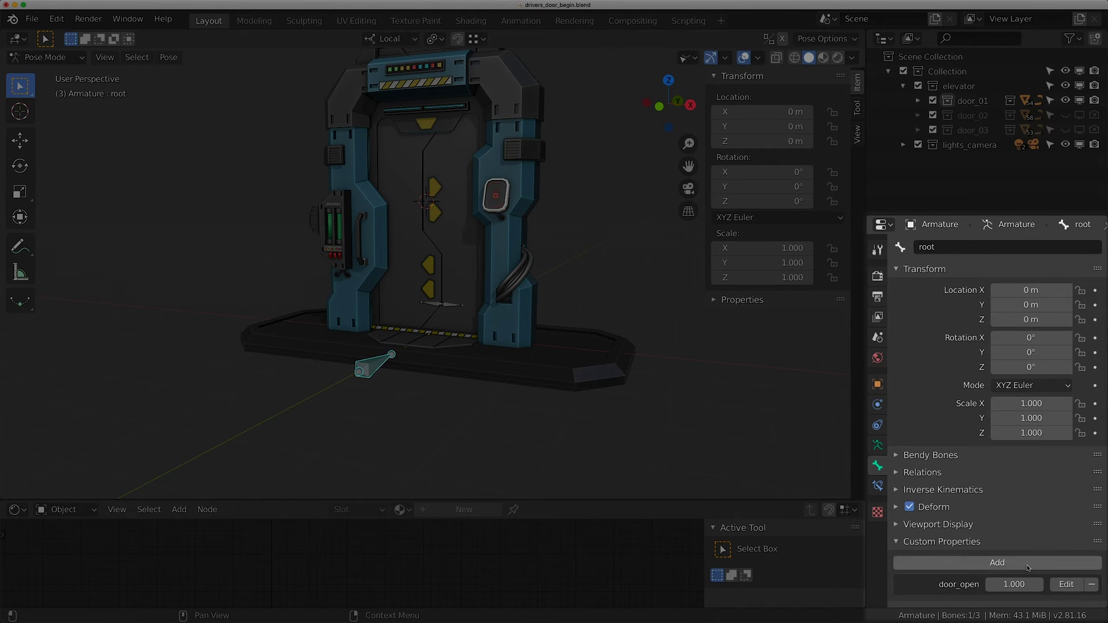
right_click(1014, 584)
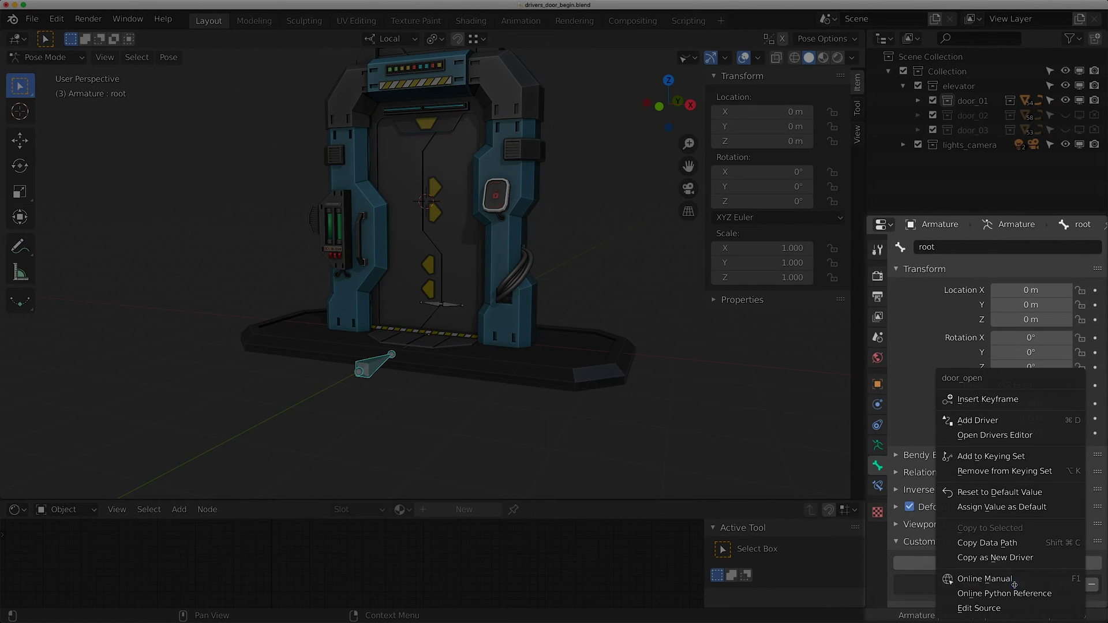
click(983, 544)
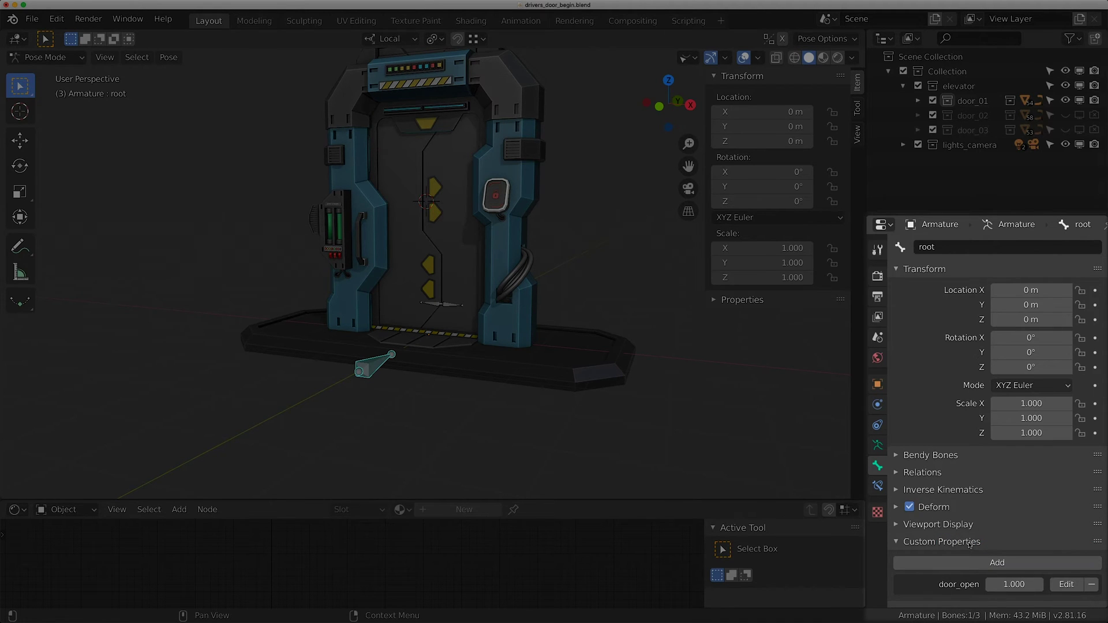
- Add a driver to the Y location of the door_02 bone
click(451, 305)
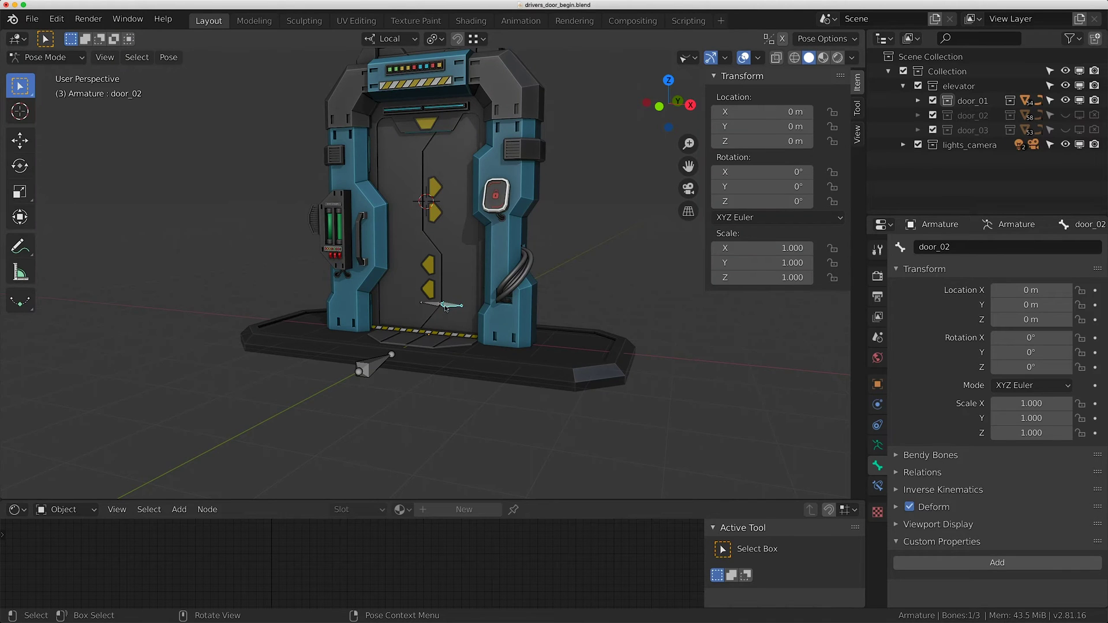
scroll(452, 309, up, 2)
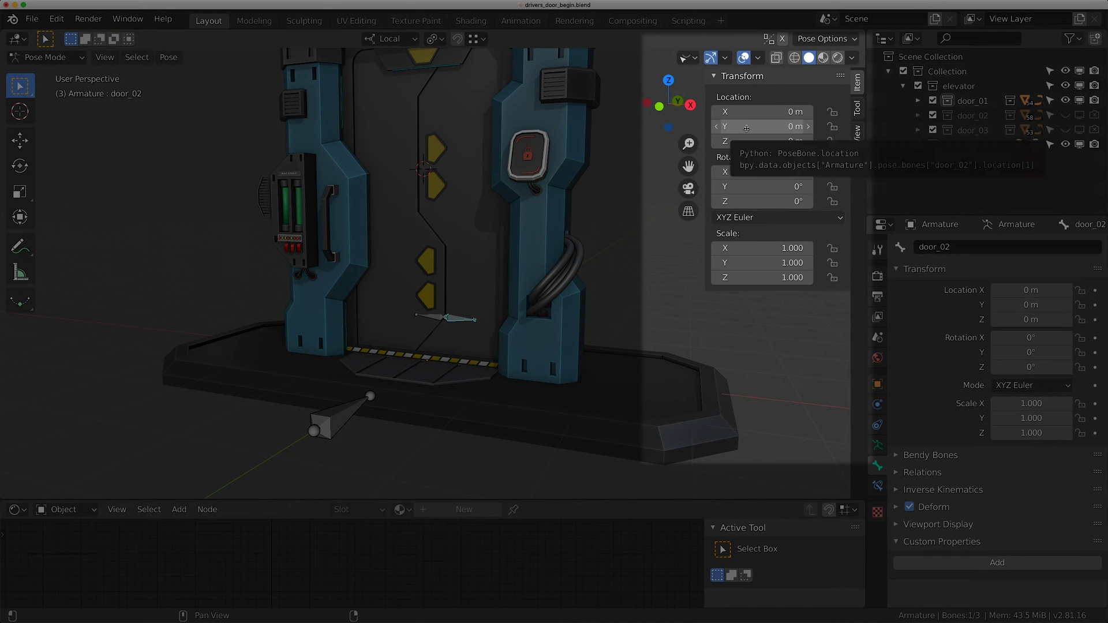
right_click(746, 126)
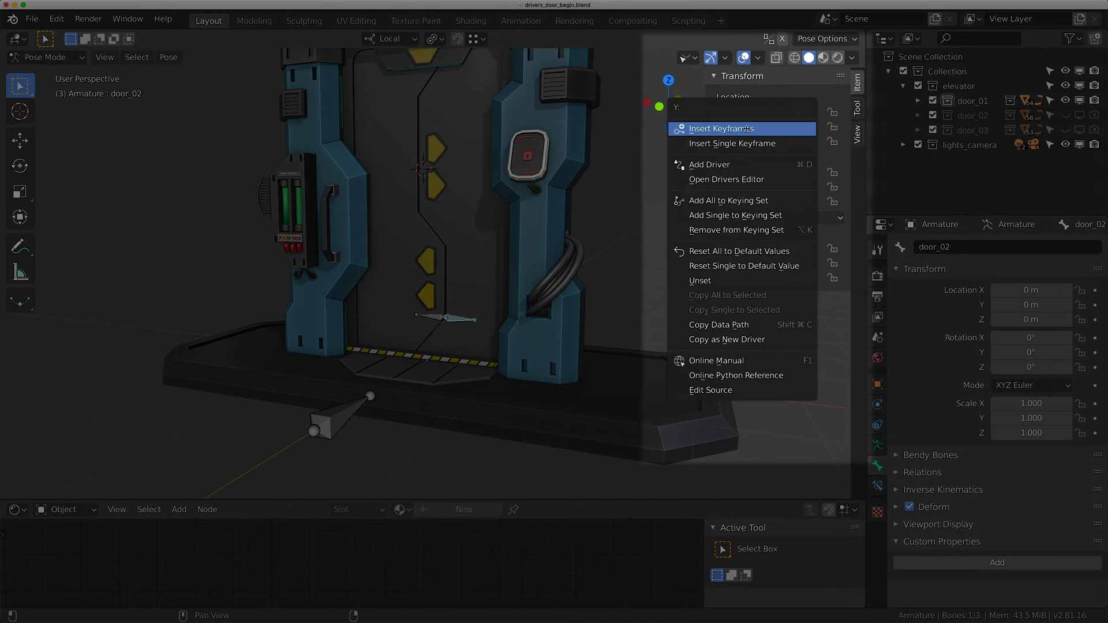
click(695, 165)
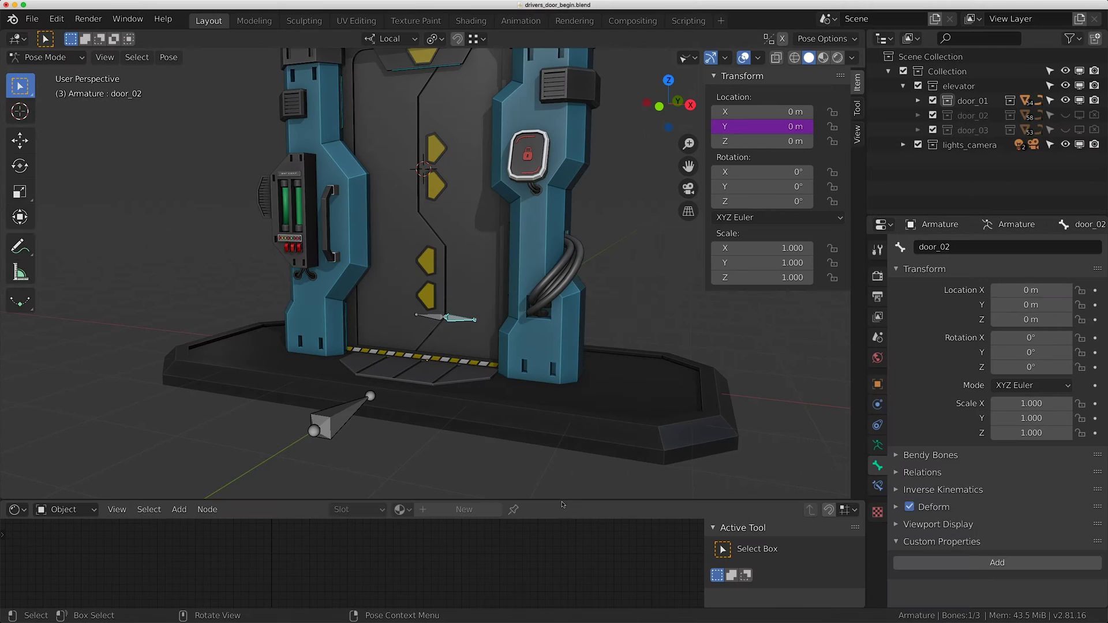
- Enlarge the area below the 3D viewport and switch it to the Drivers editor
drag(563, 500, 31, 358)
click(22, 365)
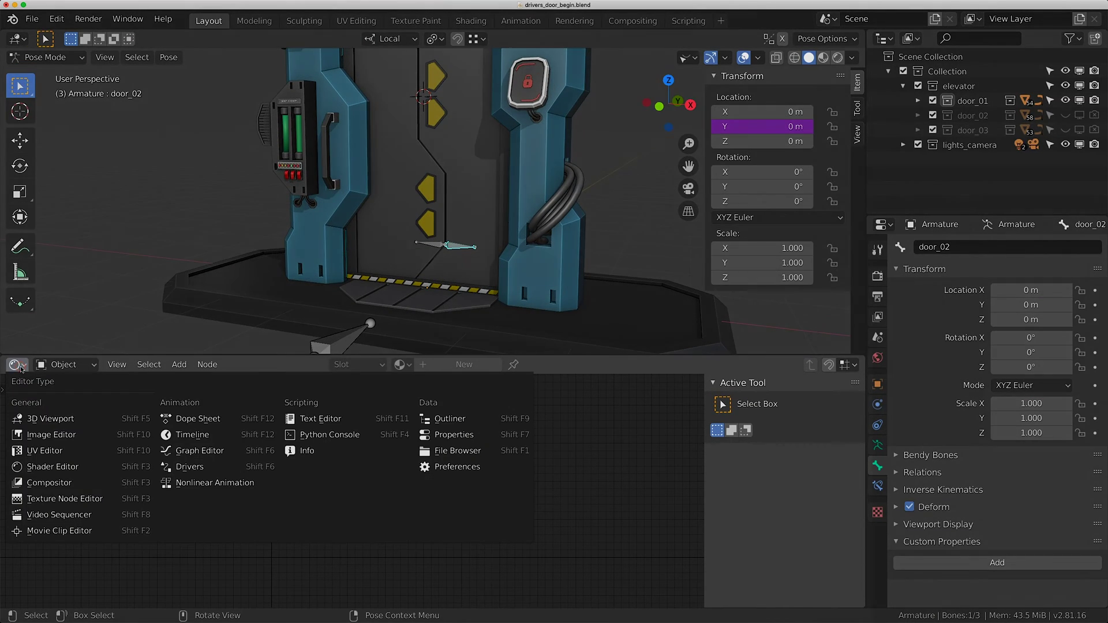
click(196, 469)
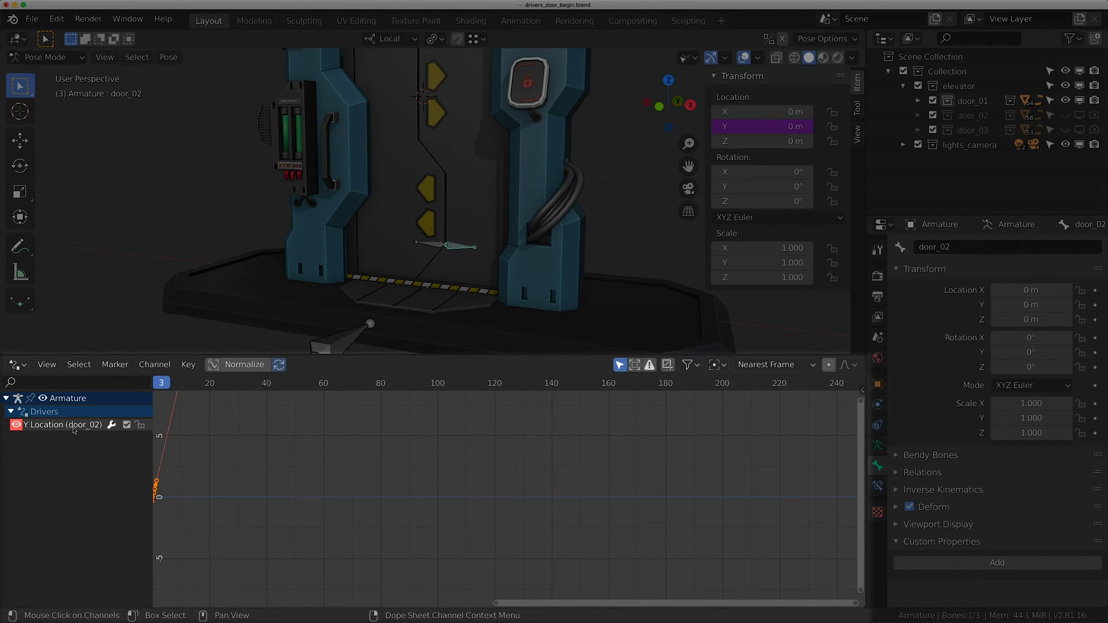
- Show the settings of the door_02 Y Location driver and widen their display
key(n)
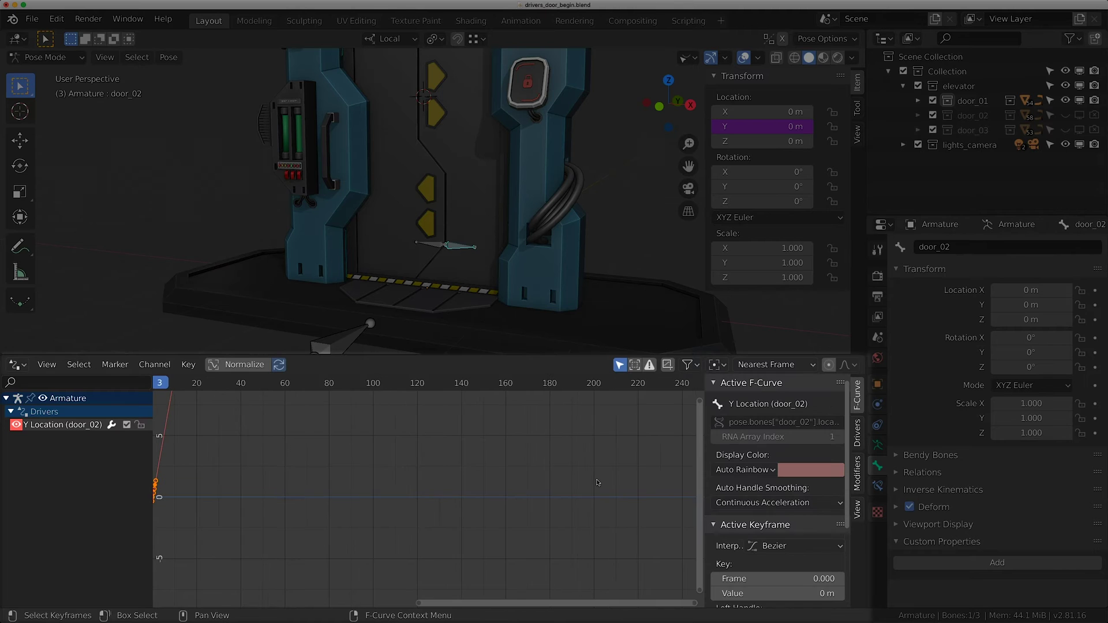
drag(704, 433, 555, 432)
click(857, 433)
- Set the door_02 driver's scripted expression to var
scroll(615, 471, down, 5)
click(616, 459)
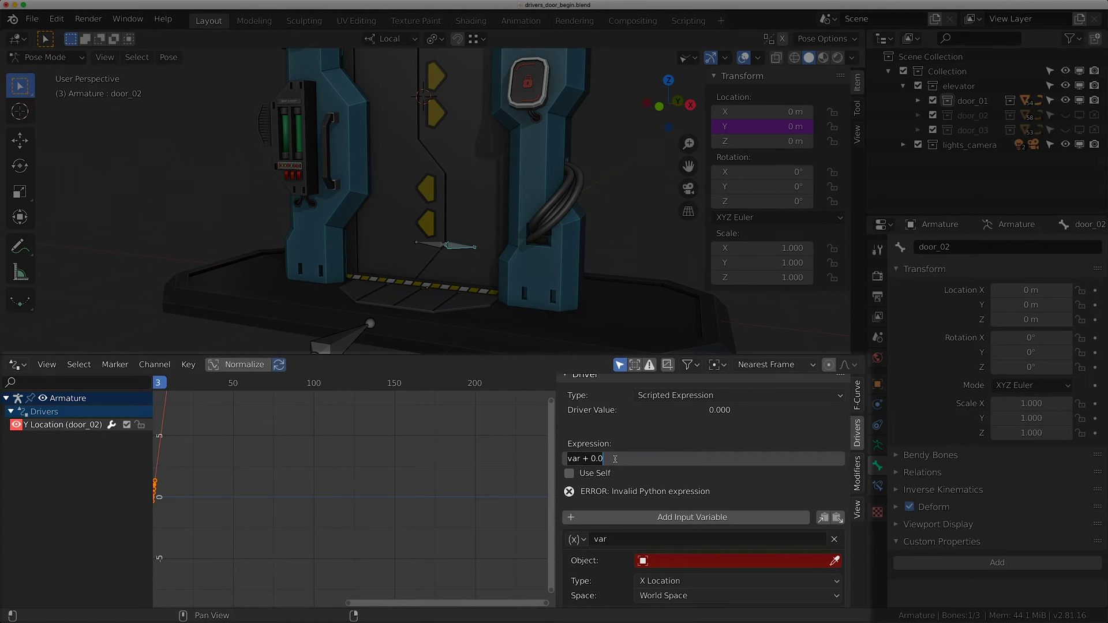
text(VAR)
key(BackSpace)
key(BackSpace)
key(BackSpace)
text(var)
key(Return)
- Change the type of the driver's input variable var to Single Property
scroll(621, 462, down, 3)
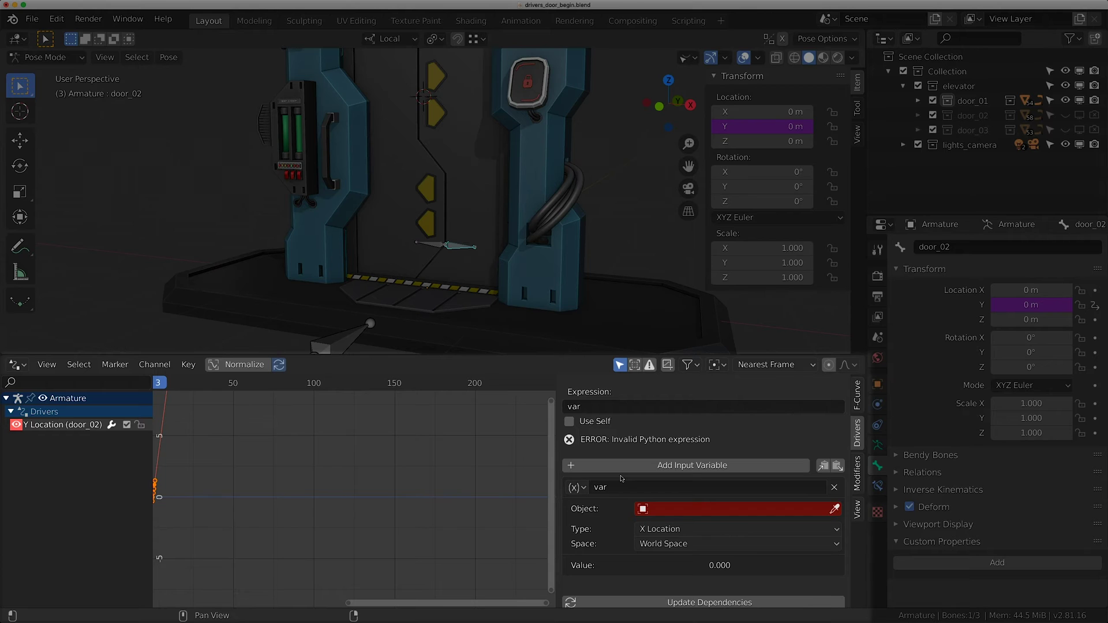
click(576, 488)
click(600, 505)
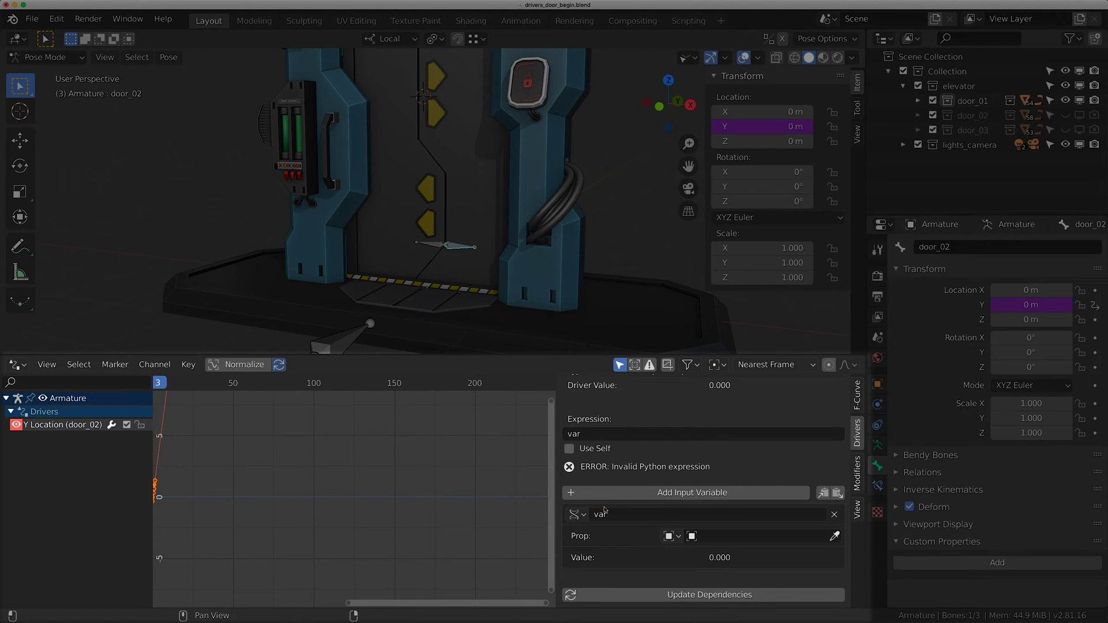
- Assign the door_01 armature object by name as the target of the variable var
click(734, 537)
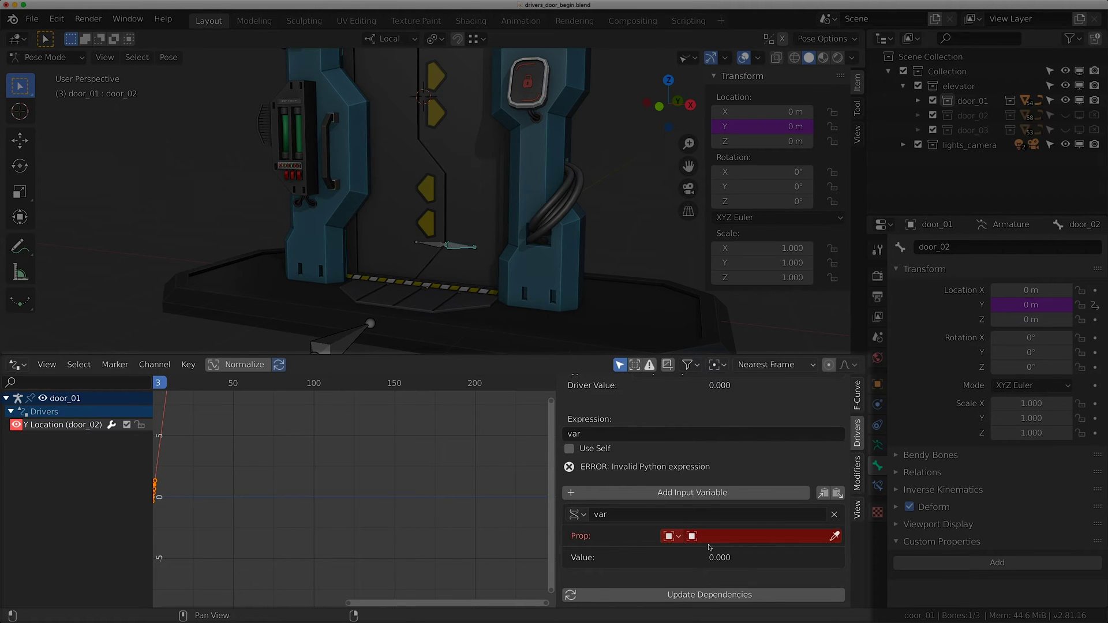
click(721, 537)
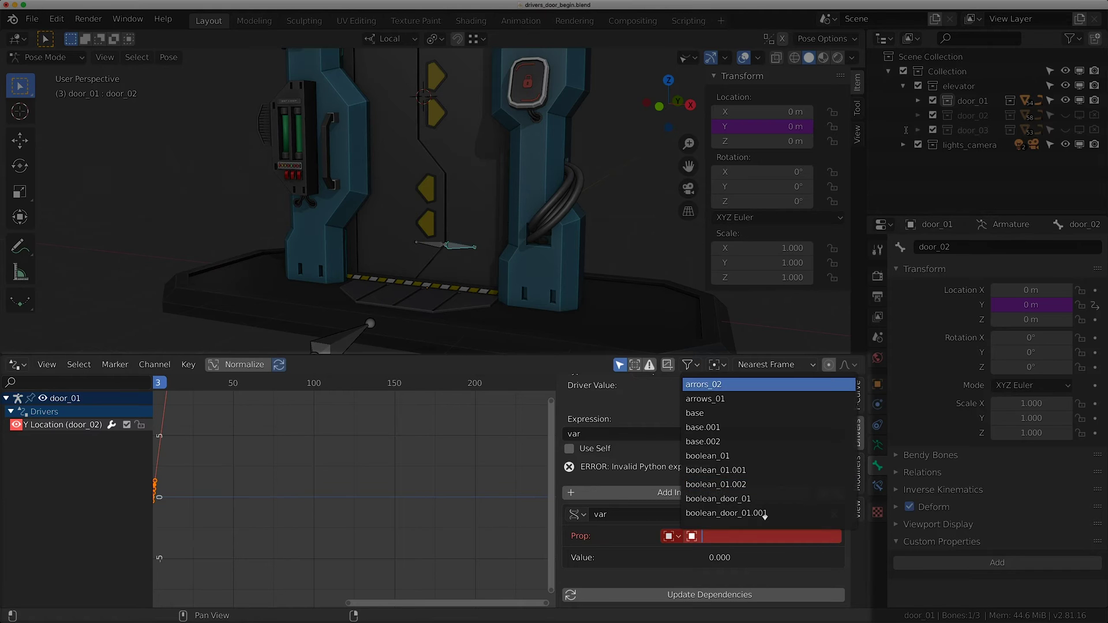
click(918, 100)
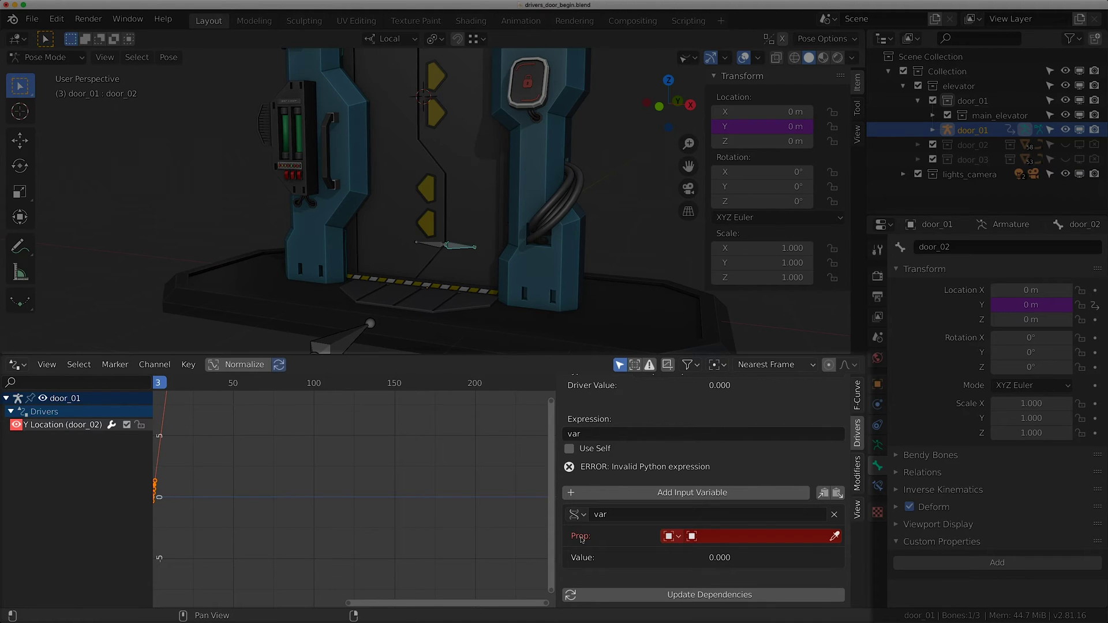
click(716, 536)
text(door_01)
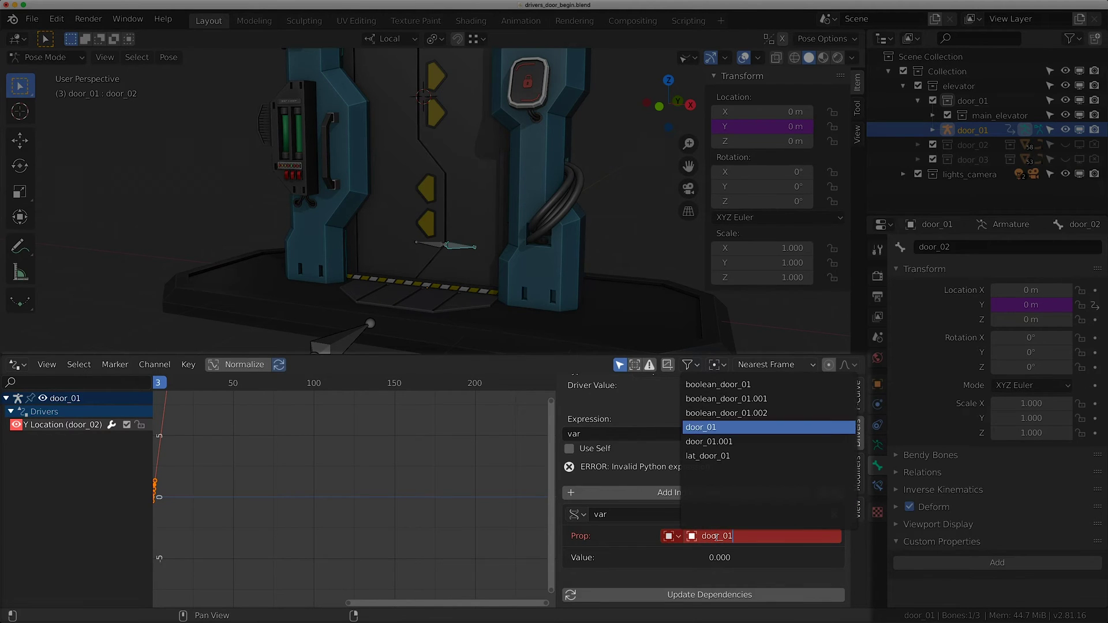
click(709, 428)
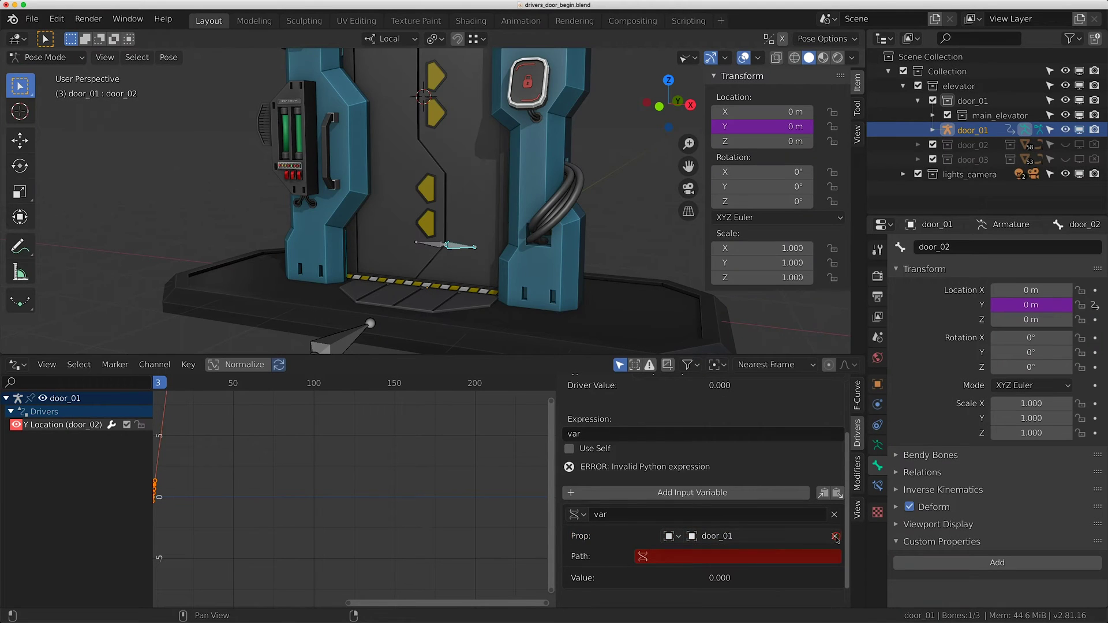
- Clear the variable's target object and re-pick the door_01 armature in the 3D view with the eyedropper, repeating the pick once
click(835, 536)
click(835, 536)
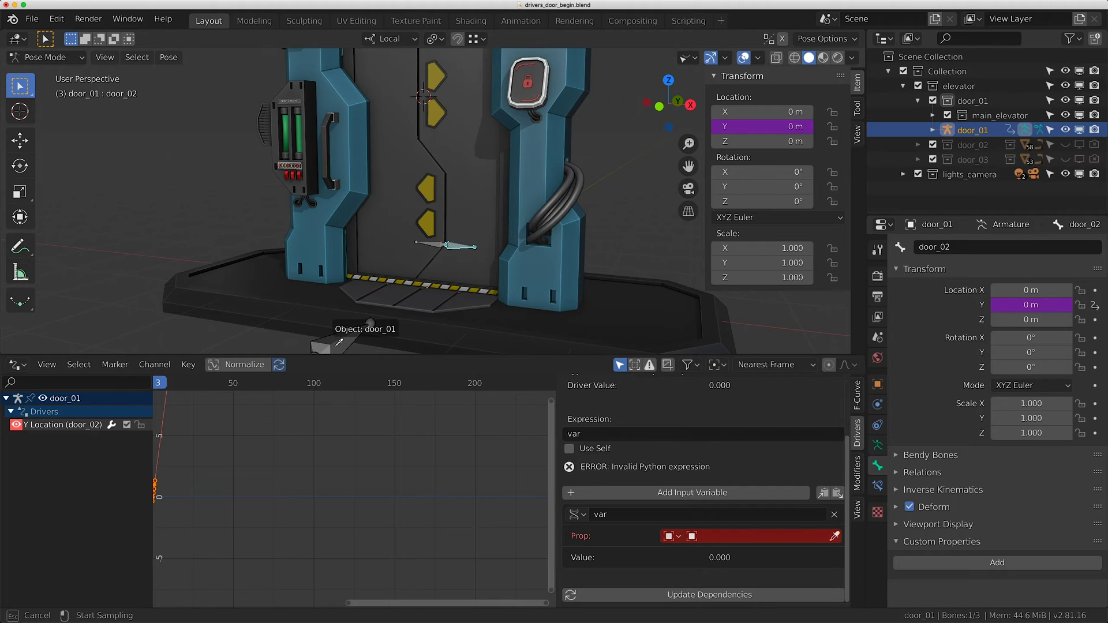
click(353, 332)
scroll(286, 313, down, 4)
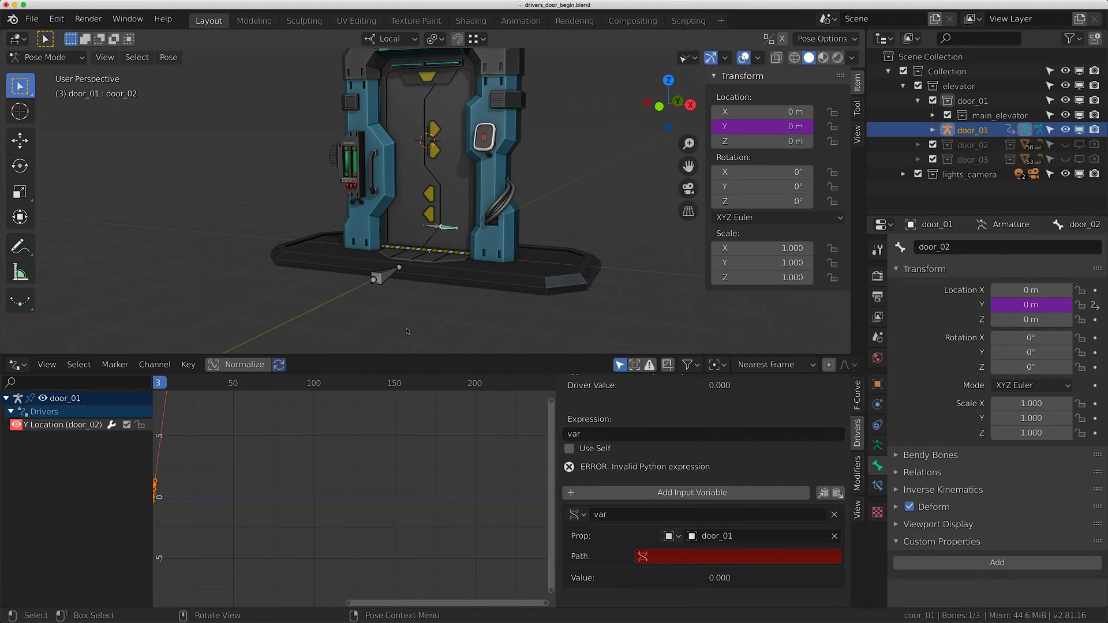
click(832, 537)
click(834, 536)
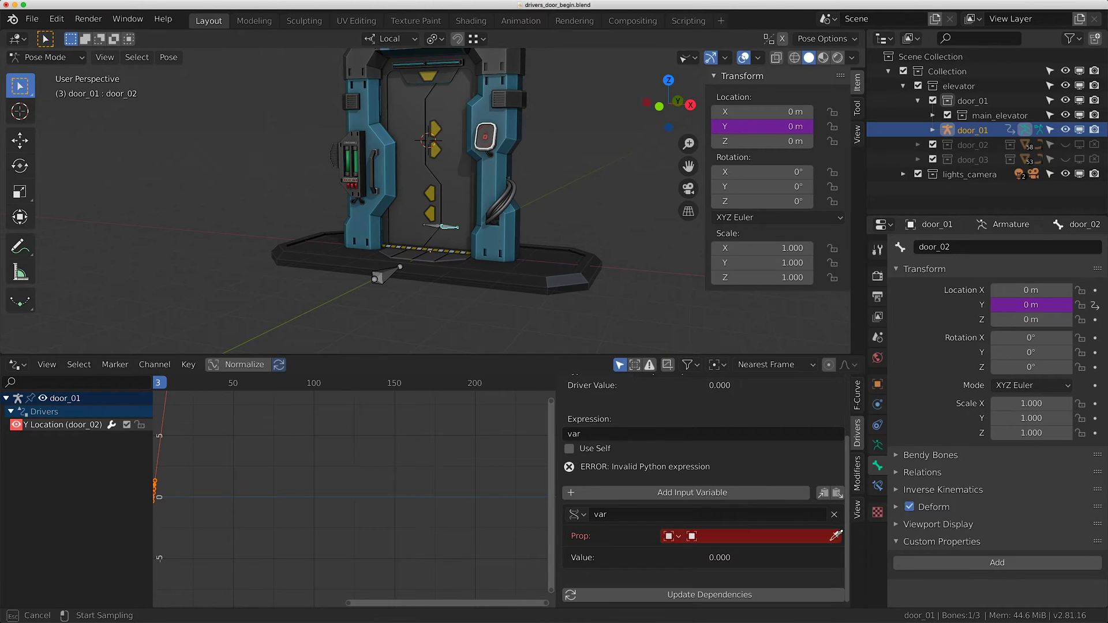
click(379, 280)
scroll(380, 280, down, 1)
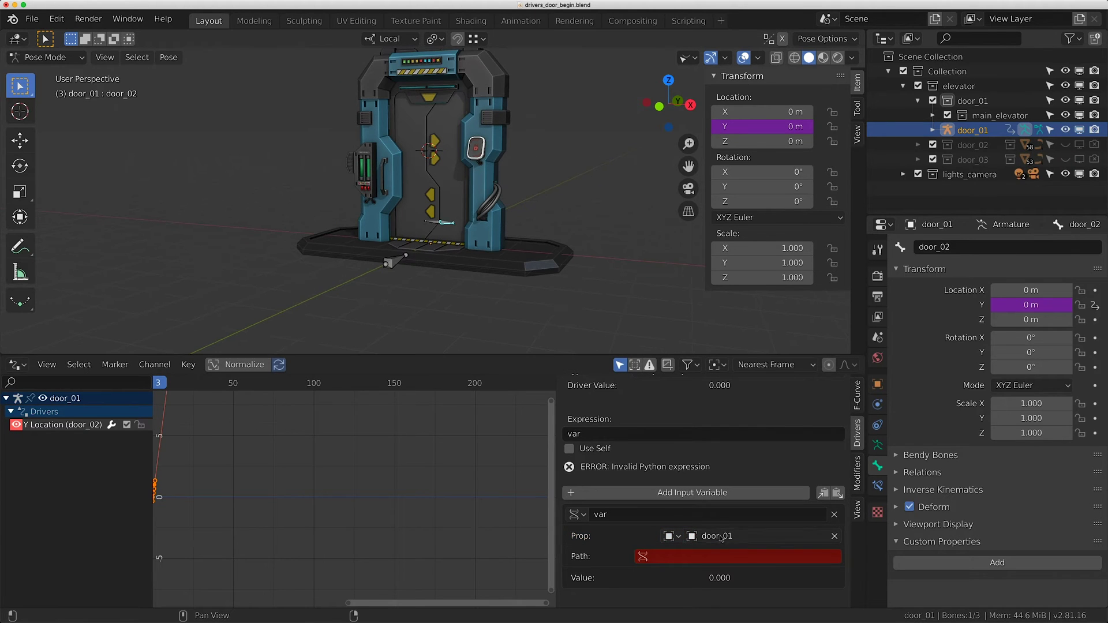
- Paste the data path pose.bones["root"]["door_open"] as the path of the variable var
click(689, 557)
text(pose.bones["root"]["door_open"])
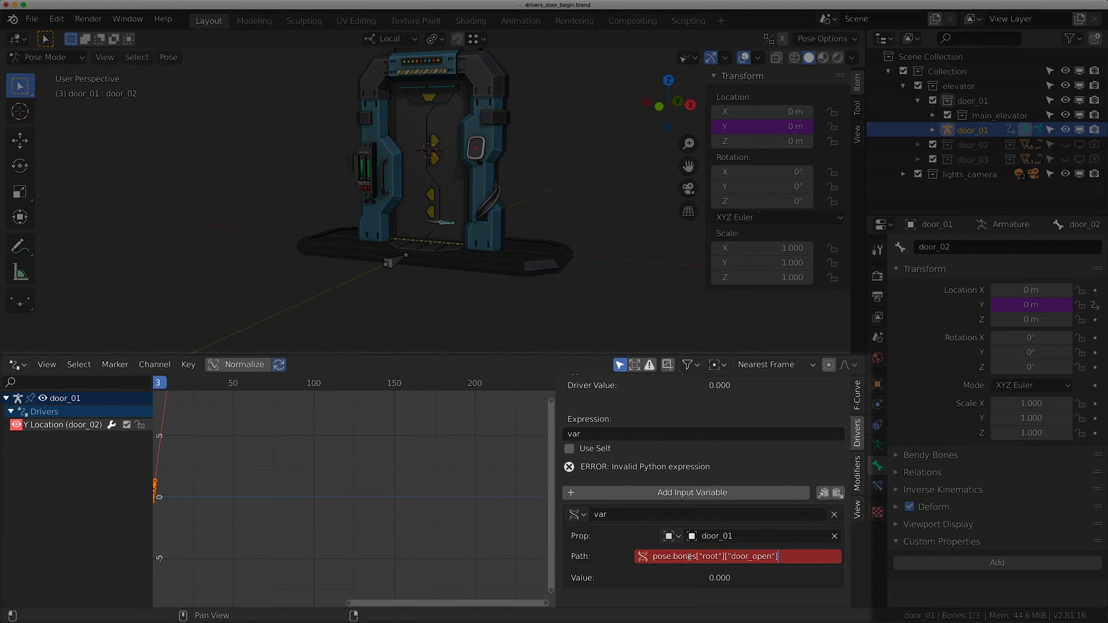
key(Return)
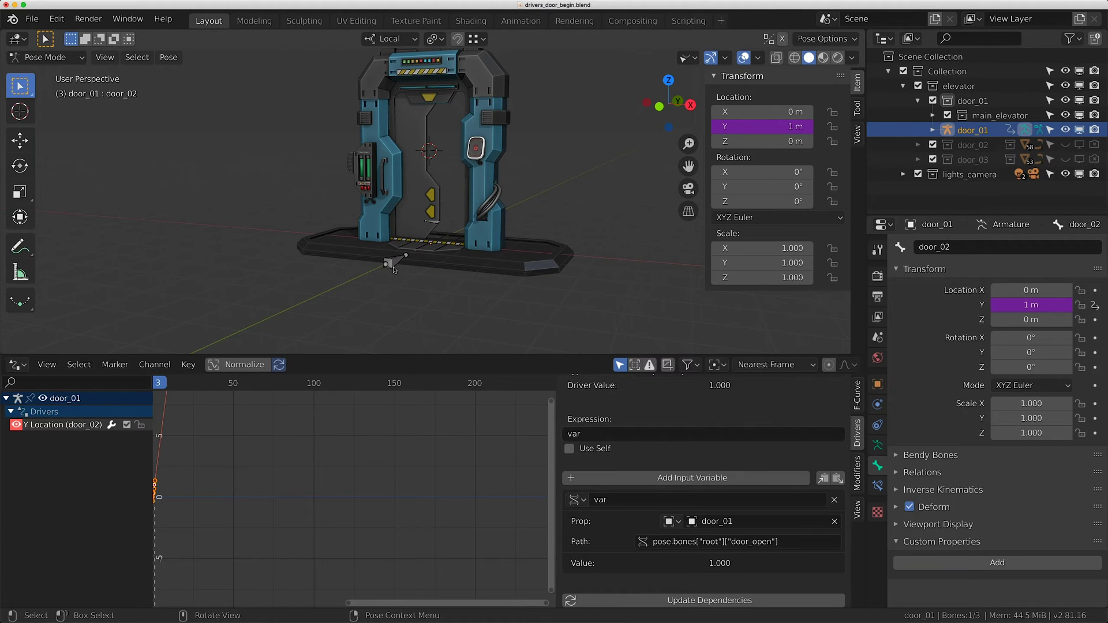
- Select the root bone and test its door_open property by scrubbing the value, leaving it at 0
click(393, 269)
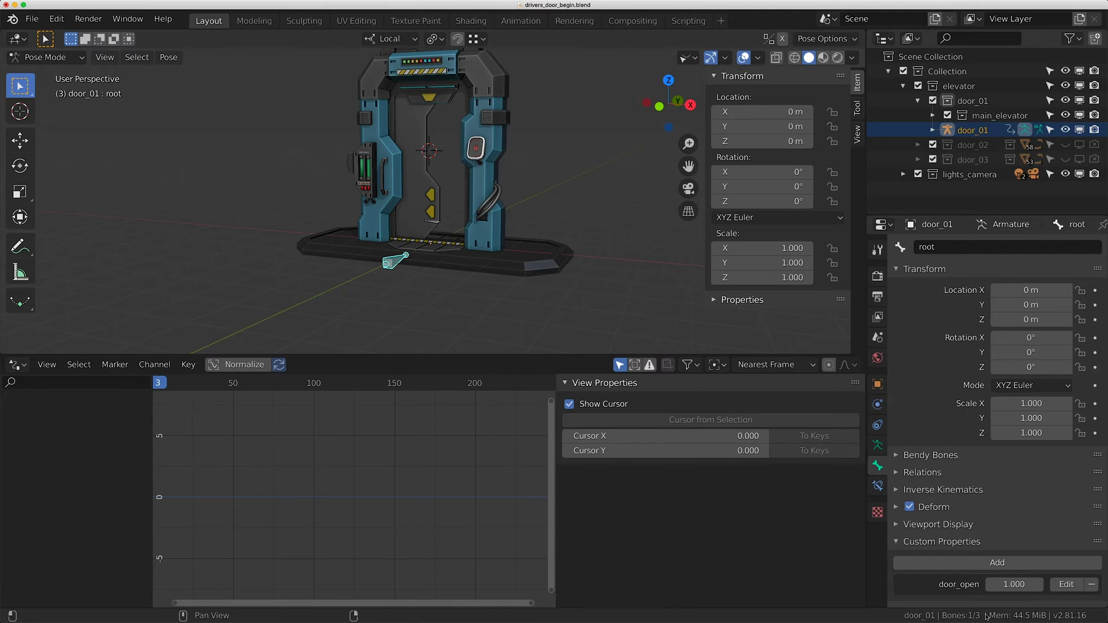
drag(1027, 587, 1023, 587)
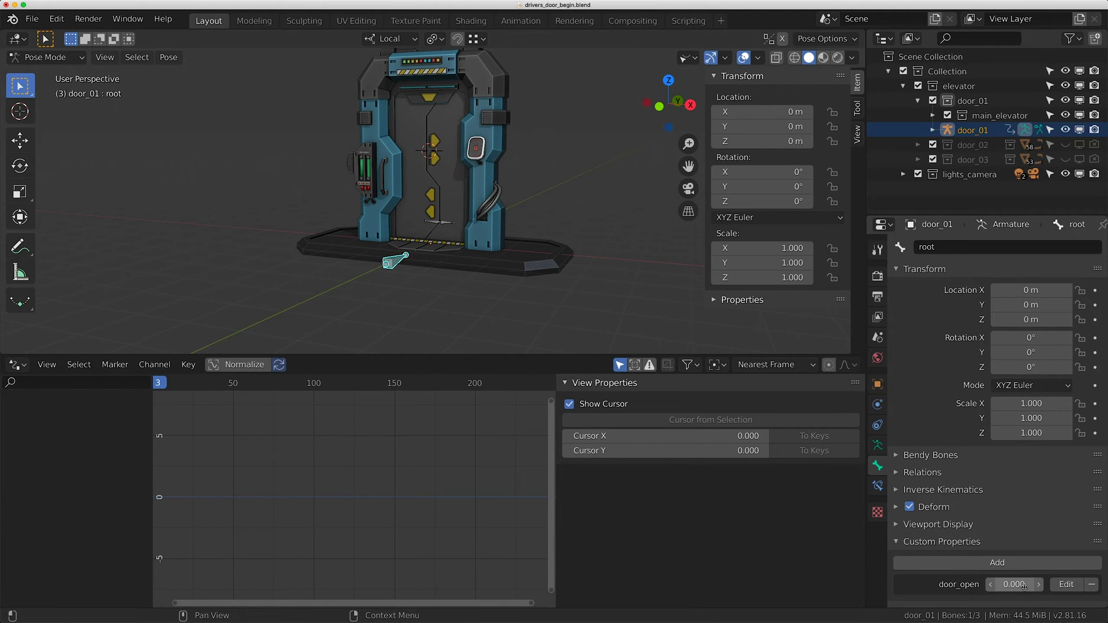
scroll(438, 190, up, 4)
middle_drag(438, 191, 496, 231)
drag(1010, 584, 1009, 584)
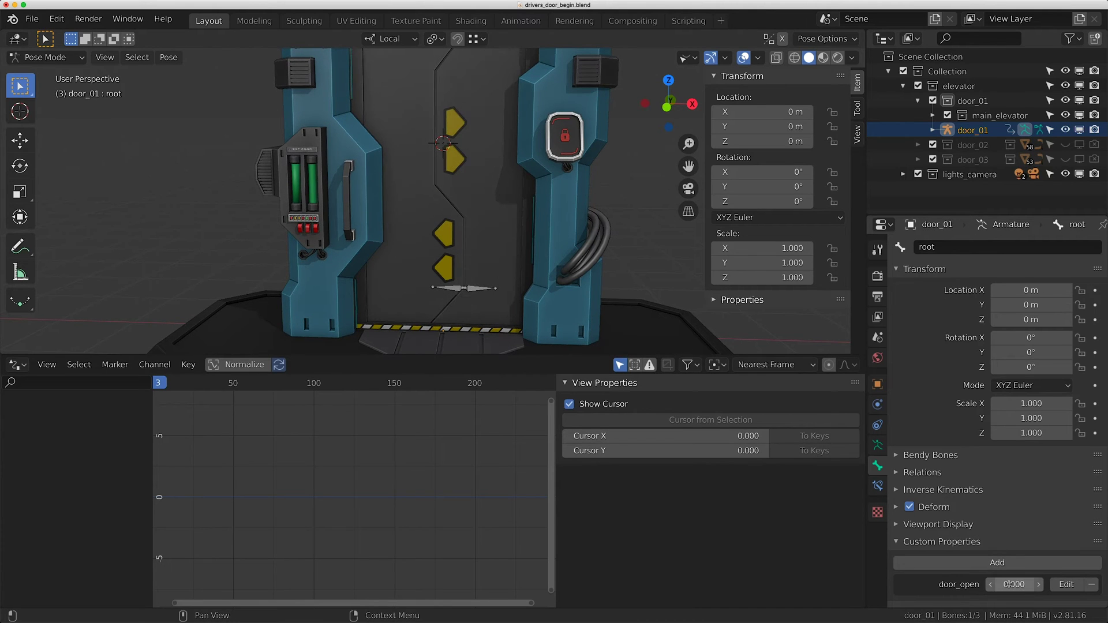
- Copy the driver from the door_02 bone's Y Location
click(470, 289)
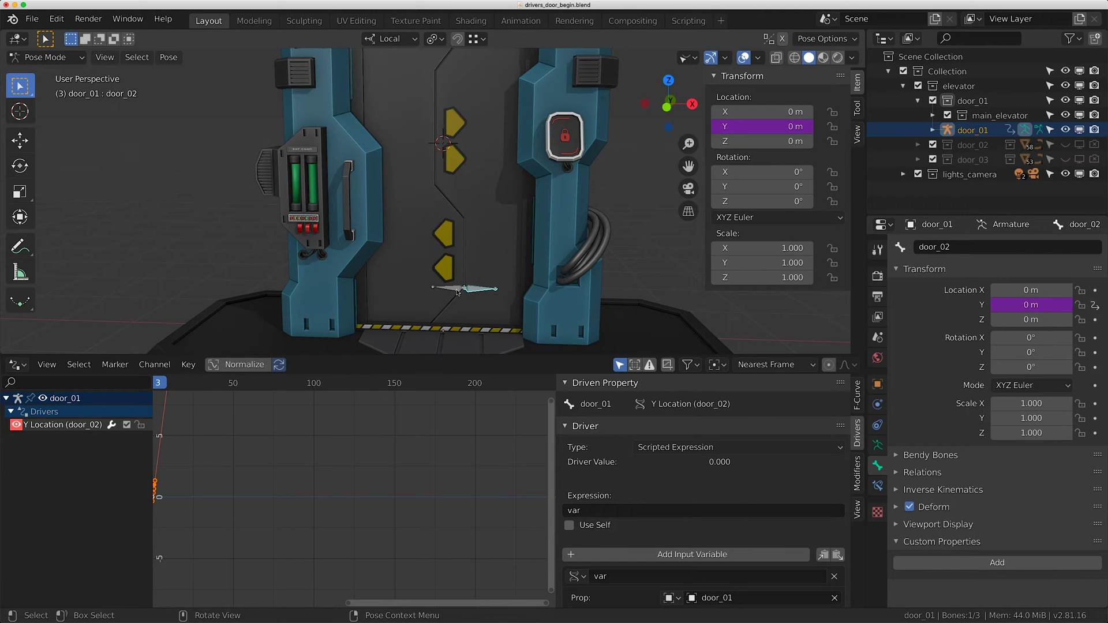
click(457, 292)
click(469, 291)
right_click(757, 126)
click(750, 154)
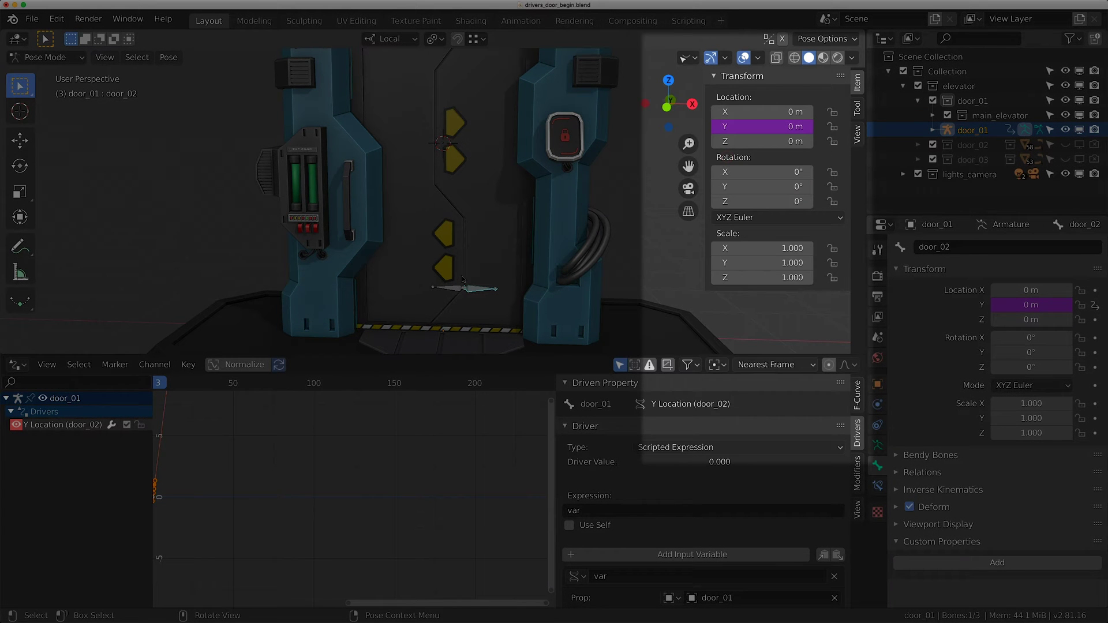
- Paste the copied driver onto the door_01 bone's Y Location
click(456, 291)
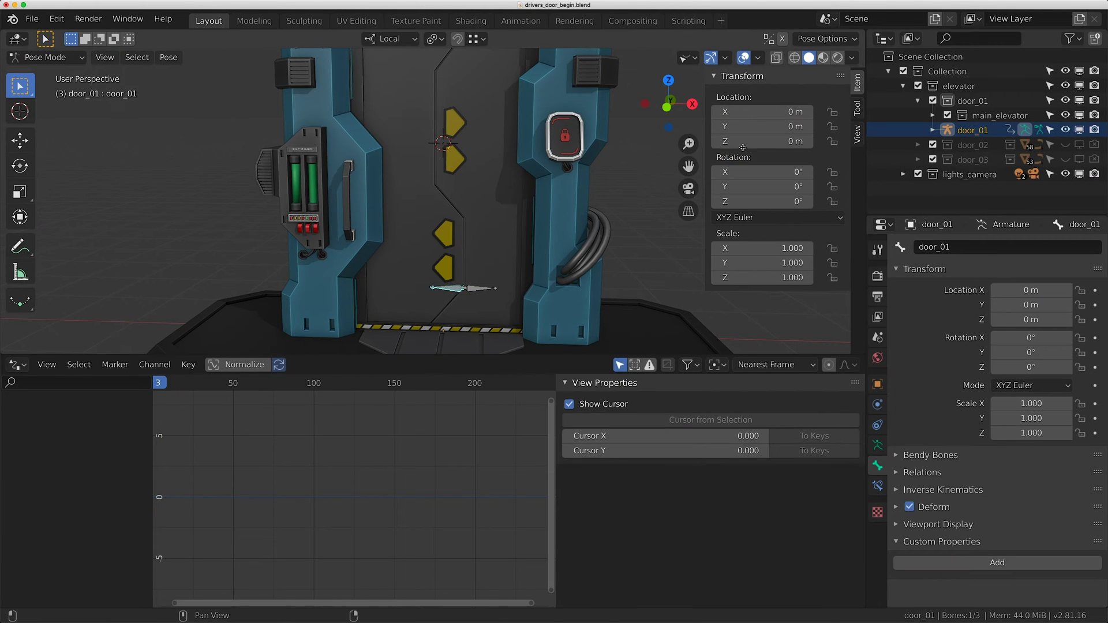
right_click(758, 127)
click(747, 183)
scroll(434, 277, down, 4)
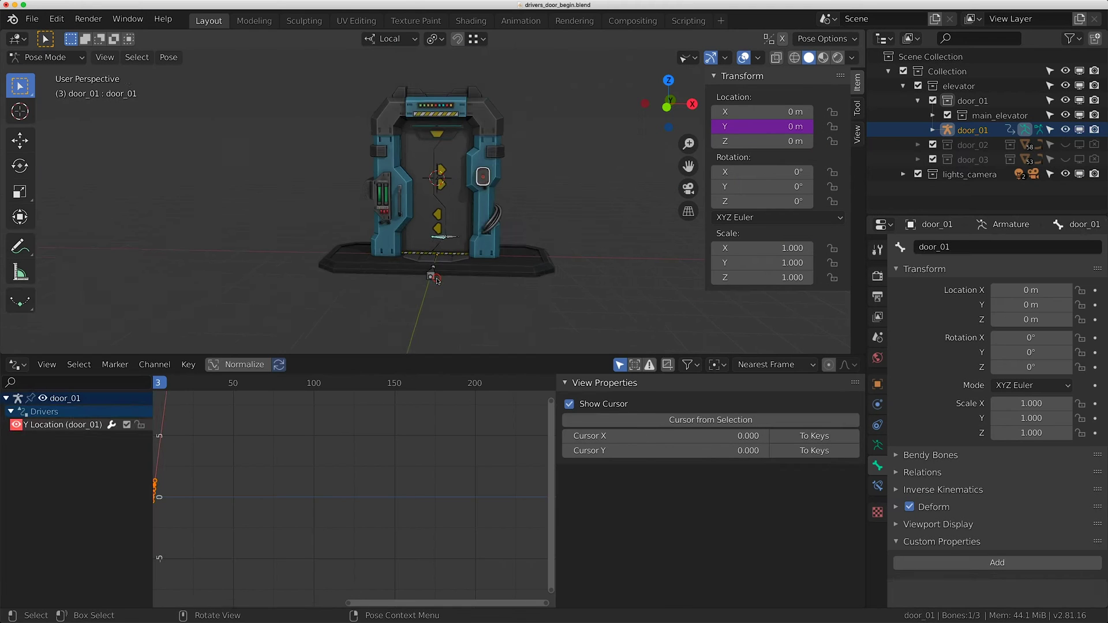
- Select the root bone, scrub door_open to test both door halves, and reset the value to 0
click(433, 276)
scroll(432, 277, up, 3)
middle_drag(432, 280, 420, 287)
scroll(421, 287, down, 3)
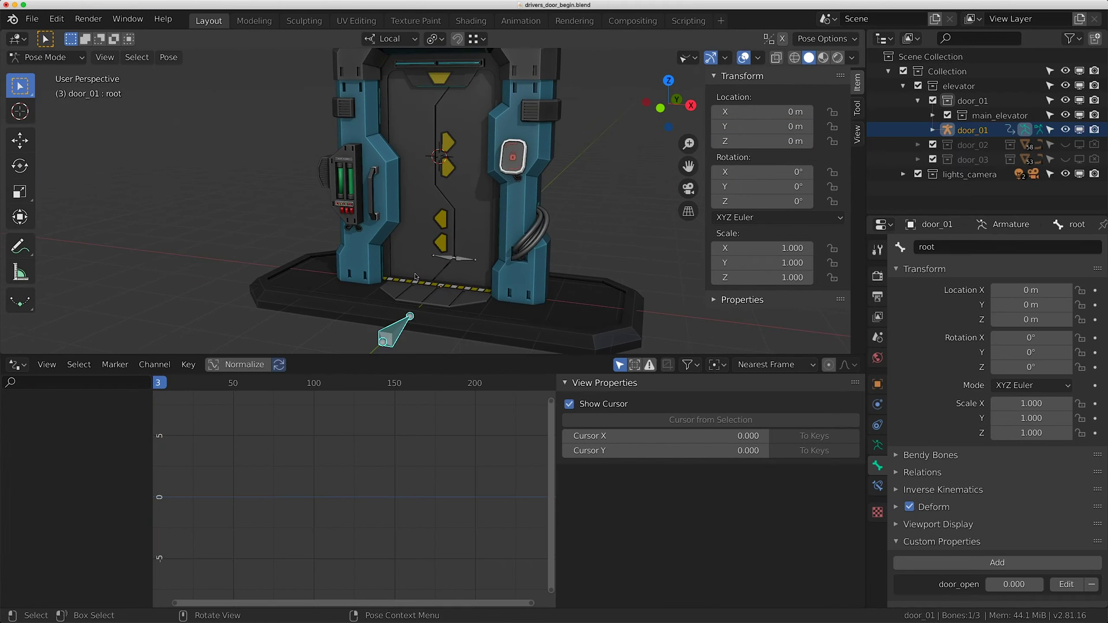
drag(1007, 584, 1044, 584)
click(1014, 584)
text(0)
key(Return)
- Edit the root bone's door_open property and set its maximum to 2
click(1066, 586)
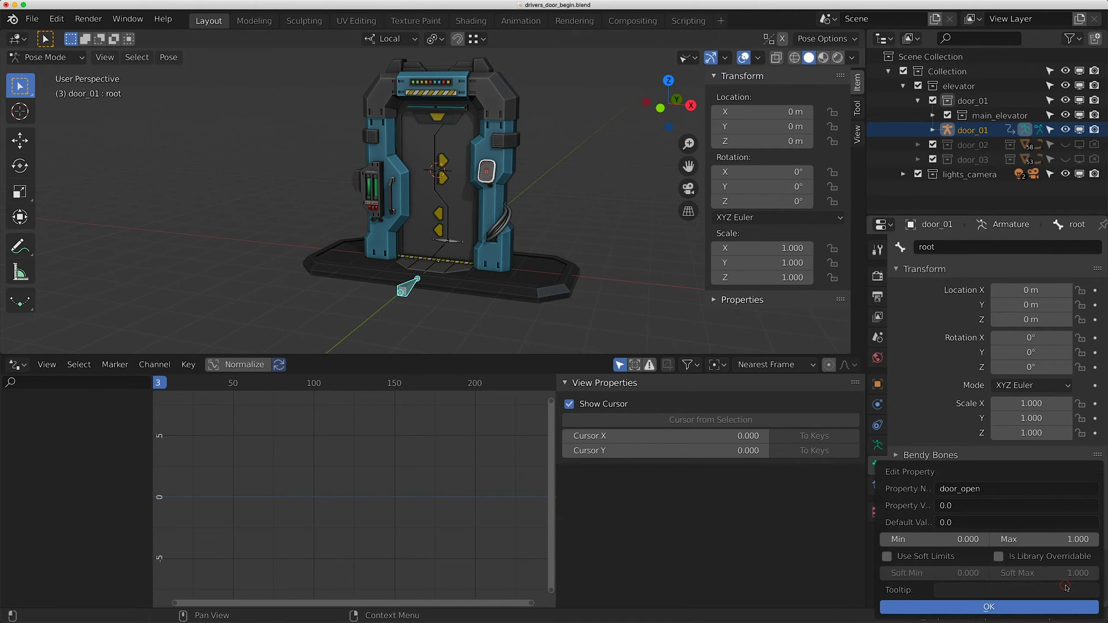
click(1050, 541)
text(2)
key(Return)
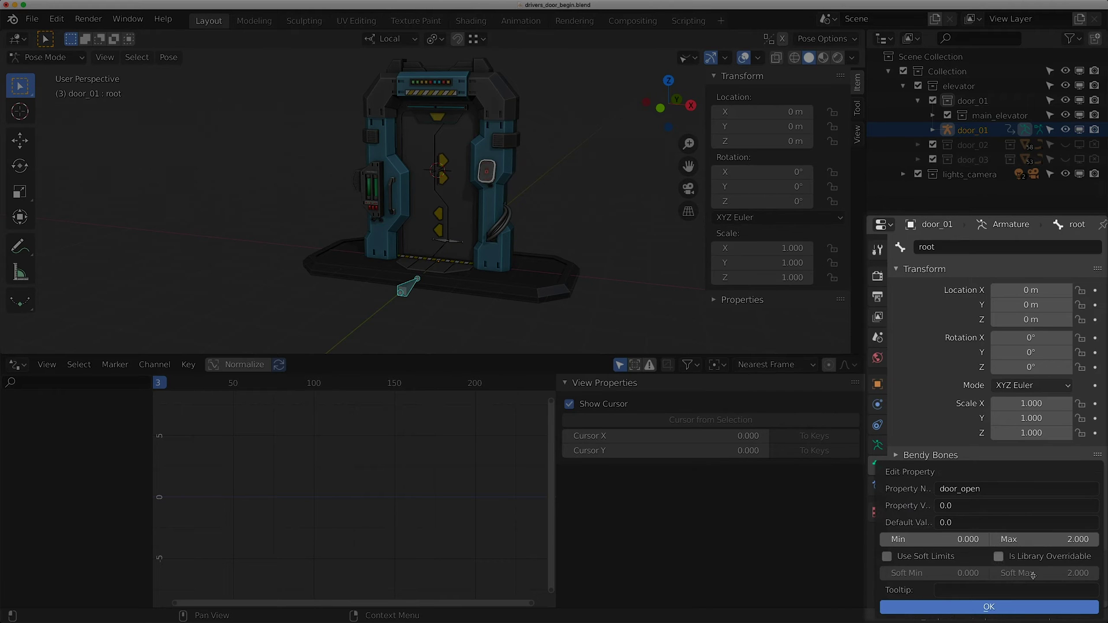
click(989, 607)
- Test the extended door_open range by scrubbing the value past 1, and set it back to 0
mouse_move(1010, 584)
mouse_down()
mouse_move(1079, 584)
mouse_move(993, 584)
mouse_up()
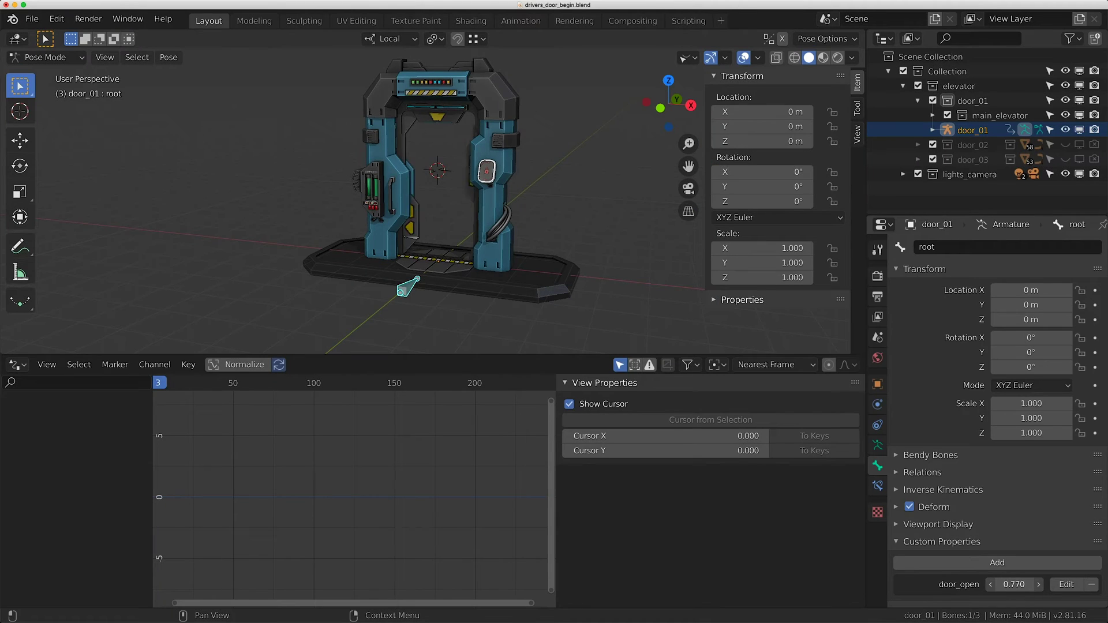
mouse_move(1014, 584)
mouse_down()
mouse_move(981, 584)
mouse_move(1021, 584)
mouse_move(986, 584)
mouse_move(1011, 584)
mouse_up()
click(1011, 585)
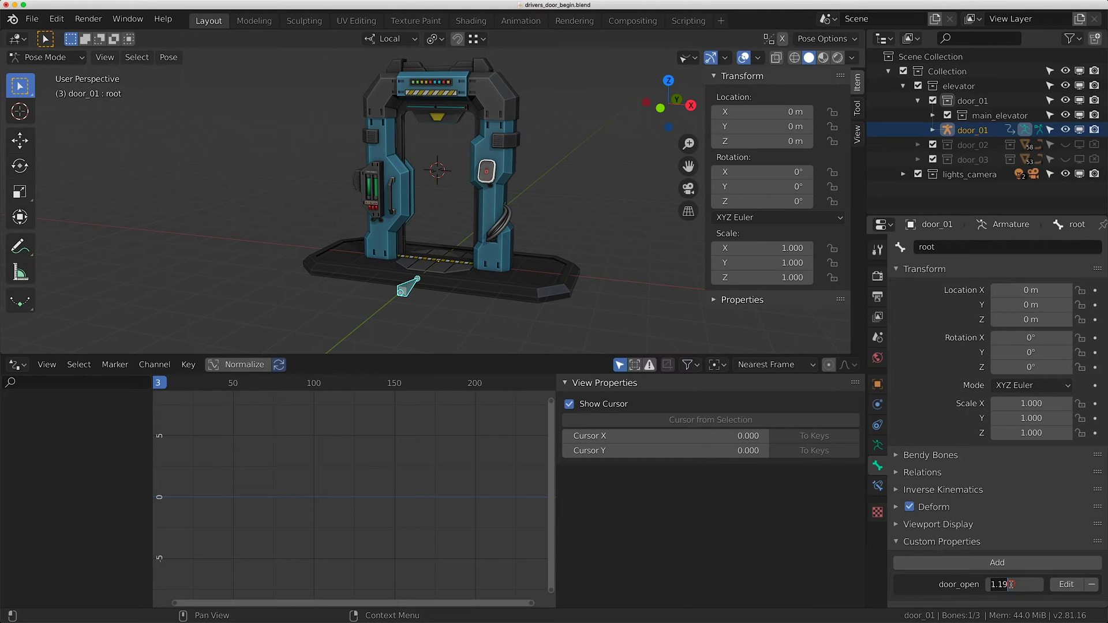
key(ctrl+a)
text(0)
key(Return)
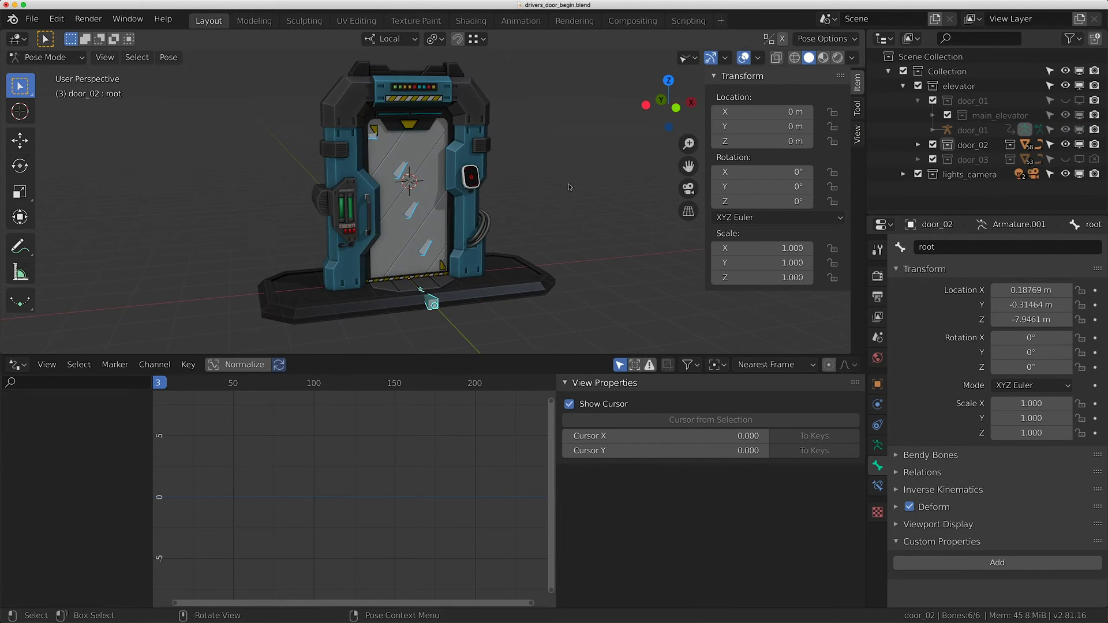
- Try moving the door_01 and door_05 bones of the door_02 armature along their local axes, cancelling each move
click(450, 267)
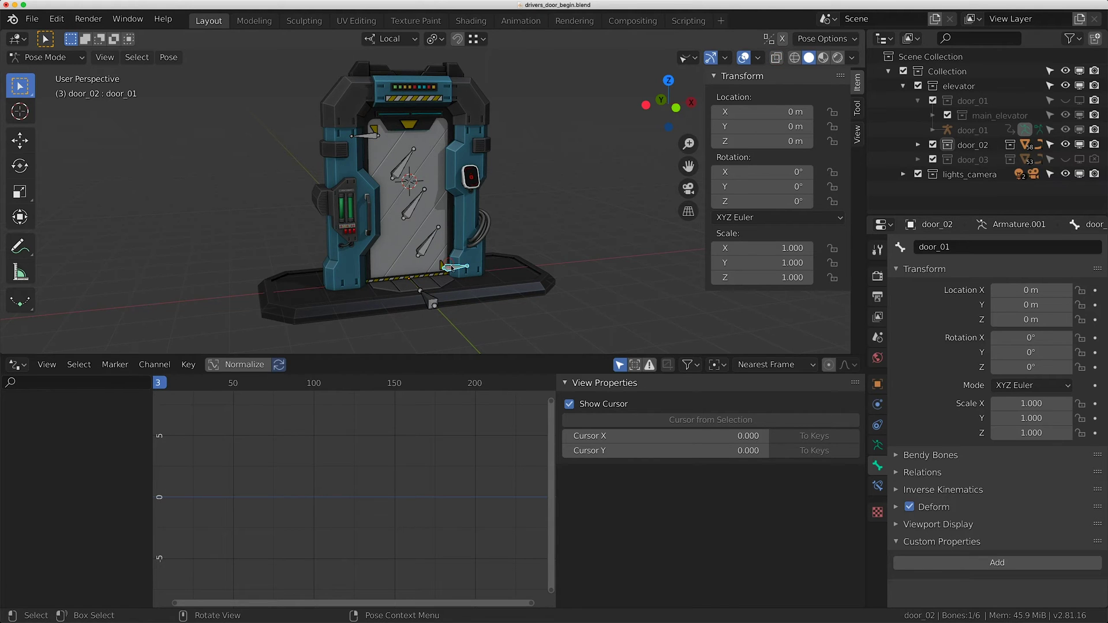
key(g)
key(y)
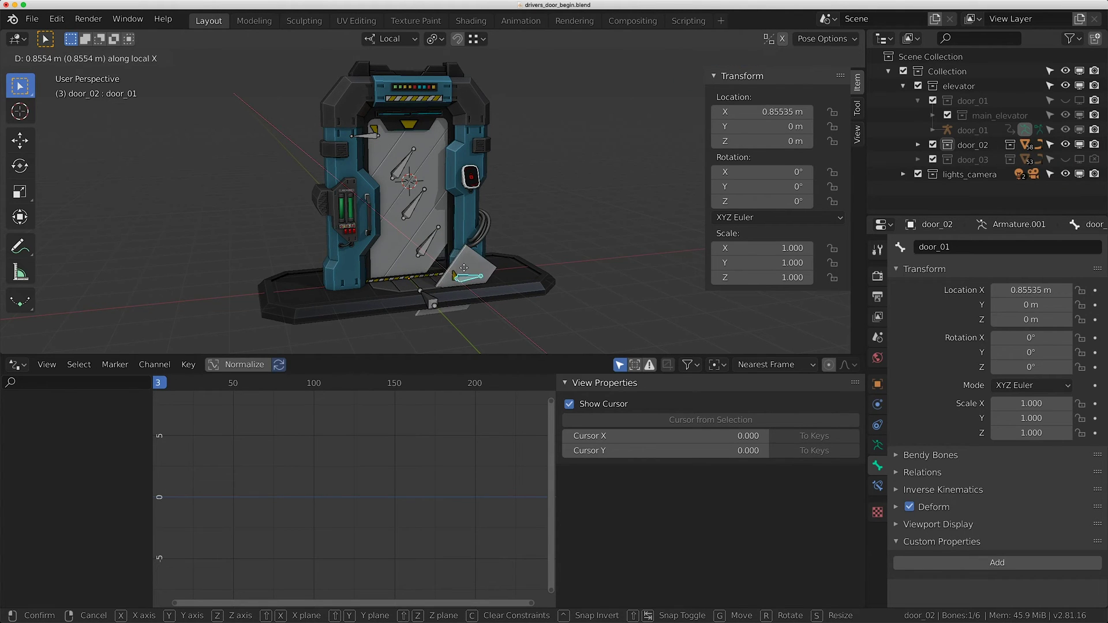
key(Escape)
click(378, 141)
shift+middle_drag(380, 144, 414, 165)
middle_drag(414, 165, 390, 165)
key(g)
key(y)
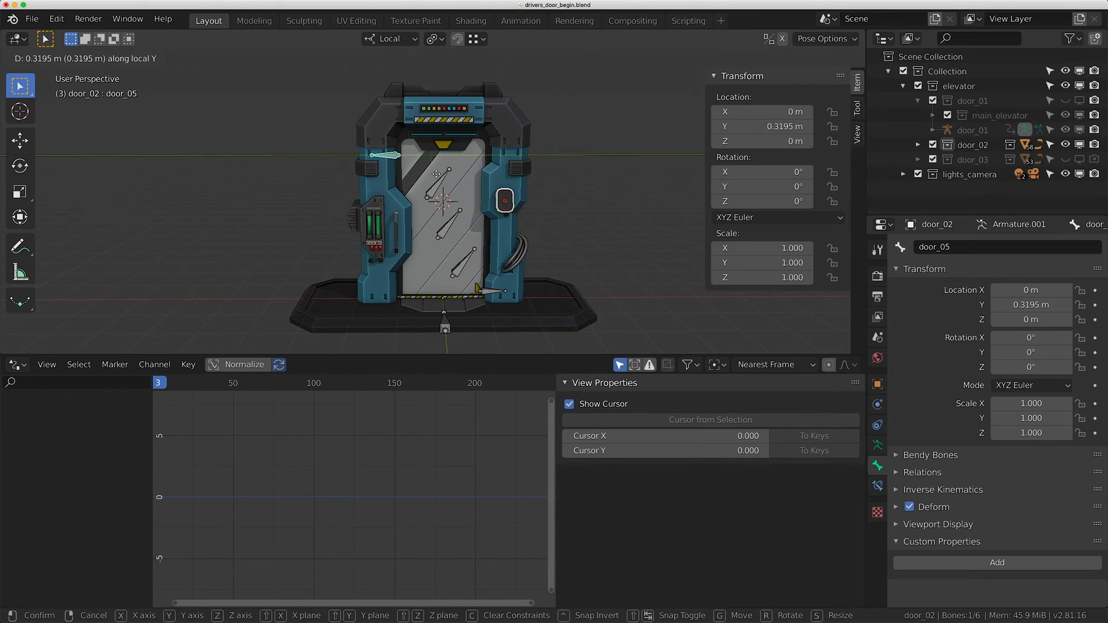
key(Escape)
- Move the door_04 bone about 3.4 m along its local Y axis to test the diagonal panel
click(428, 185)
key(g)
key(y)
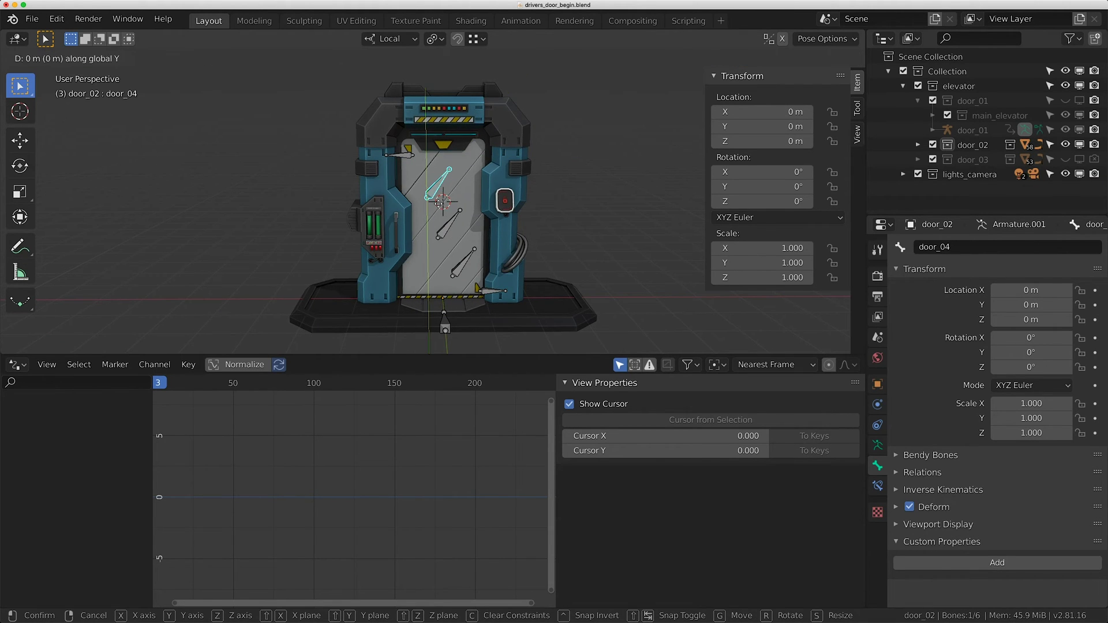
key(y)
key(y)
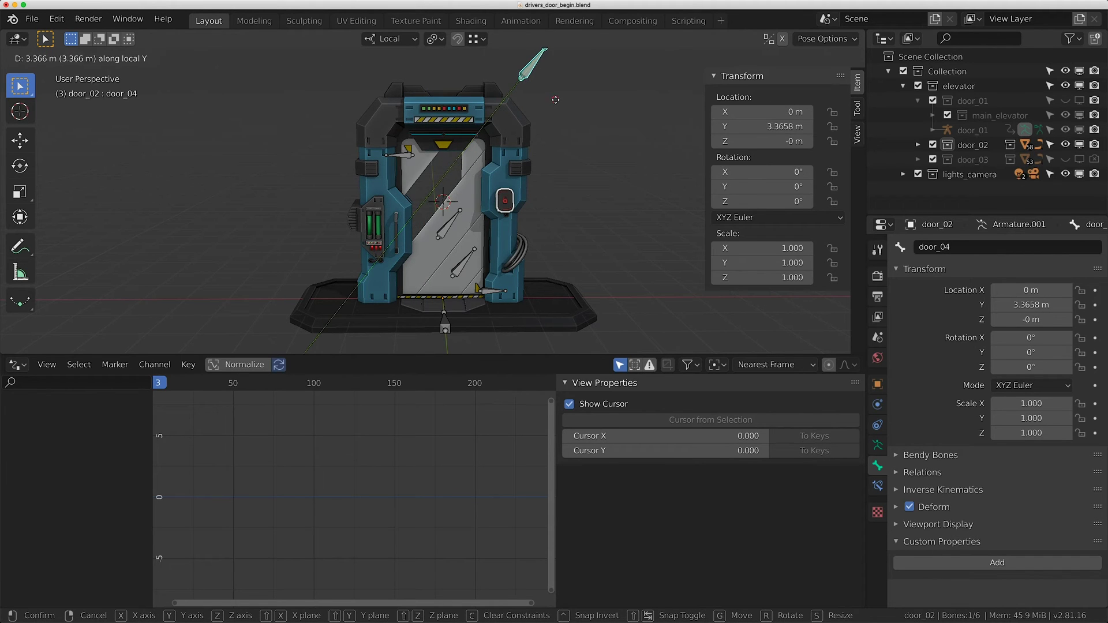
click(546, 81)
- Slide the door_03 bone along its negative local Y axis, and start moving the door_02 bone to test its panel
click(452, 234)
key(g)
key(y)
key(y)
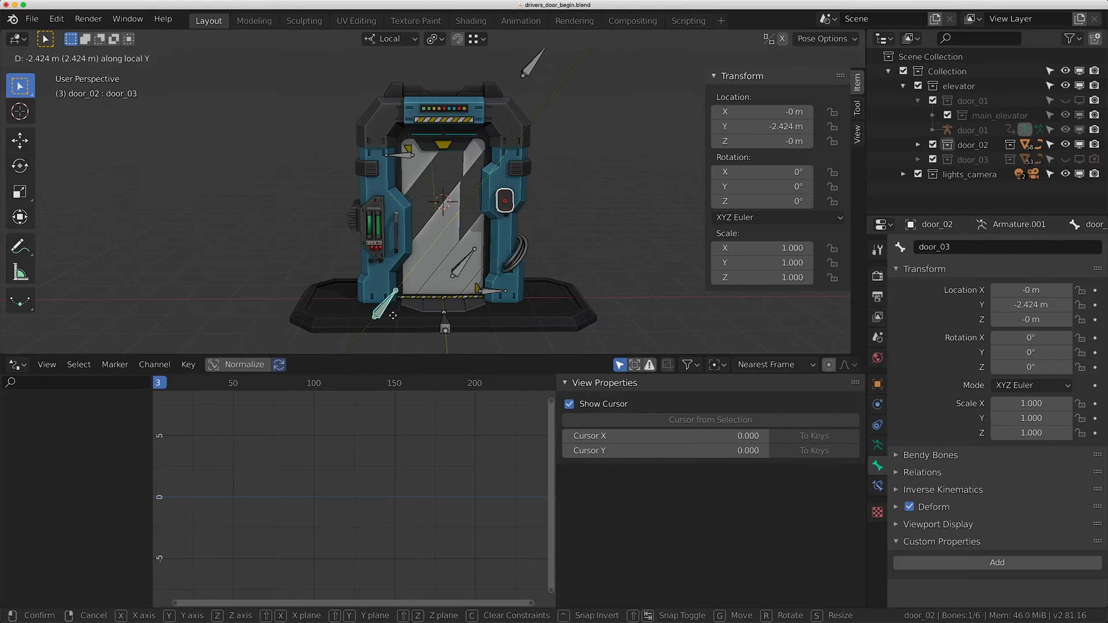
click(372, 340)
click(459, 265)
key(g)
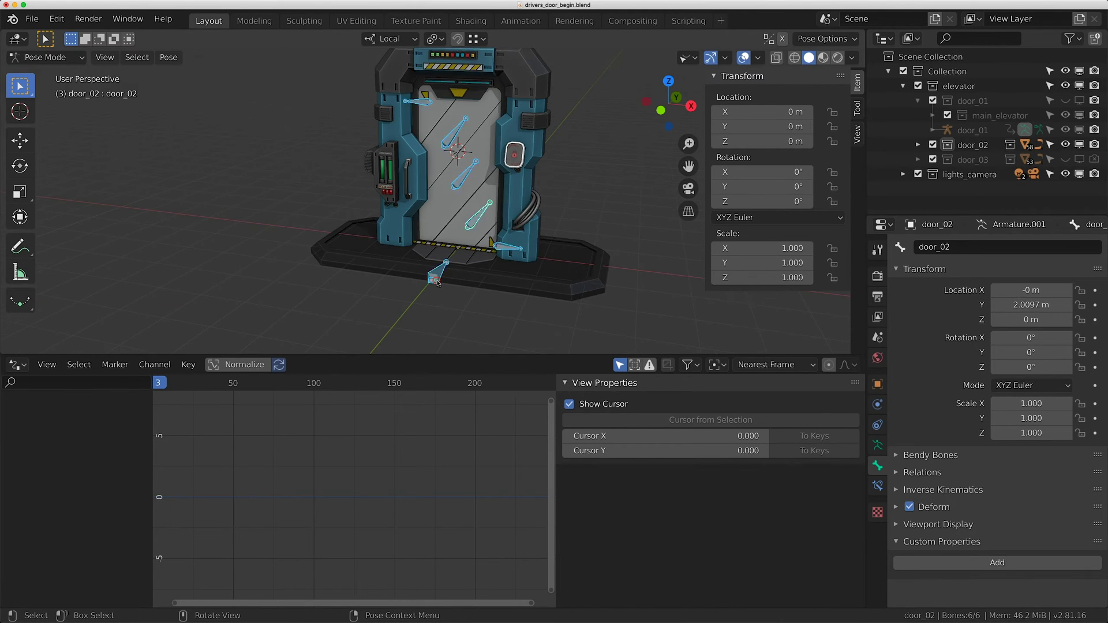
- Add a custom property named door_open to the root bone of the door_02 armature
click(437, 281)
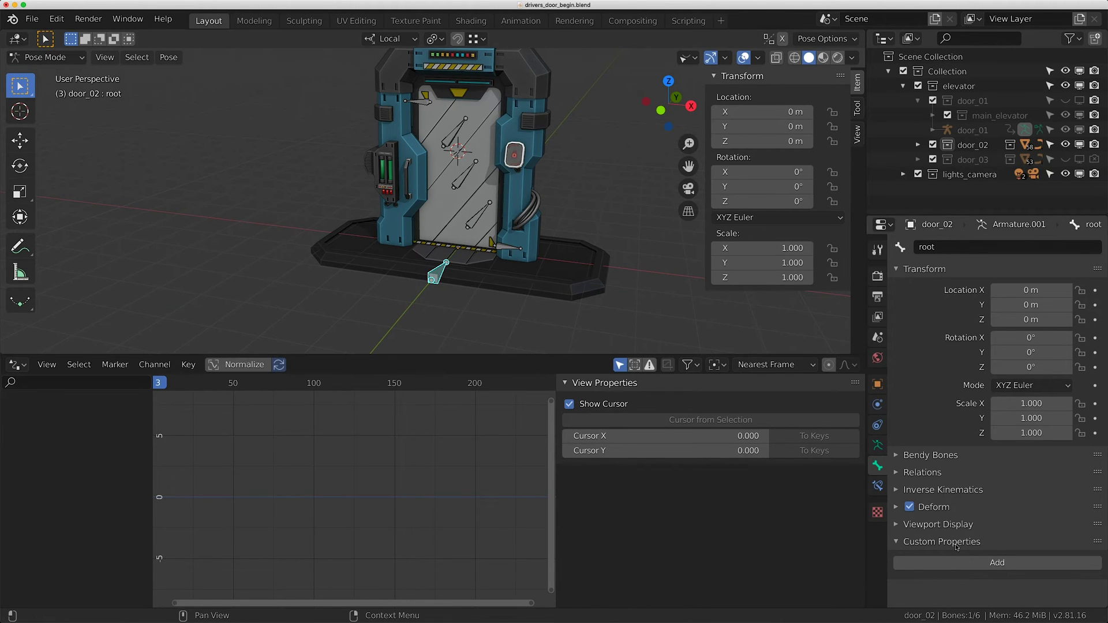
click(997, 562)
click(1067, 584)
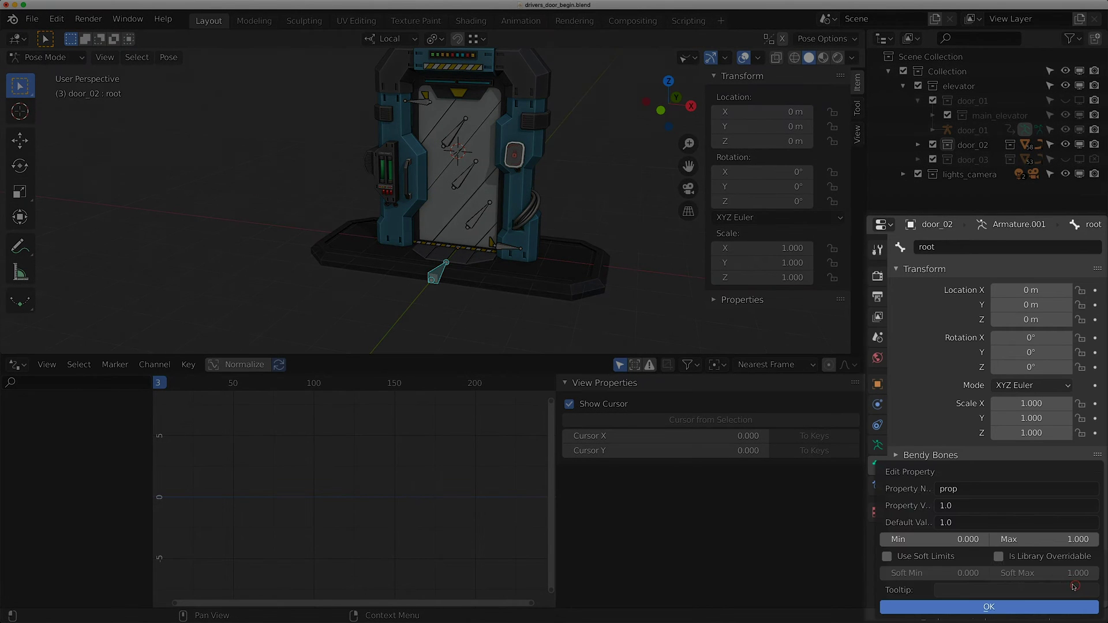
click(1006, 490)
text(door_)
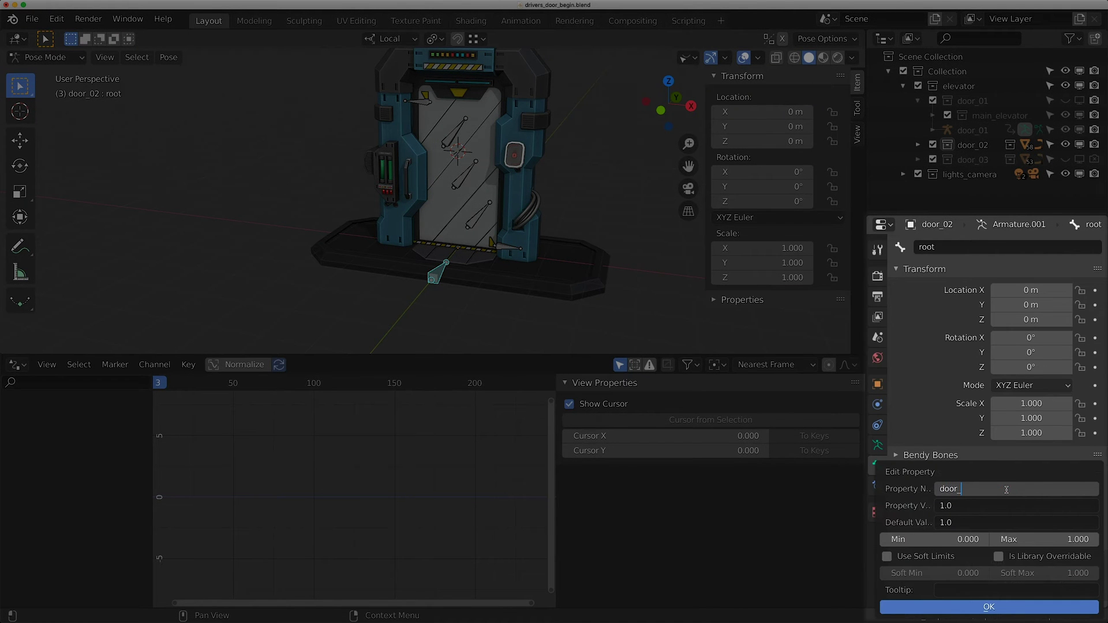
key(Return)
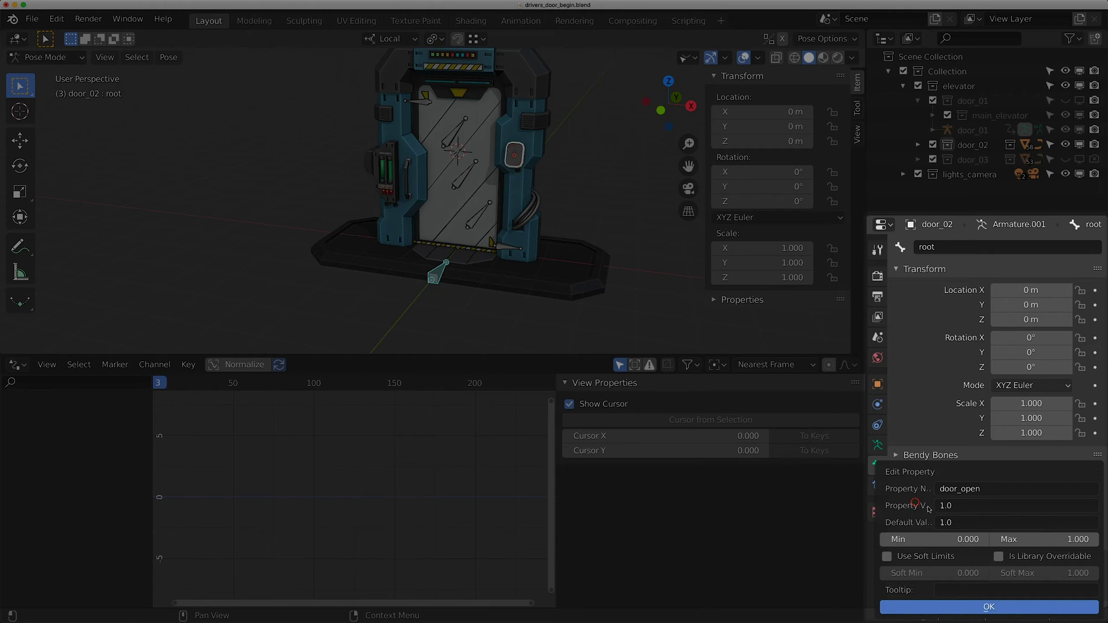
- Set door_open's property value and default value to 0.0 and its maximum to 2.0, and apply the edit
click(943, 521)
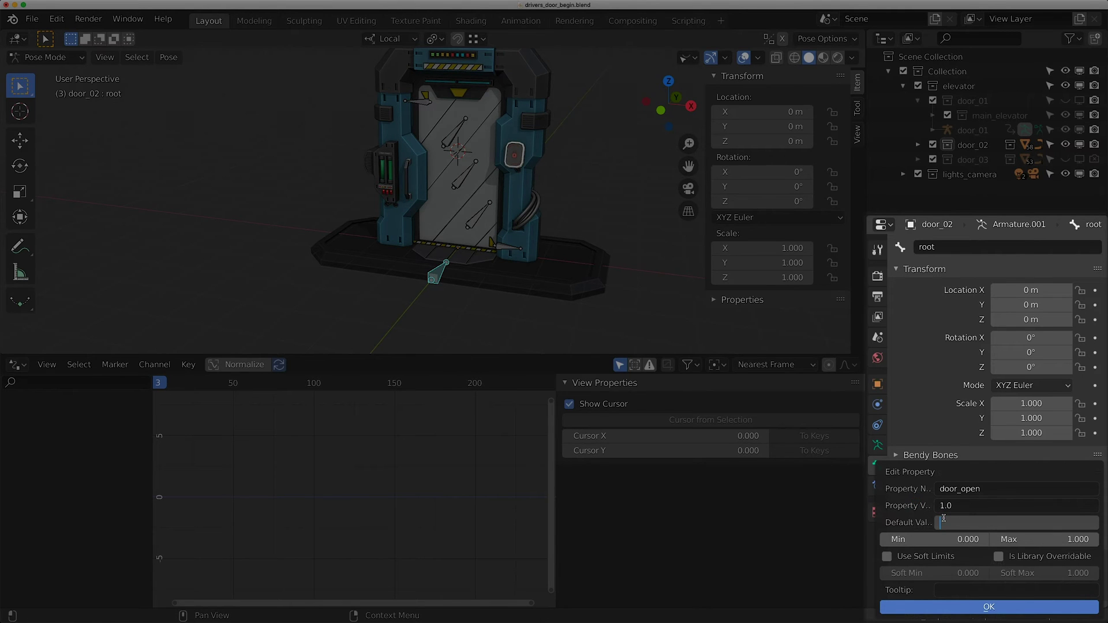
key(shift+Tab)
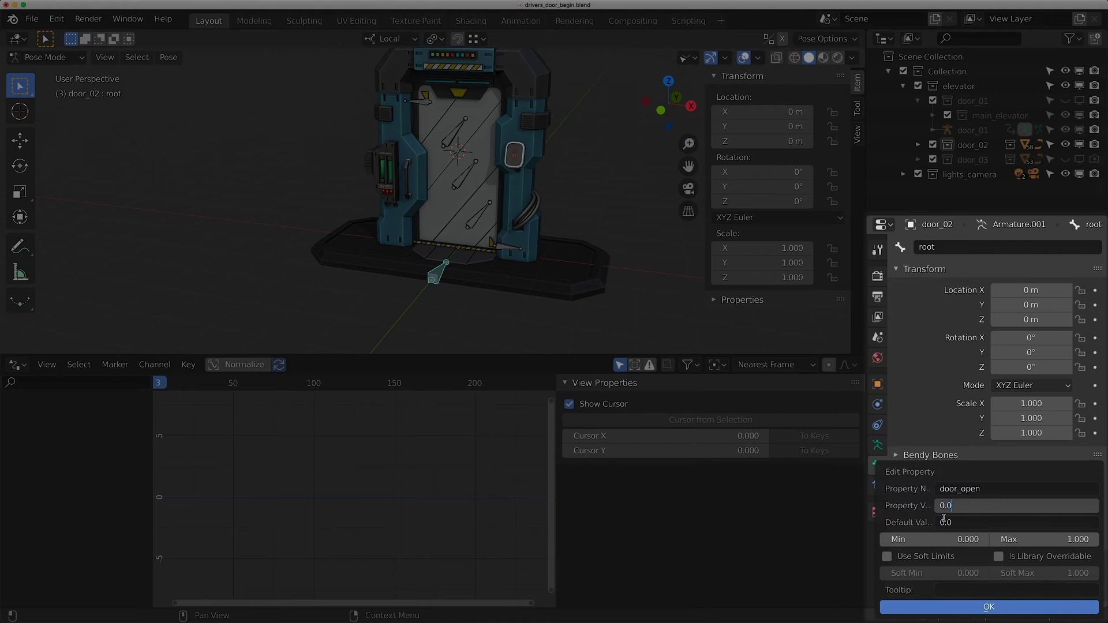
key(Return)
click(1036, 541)
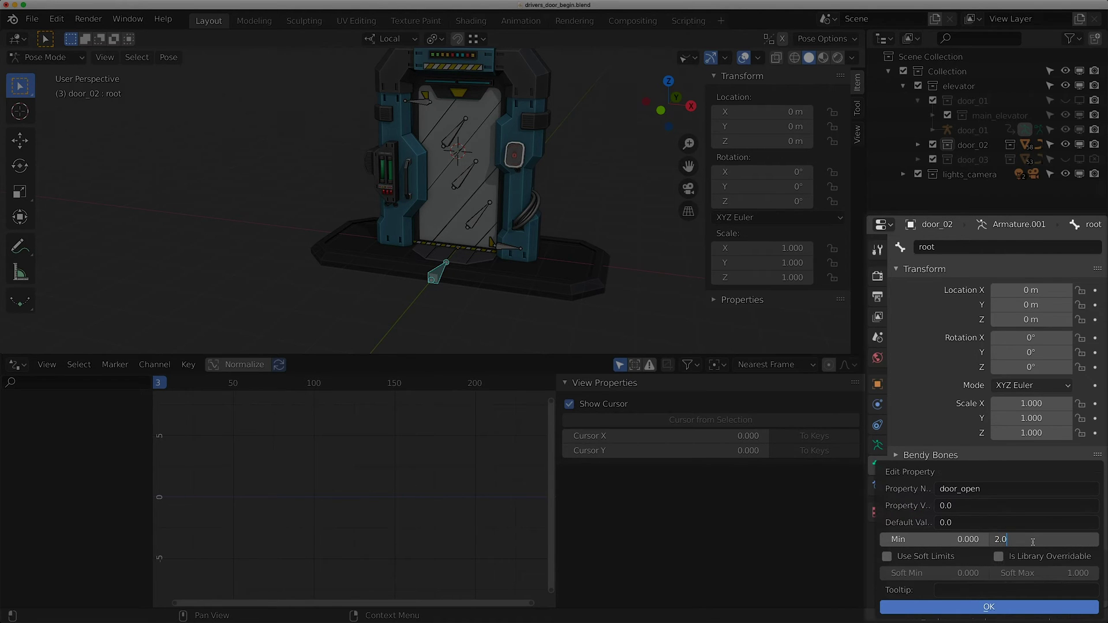
key(Return)
click(988, 607)
- Copy the root bone's door_open data path, and add a driver with expression var to the door_02 bone's Y location
right_click(1016, 585)
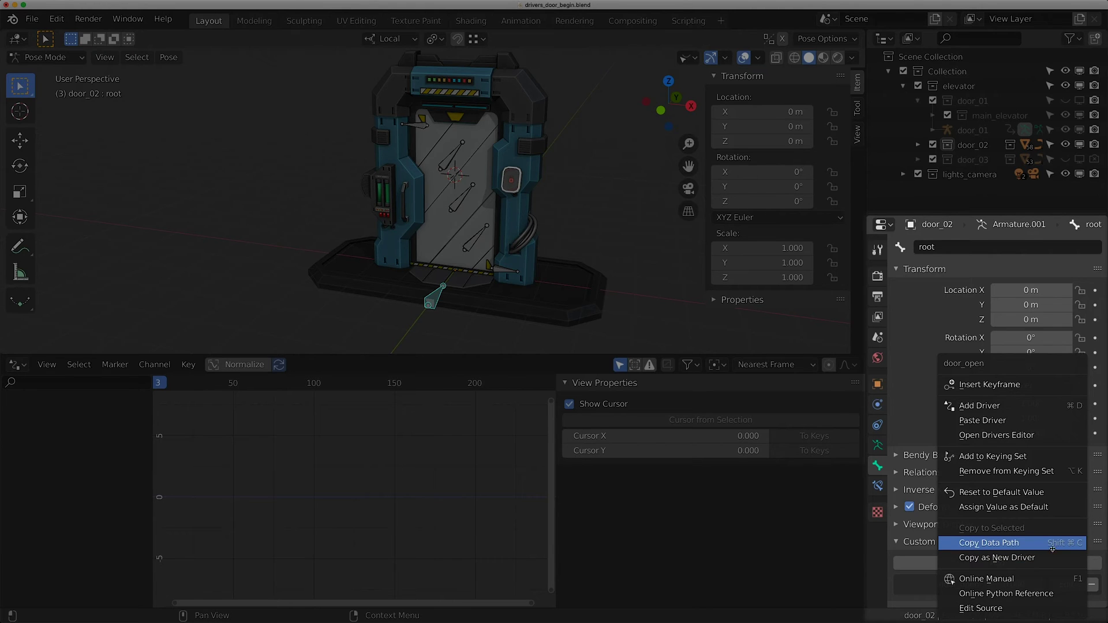
click(1052, 544)
scroll(444, 217, up, 3)
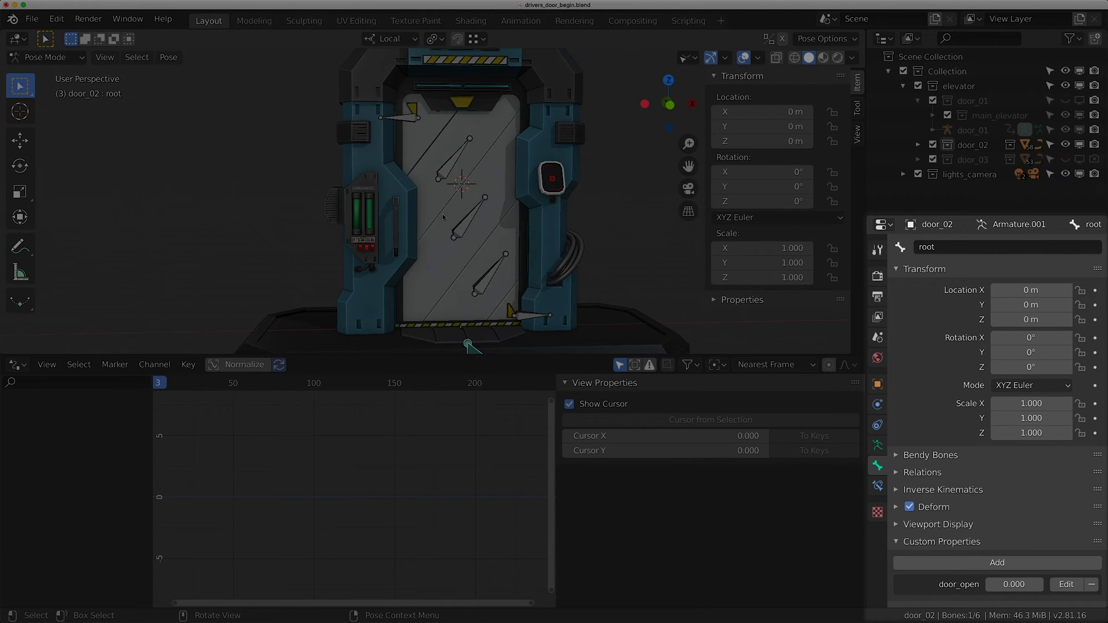
click(491, 282)
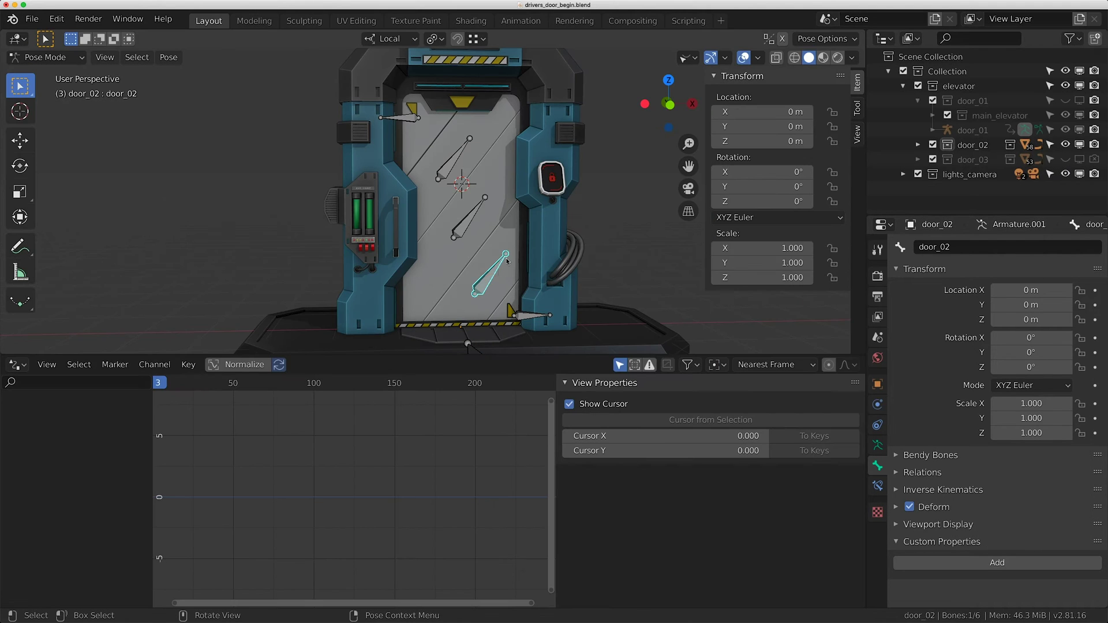
right_click(741, 127)
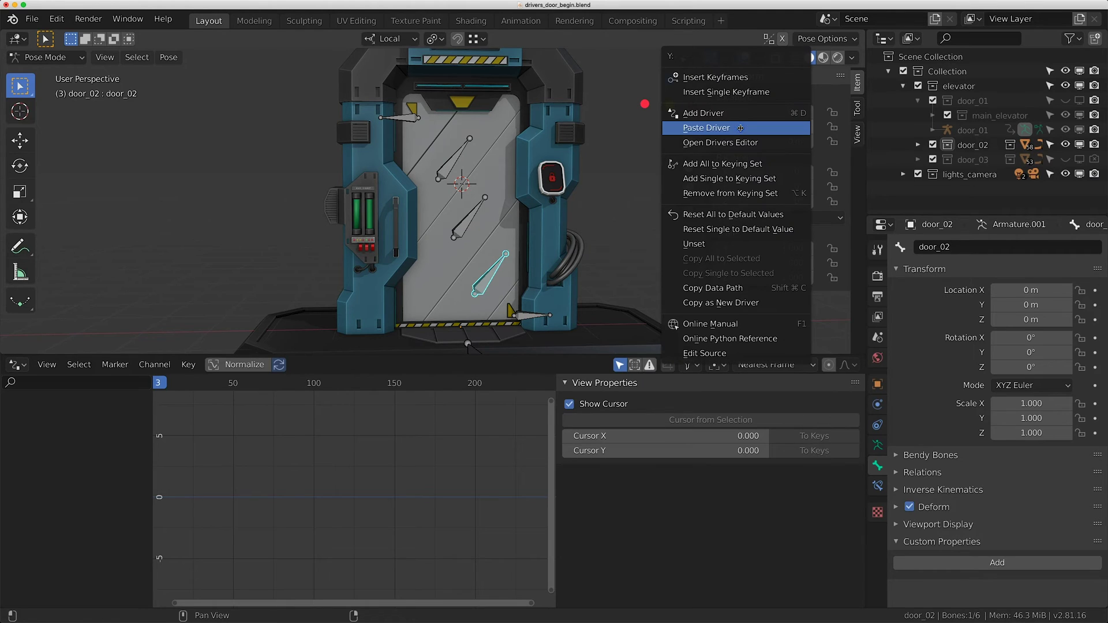
click(704, 114)
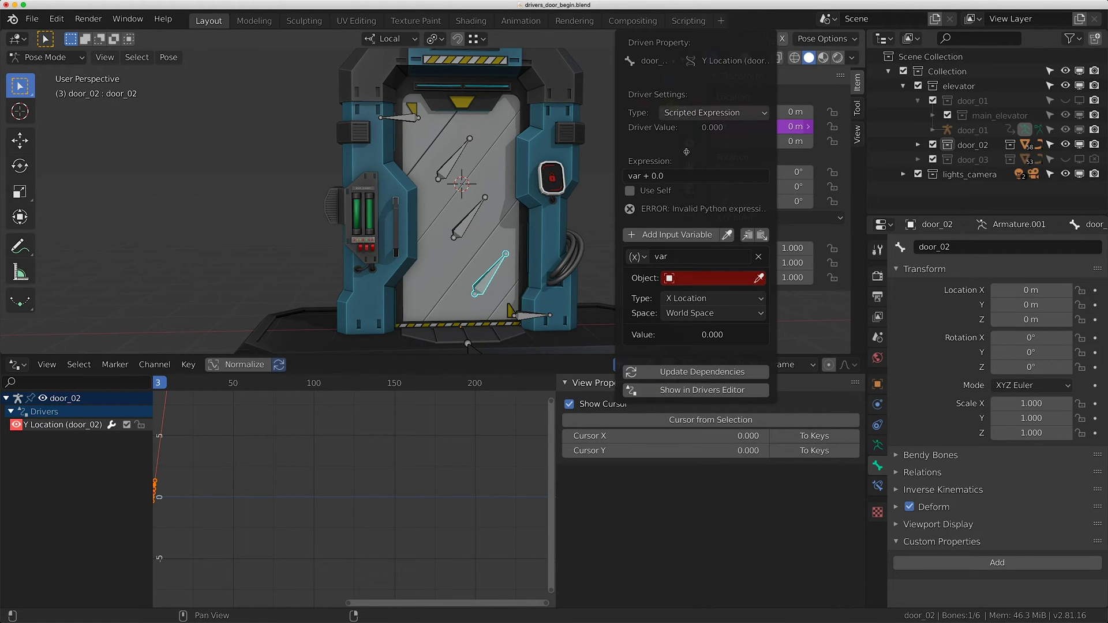
click(681, 176)
text(var)
key(Return)
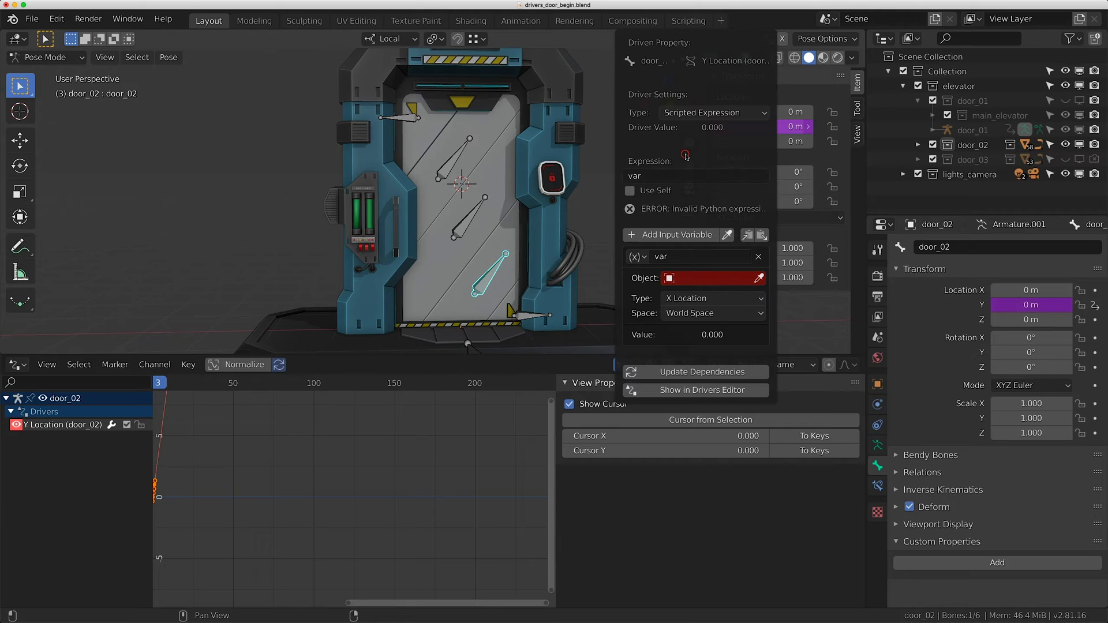
- Make the driver variable a single property targeting the door_02 armature object, with the copied door_open data path
click(637, 256)
click(663, 279)
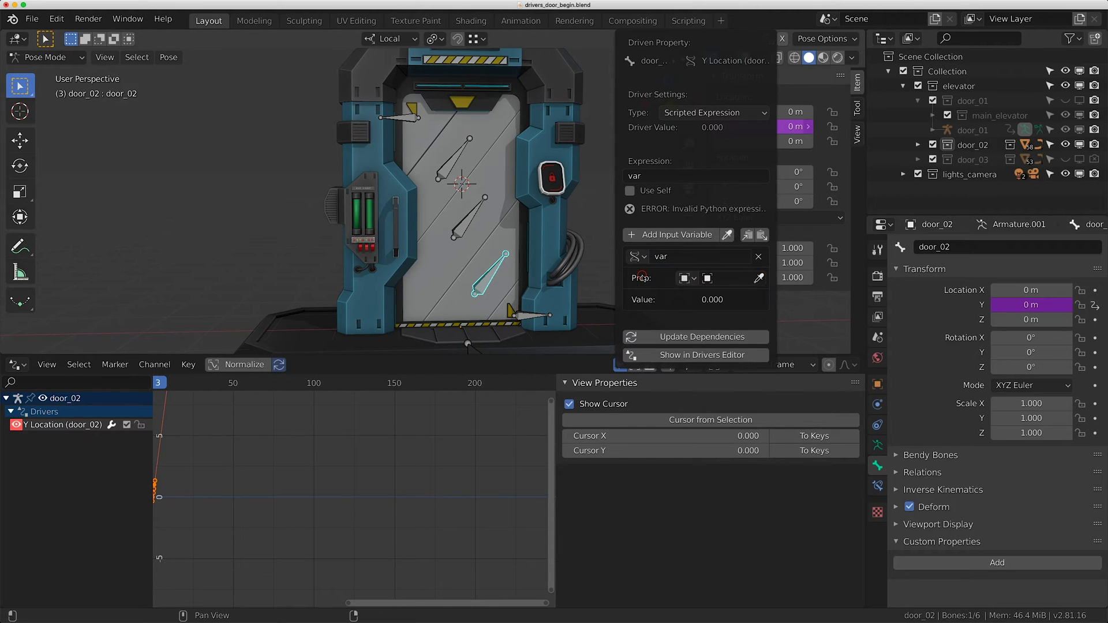
click(723, 278)
text(door_02)
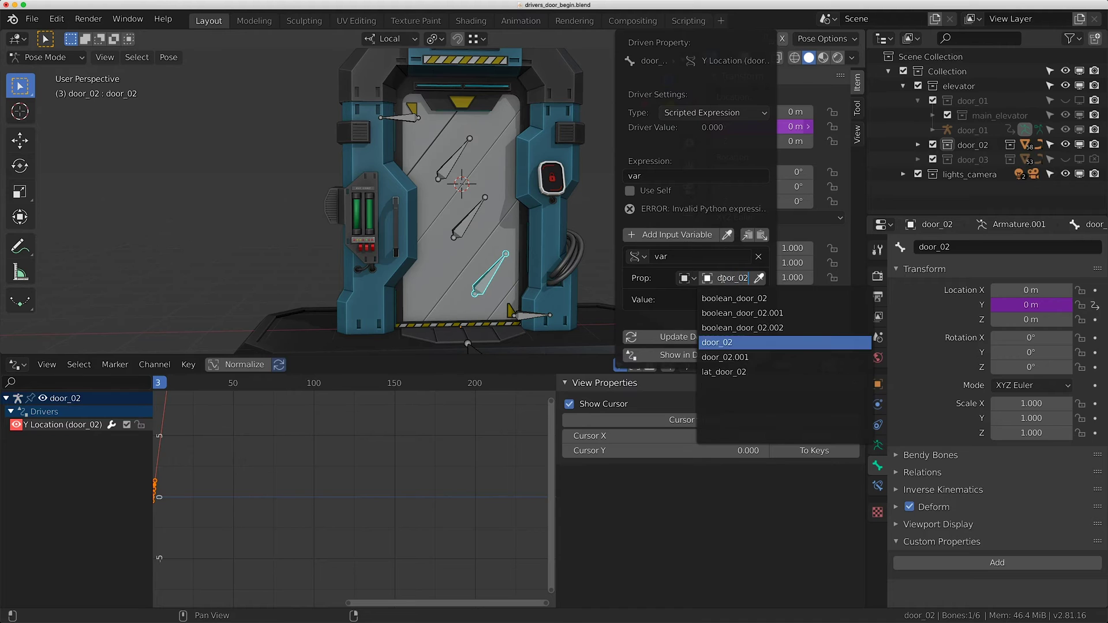
click(739, 341)
click(701, 299)
key(ctrl+v)
key(Return)
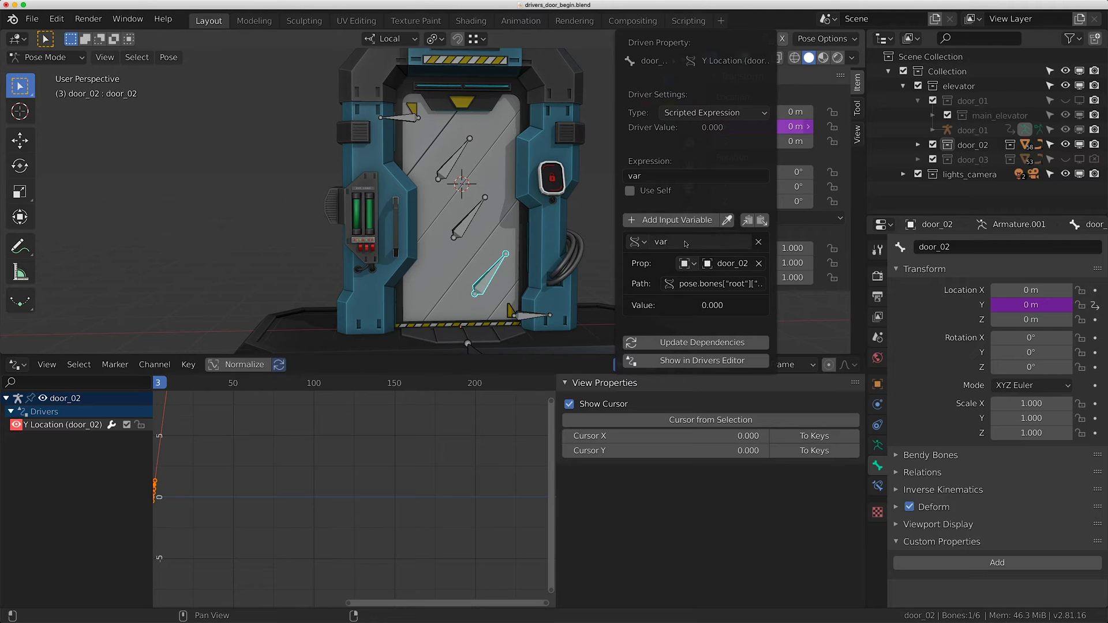
- Set the driver expression to var*2, and raise the root bone's door_open property to 1.000 to test the panel
click(654, 175)
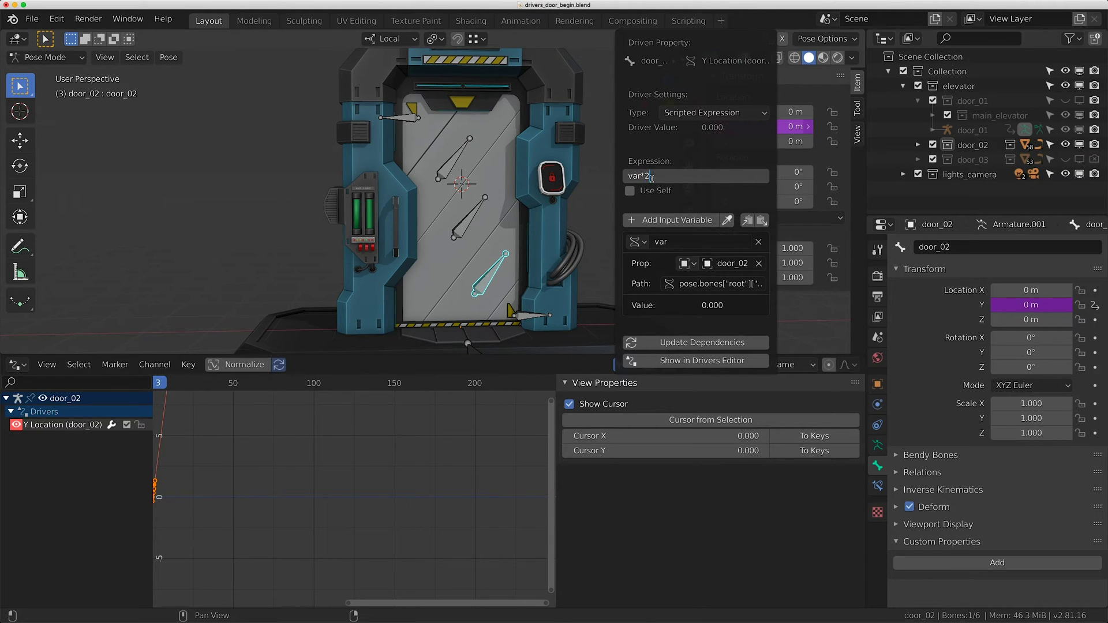
key(Return)
scroll(551, 264, down, 2)
shift+middle_drag(551, 264, 506, 275)
click(505, 256)
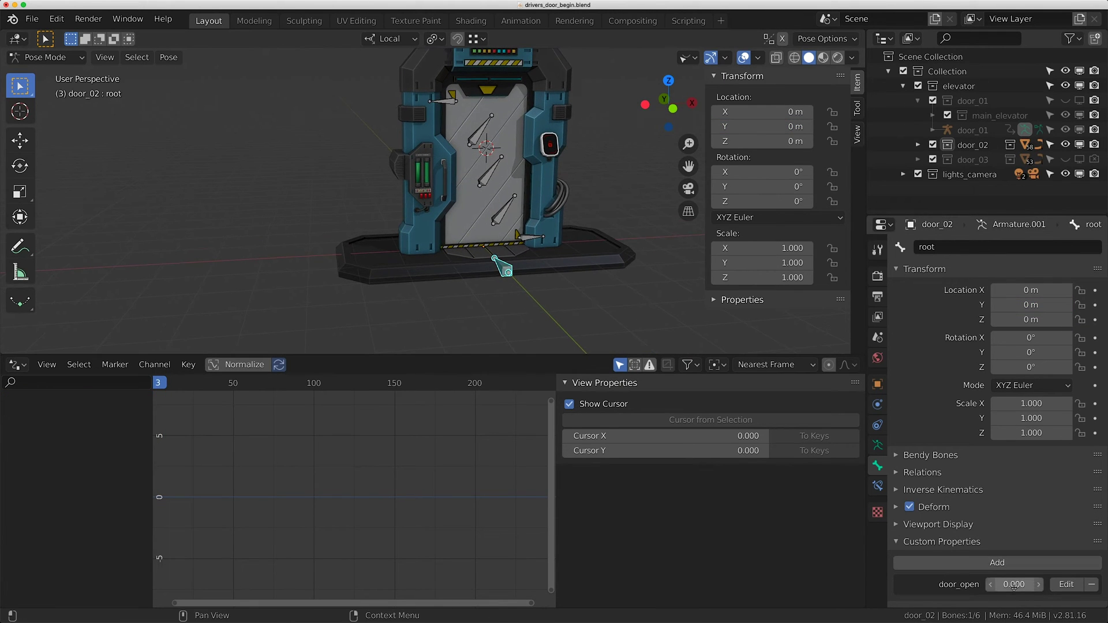
drag(1014, 586, 1068, 586)
- Change the door_02 bone's Y location driver expression to var*3
click(562, 136)
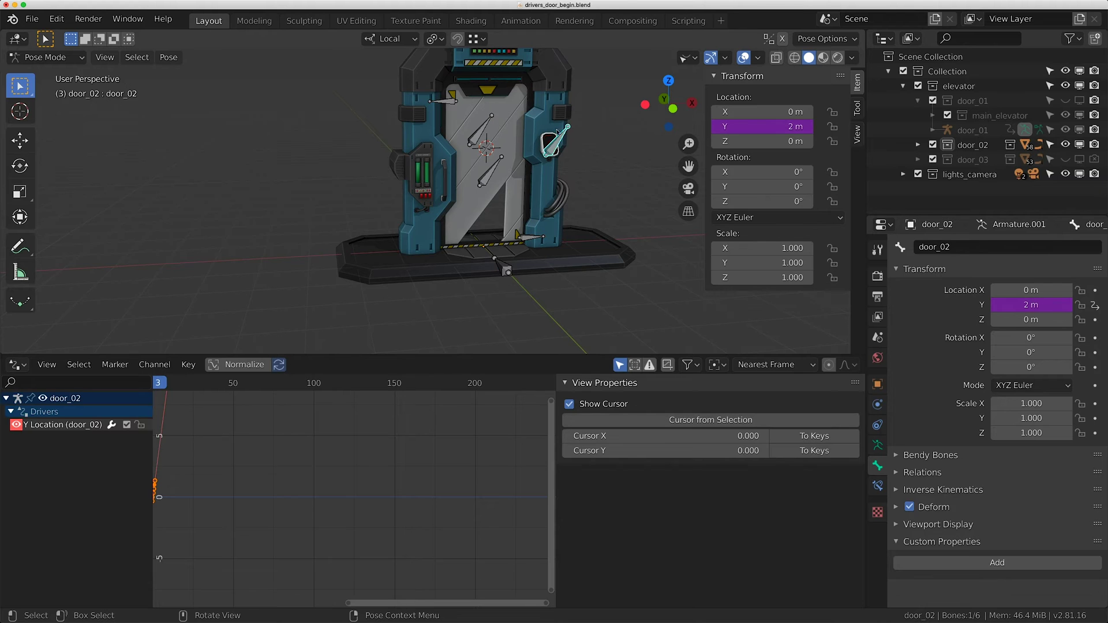
scroll(563, 136, up, 2)
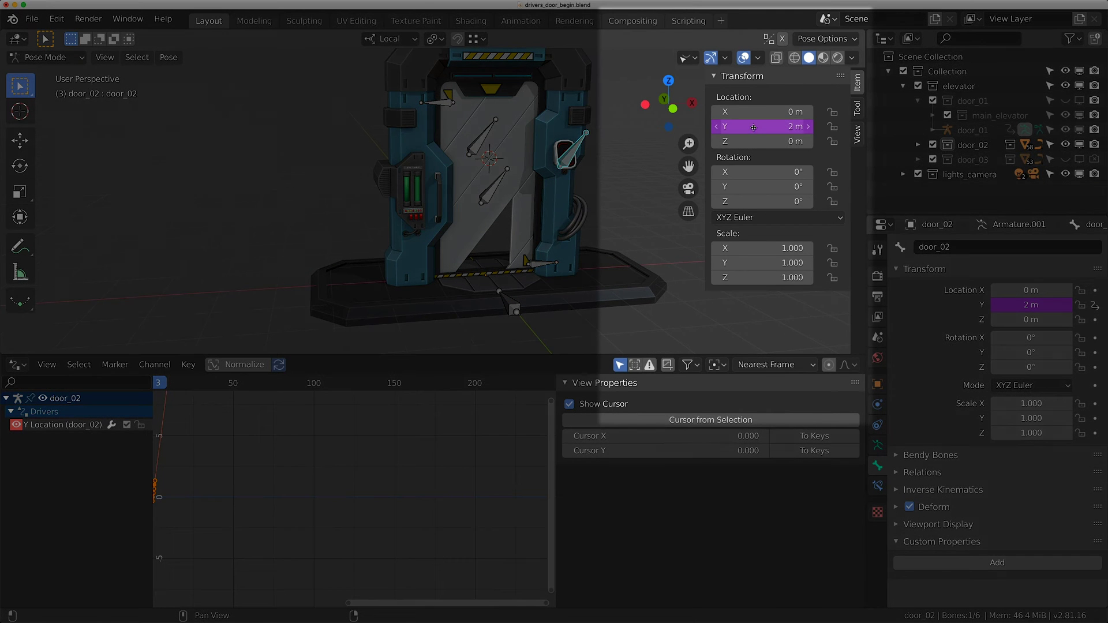
right_click(747, 126)
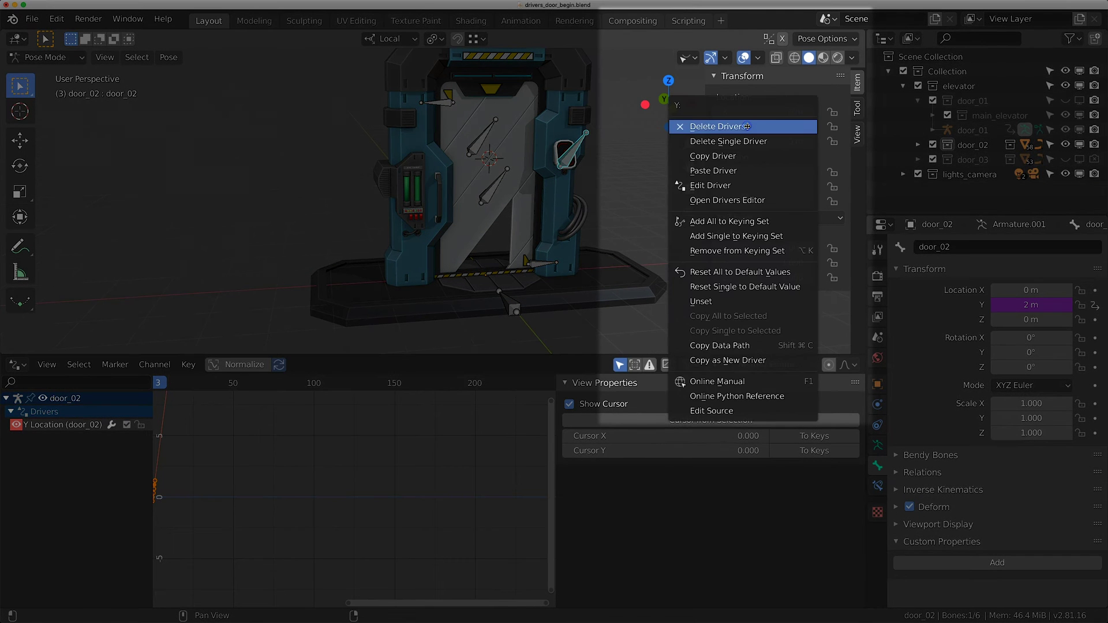
click(708, 183)
click(662, 247)
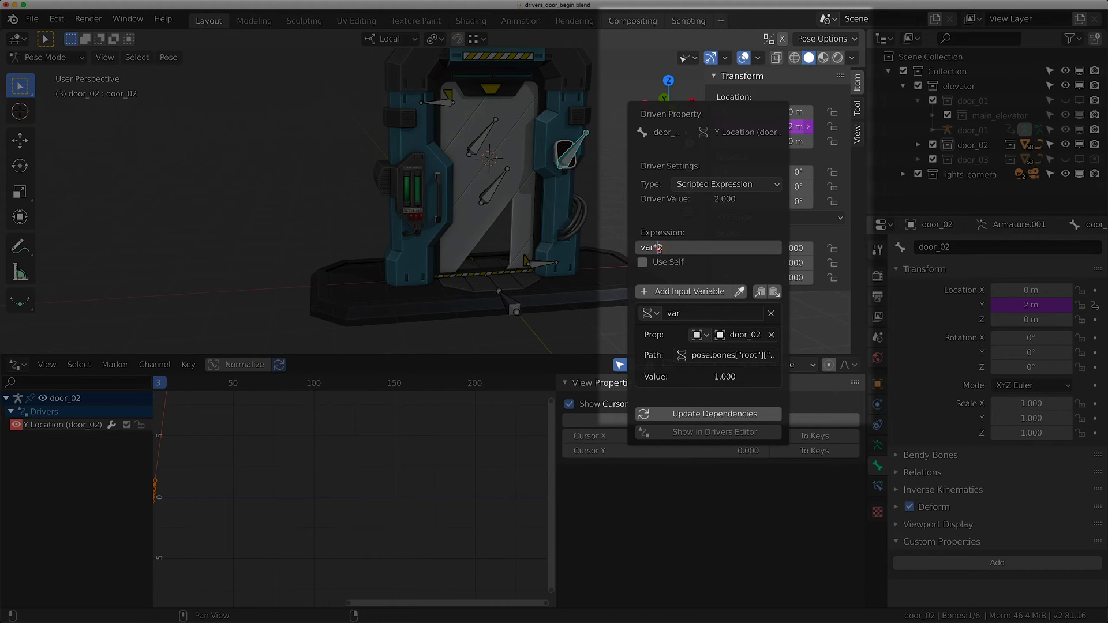
text(3)
key(Return)
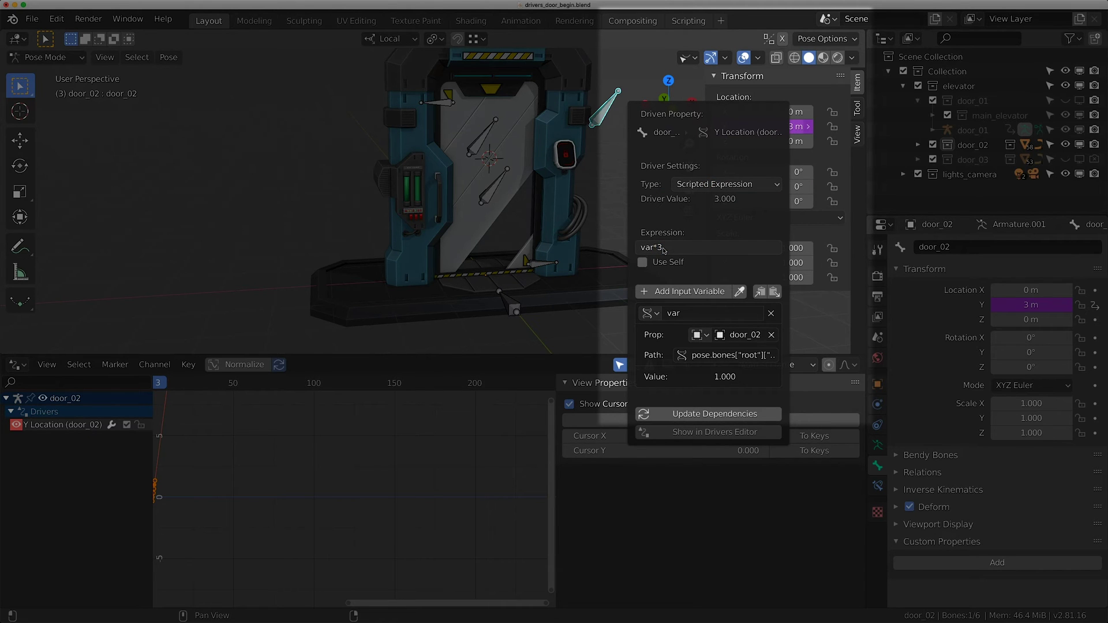
middle_drag(577, 207, 539, 173)
- Copy the door_02 bone's Y location driver and paste it onto the door_03 bone's Y location
right_click(754, 127)
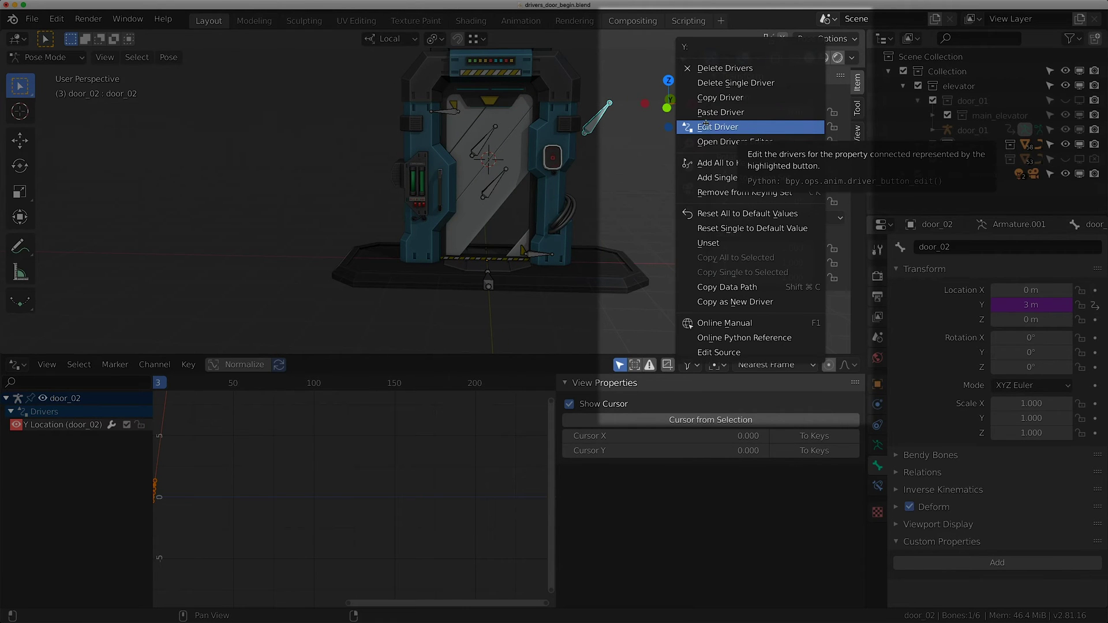
click(719, 99)
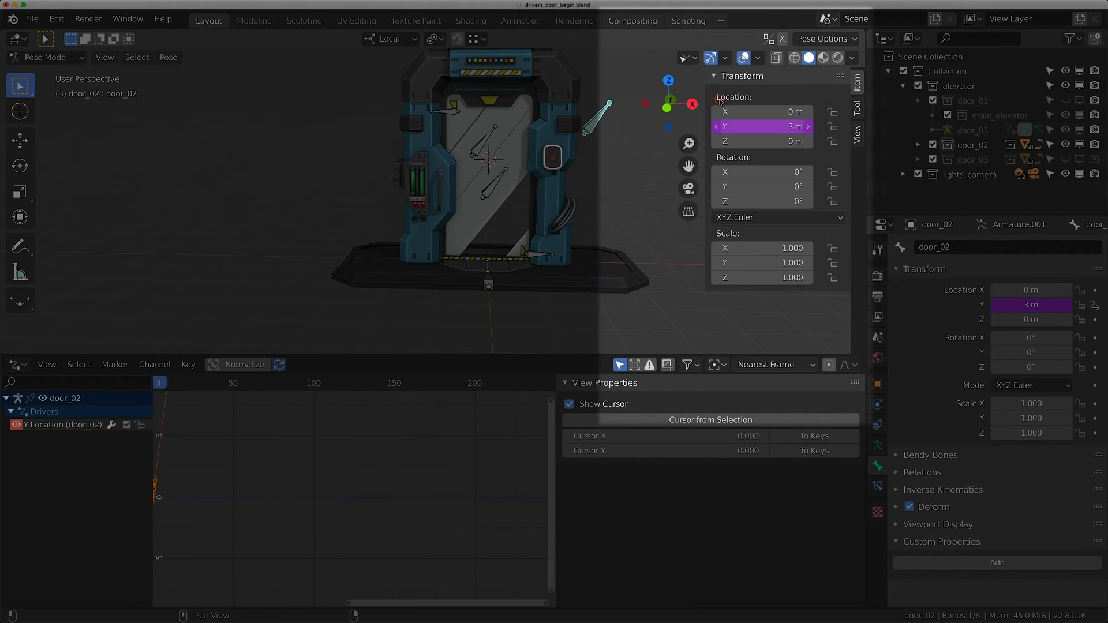
click(498, 187)
right_click(752, 127)
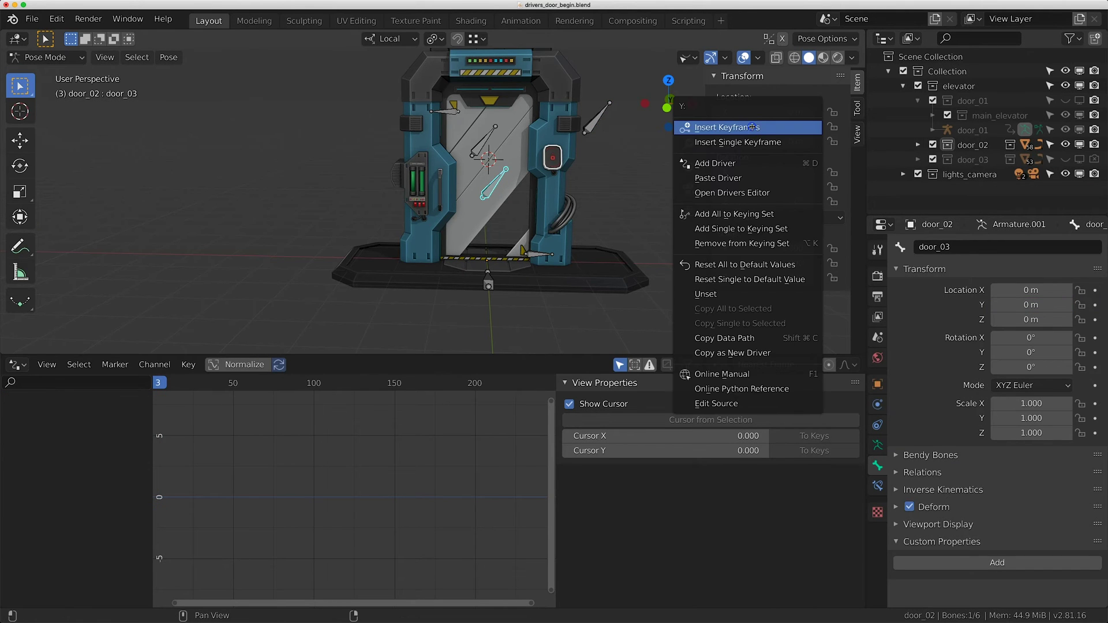
click(736, 180)
mouse_move(555, 130)
middle_down()
mouse_move(556, 145)
mouse_move(556, 130)
middle_up()
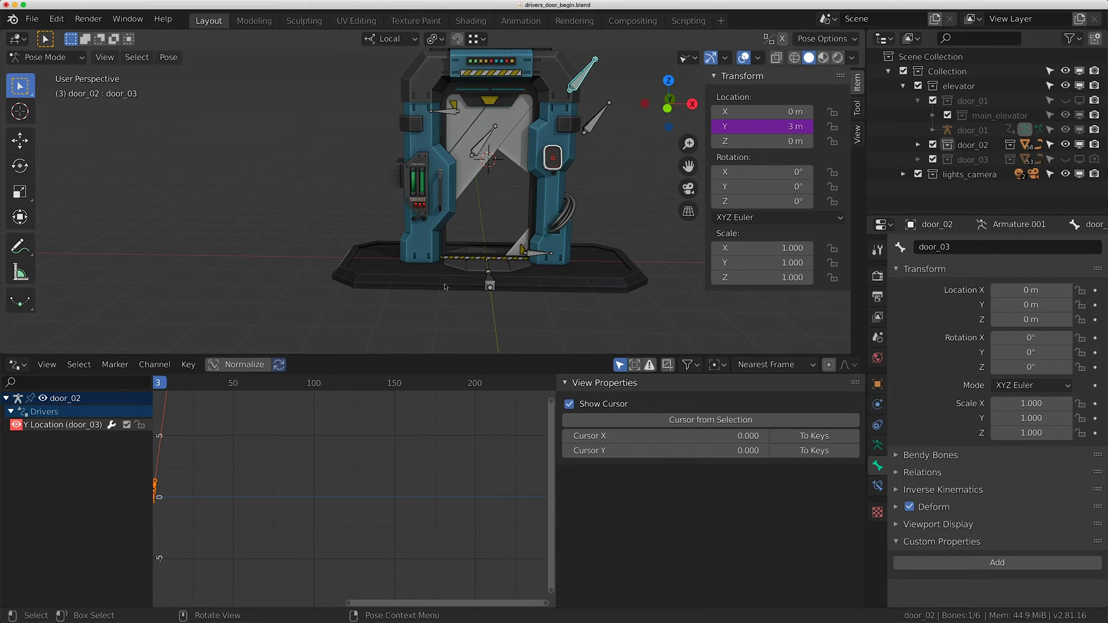
- Reverse the door_03 bone's movement by changing its Y location driver expression to -var*3
right_click(753, 127)
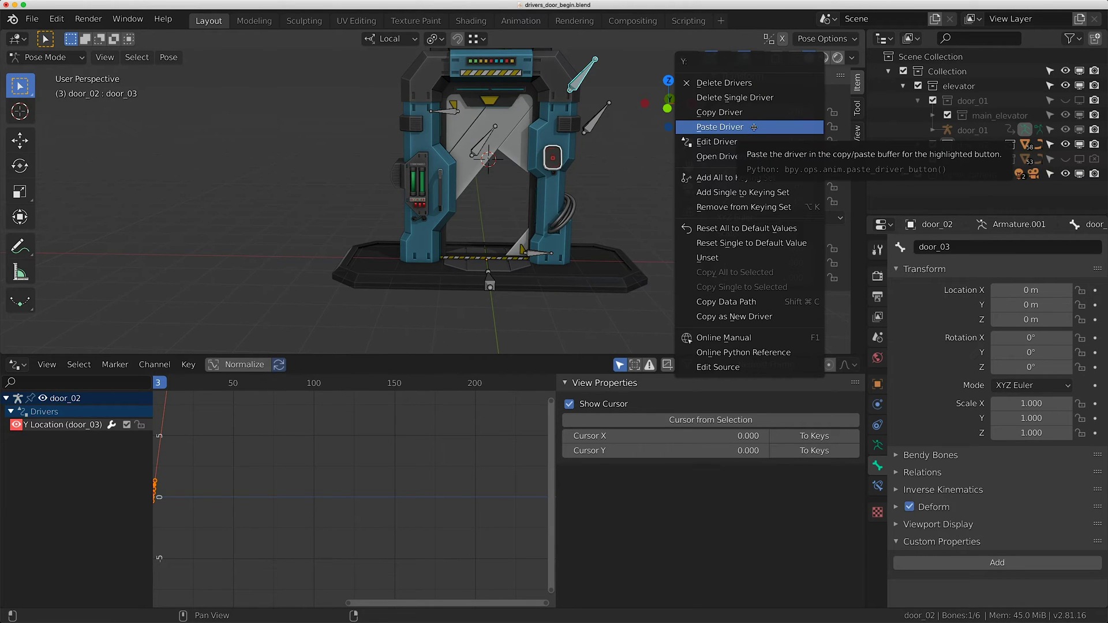
click(794, 141)
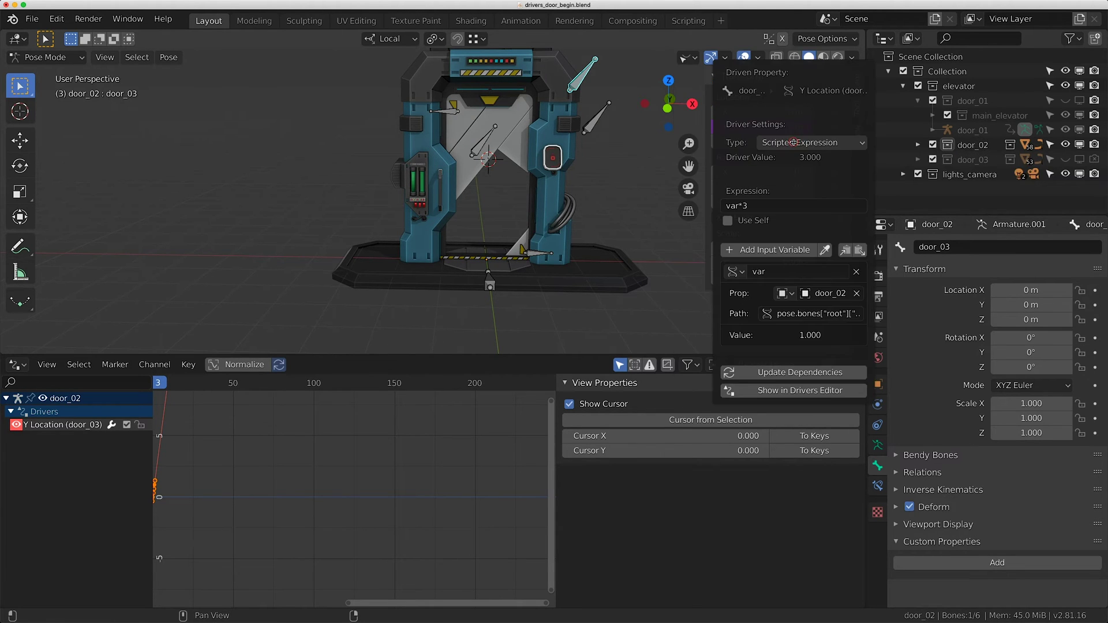
click(726, 207)
click(725, 207)
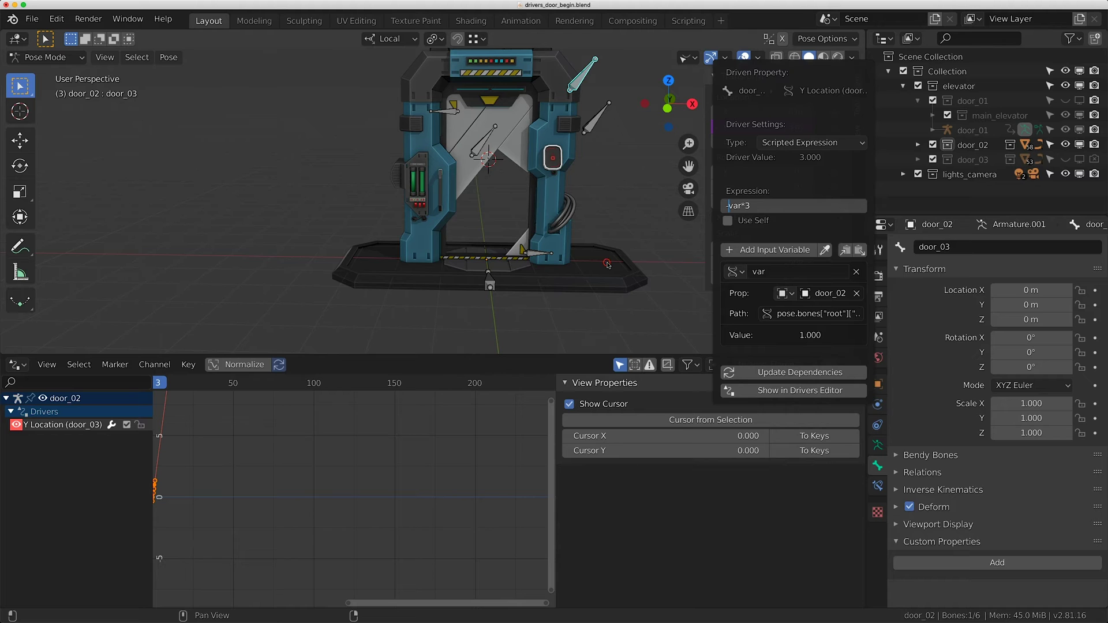
text(-)
key(Return)
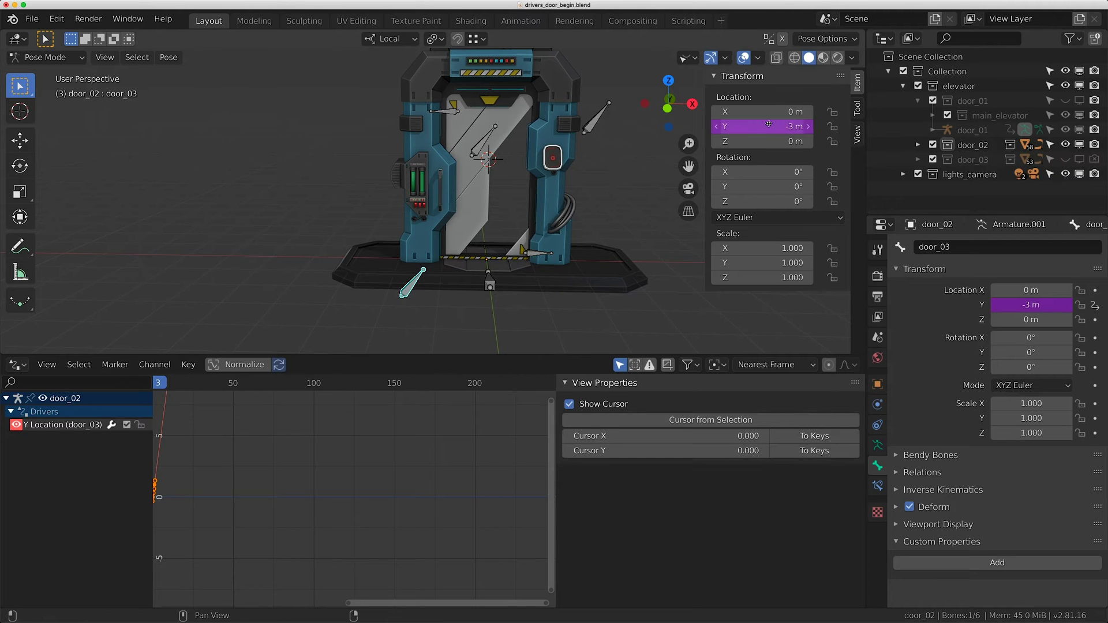
right_click(767, 124)
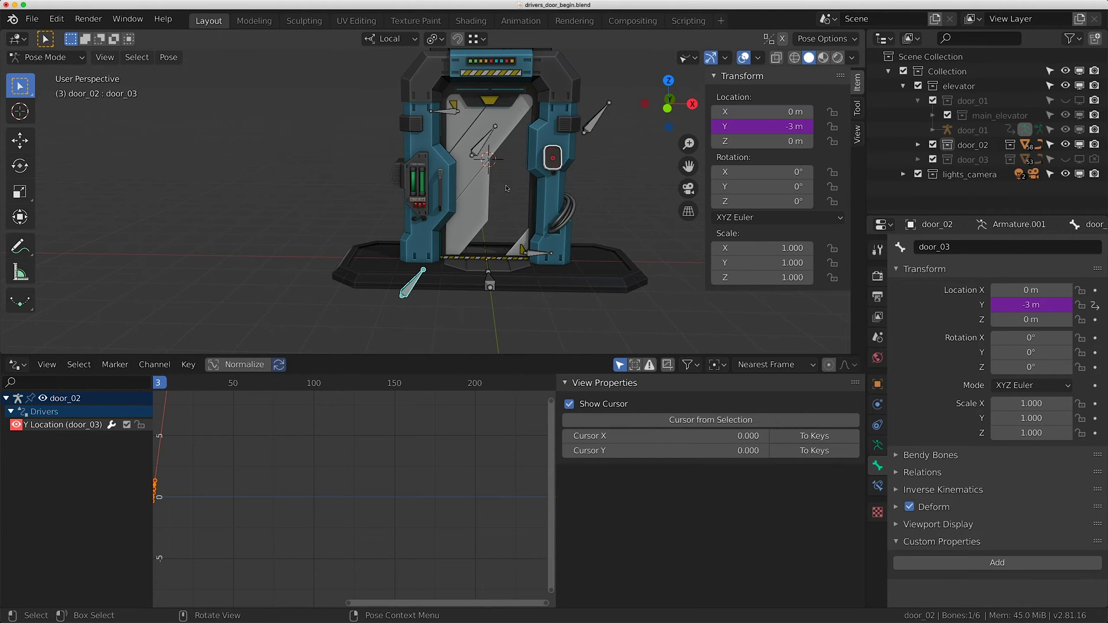
- Set the maximum of the root bone's door_open property to 3.000 and reset the property to 0
click(489, 286)
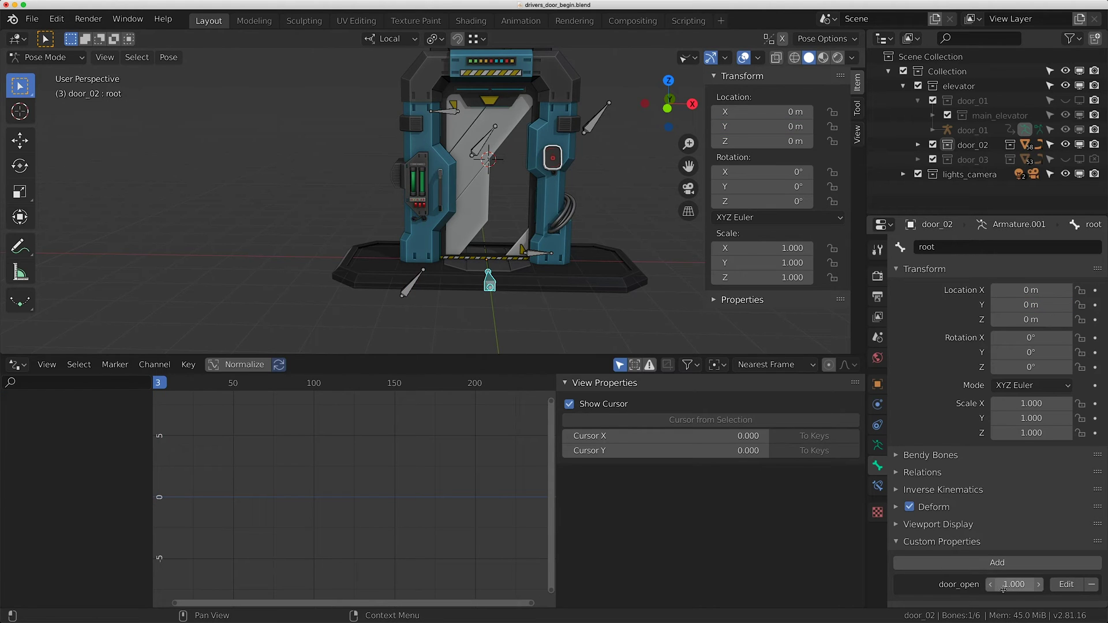
drag(1013, 585, 987, 585)
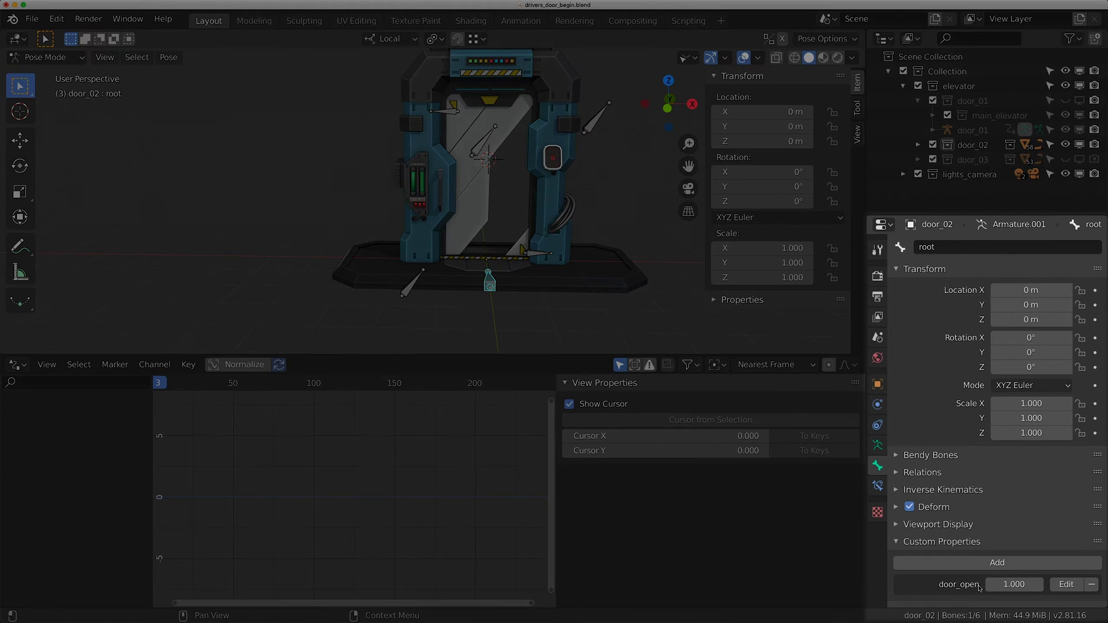
click(1066, 585)
click(1019, 539)
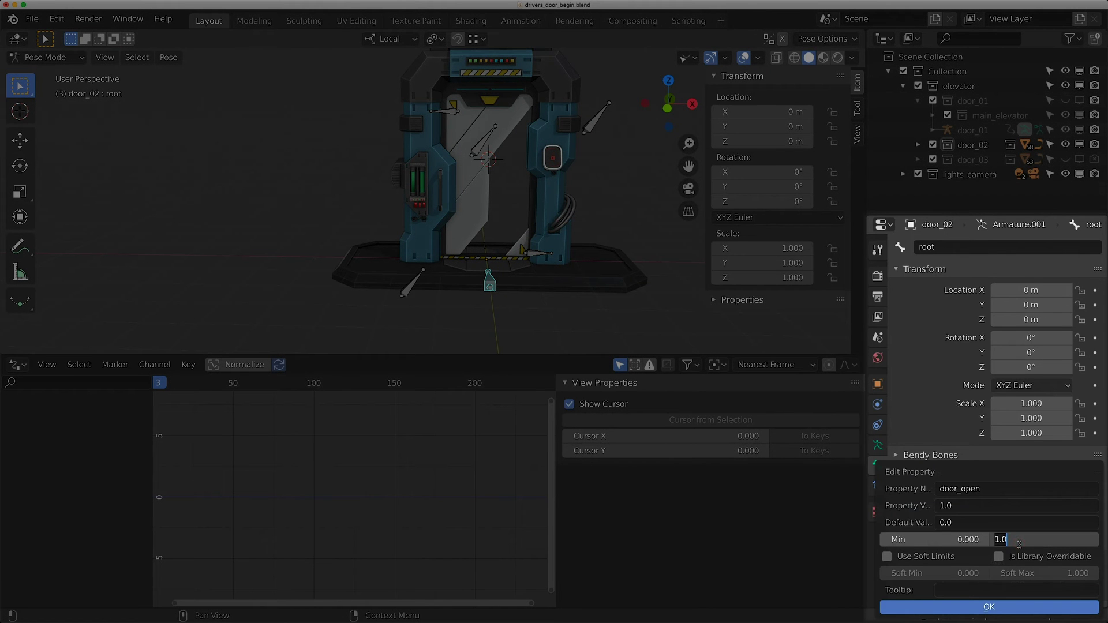
key(Return)
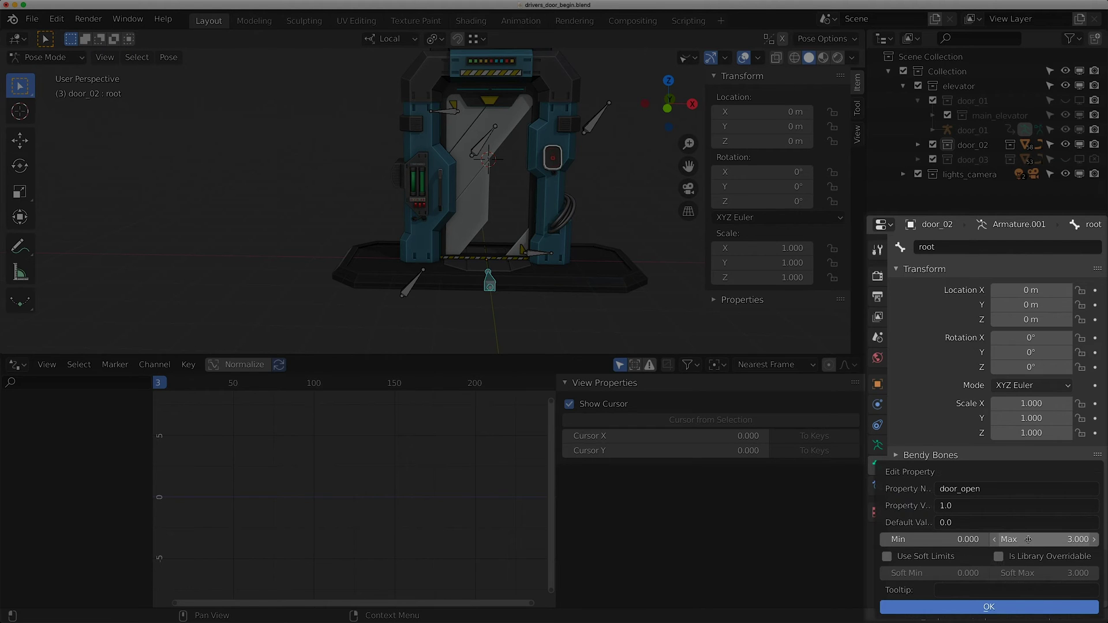
click(989, 607)
drag(1007, 585, 952, 585)
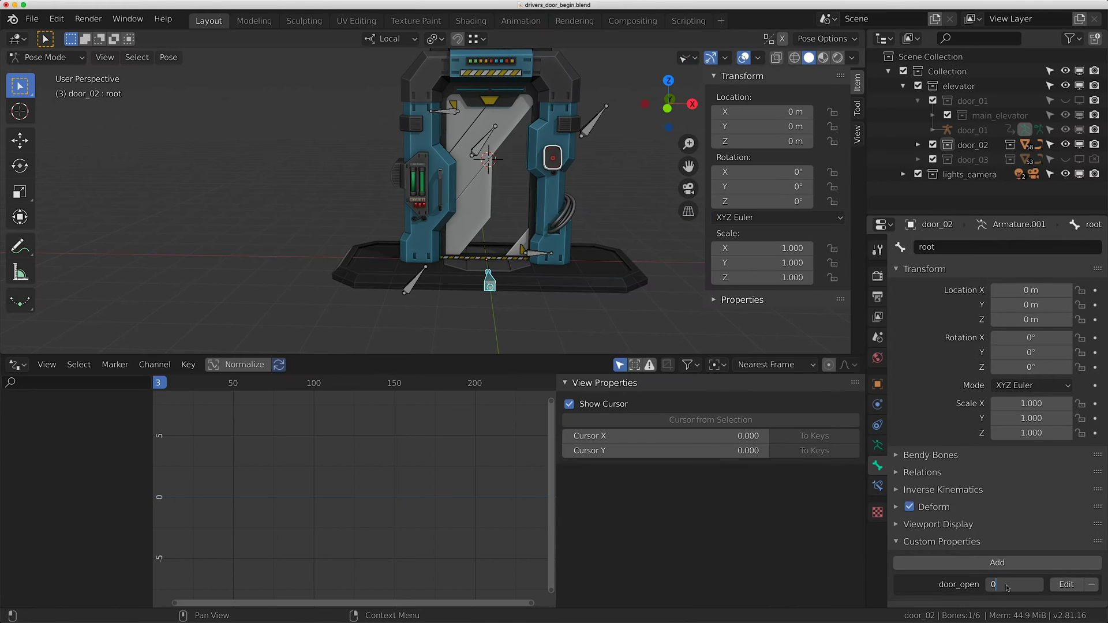
- Paste the copied driver onto the door_04 bone's Y location
click(488, 138)
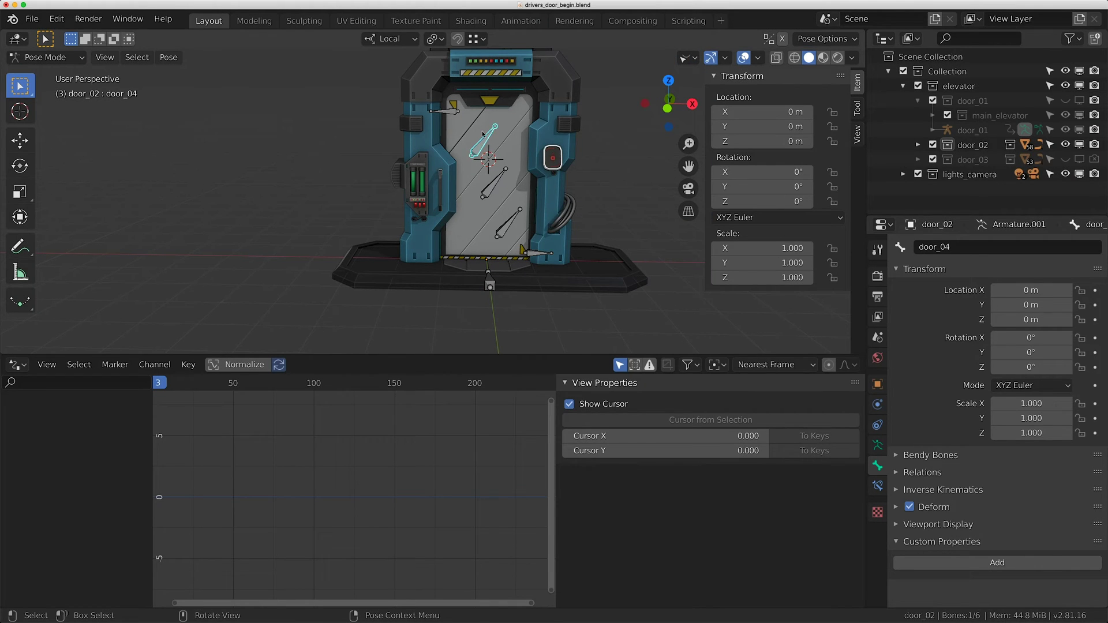
right_click(756, 127)
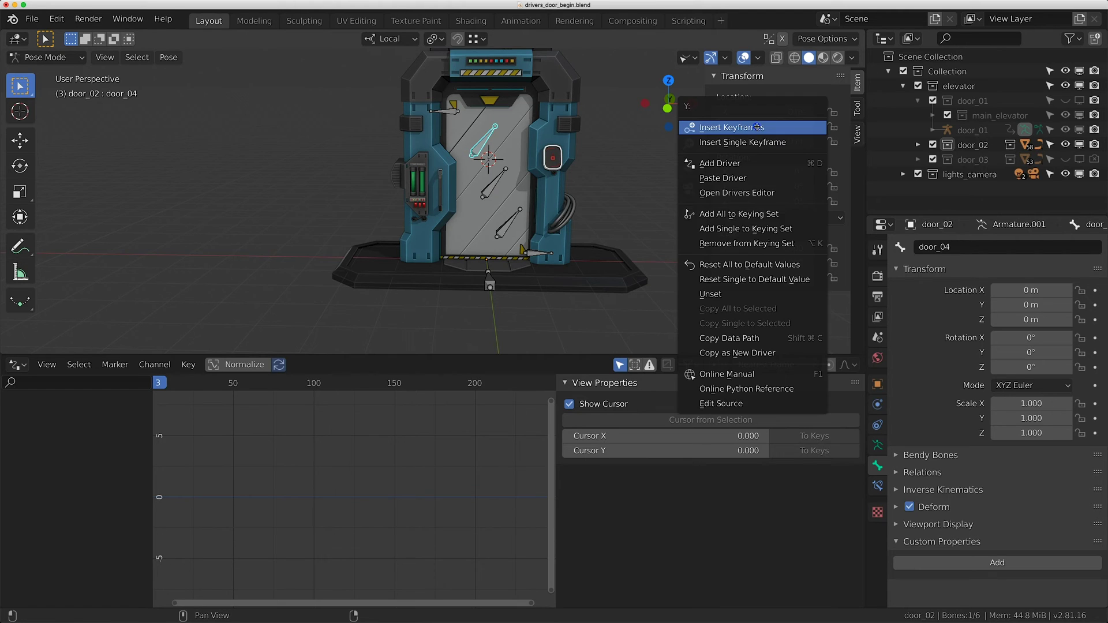
click(733, 179)
middle_drag(510, 232, 486, 297)
- Paste the copied driver onto the Y location of the door_01 and door_05 bones
click(495, 247)
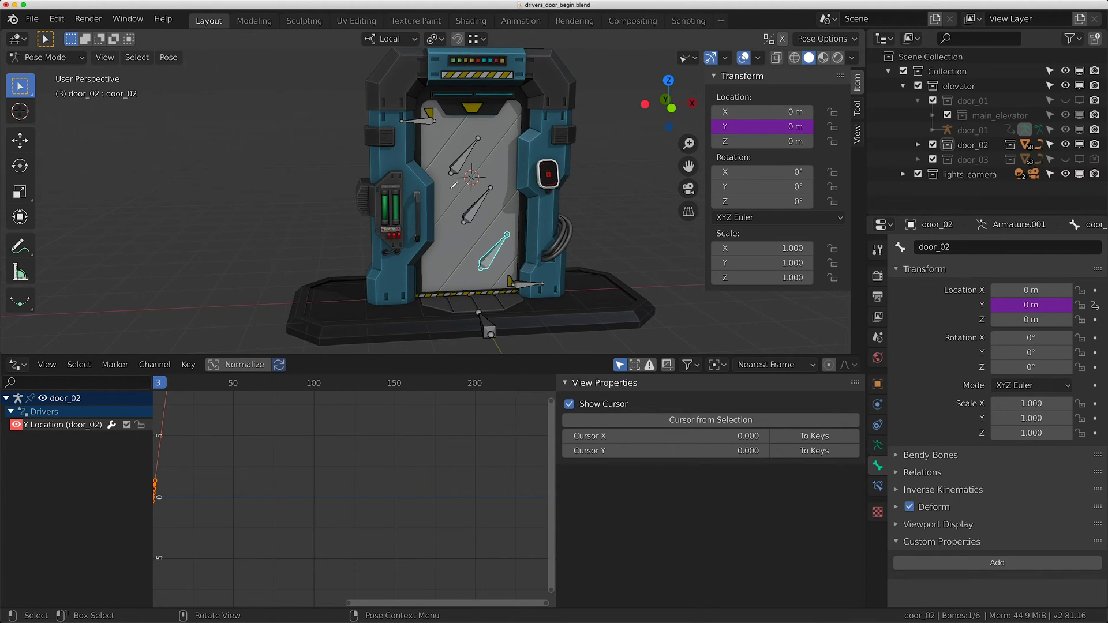
click(526, 286)
mouse_move(743, 127)
mouse_down()
mouse_move(779, 127)
mouse_move(743, 127)
mouse_up()
right_click(766, 127)
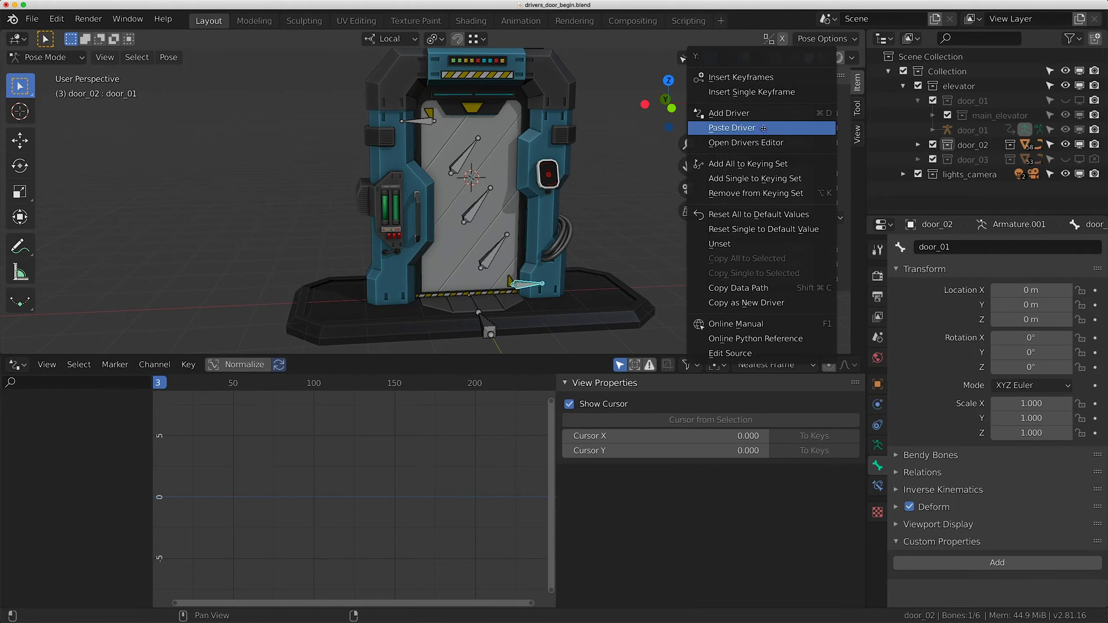
click(766, 127)
click(426, 126)
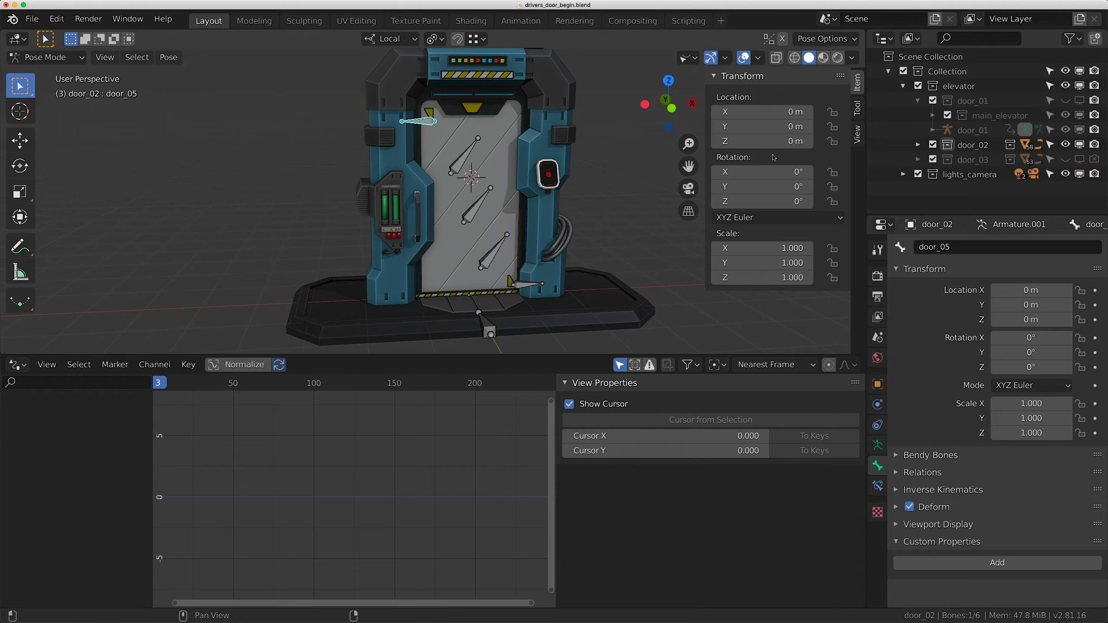
right_click(764, 127)
click(765, 126)
- Test the root bone's door_open property and check the door_01 bone's driven Y location
middle_drag(476, 237, 506, 225)
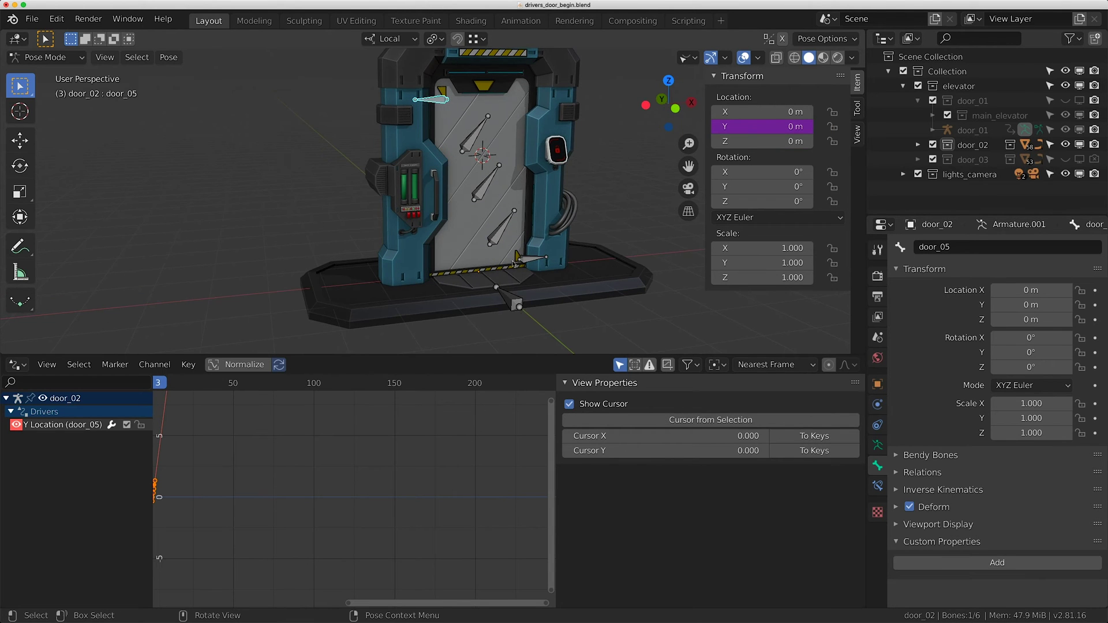
click(516, 306)
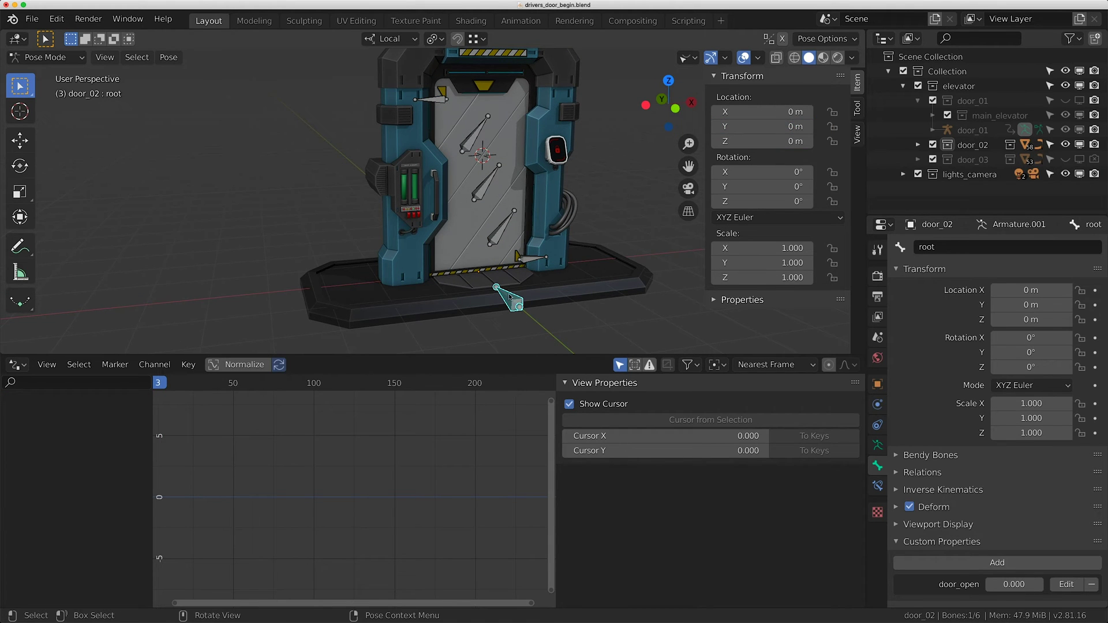
mouse_move(1014, 584)
mouse_down()
mouse_move(1056, 583)
mouse_move(1014, 584)
mouse_up()
click(532, 259)
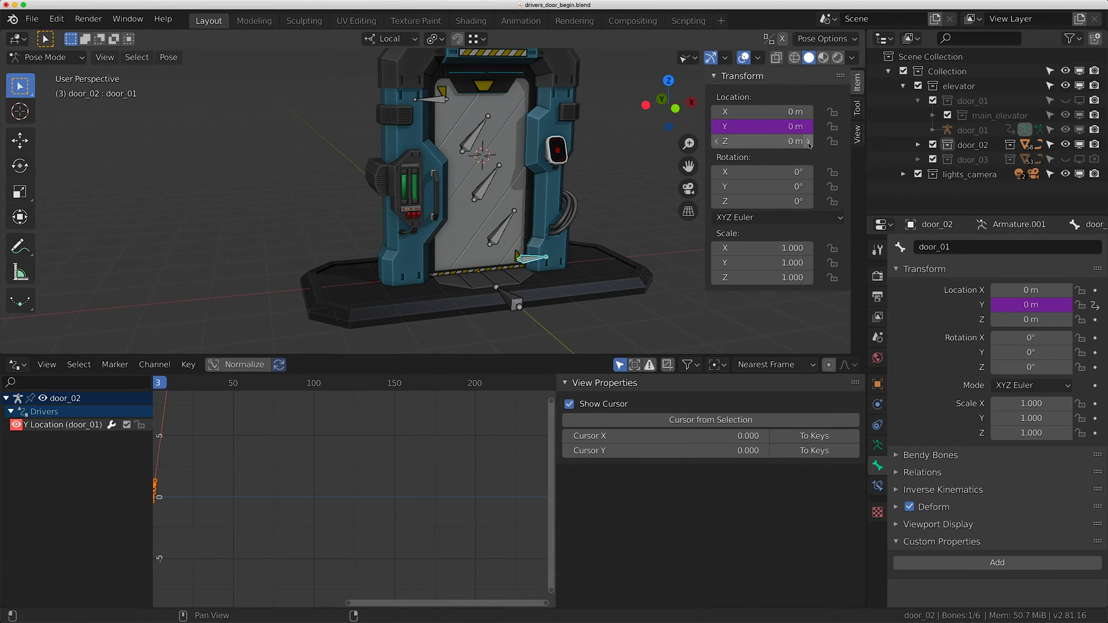
drag(790, 111, 813, 111)
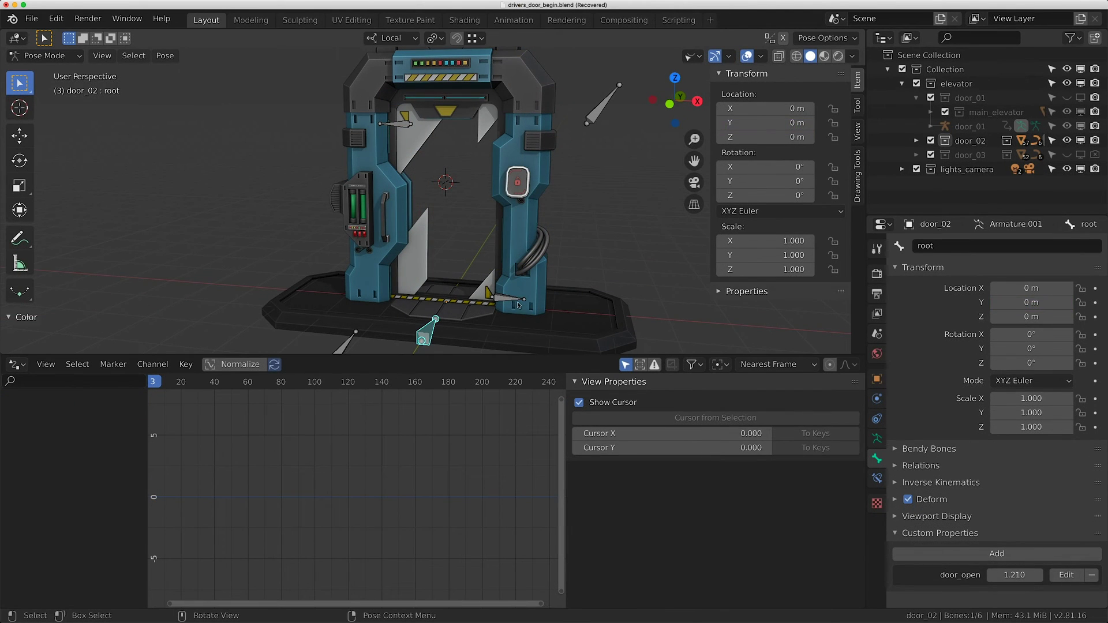
- Edit the door_01 bone's Y location driver and set its variable's target object to door_02
click(511, 303)
right_click(780, 121)
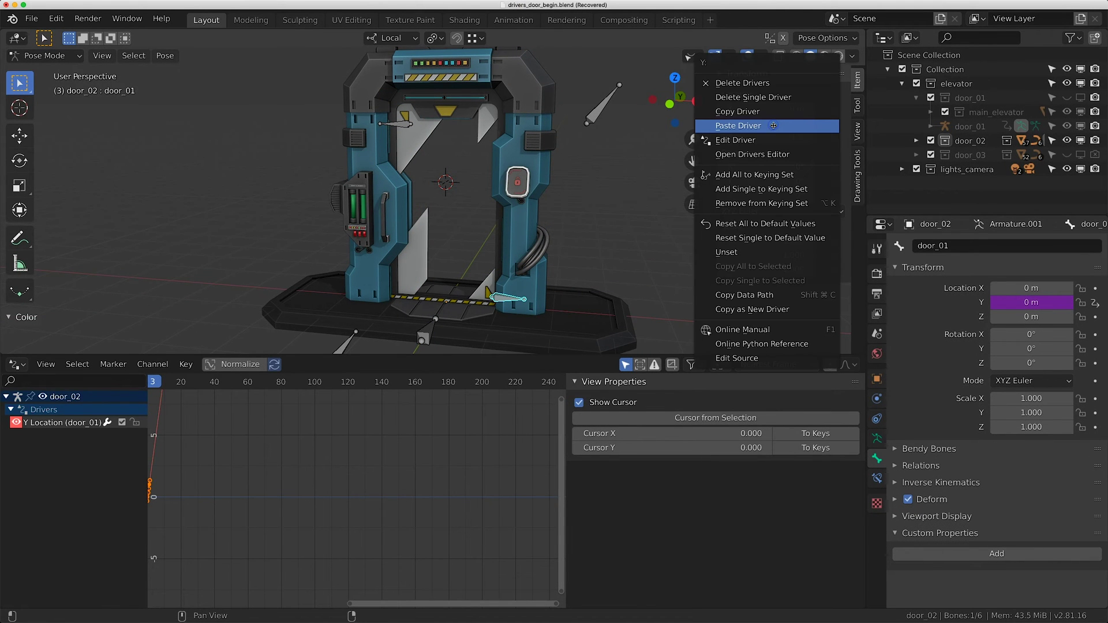
click(756, 141)
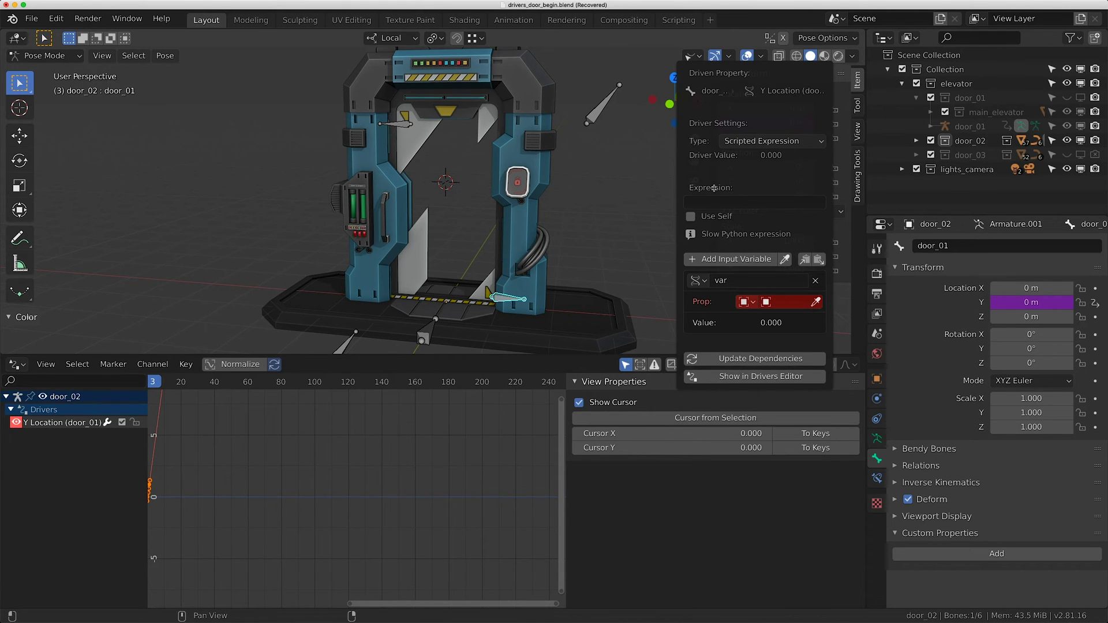
click(779, 302)
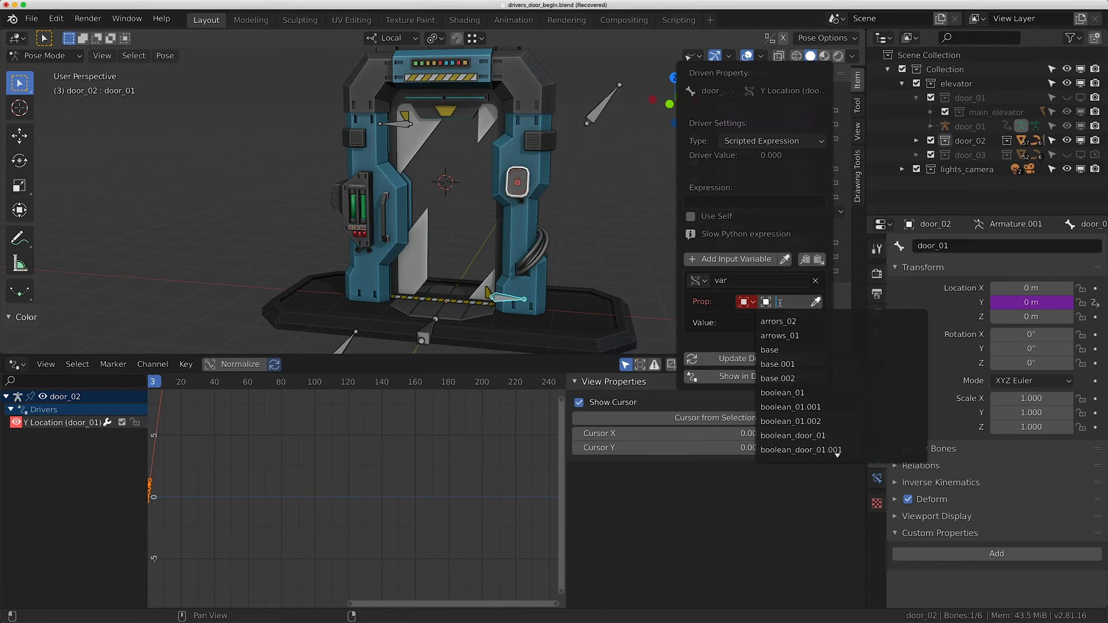
text(door_02)
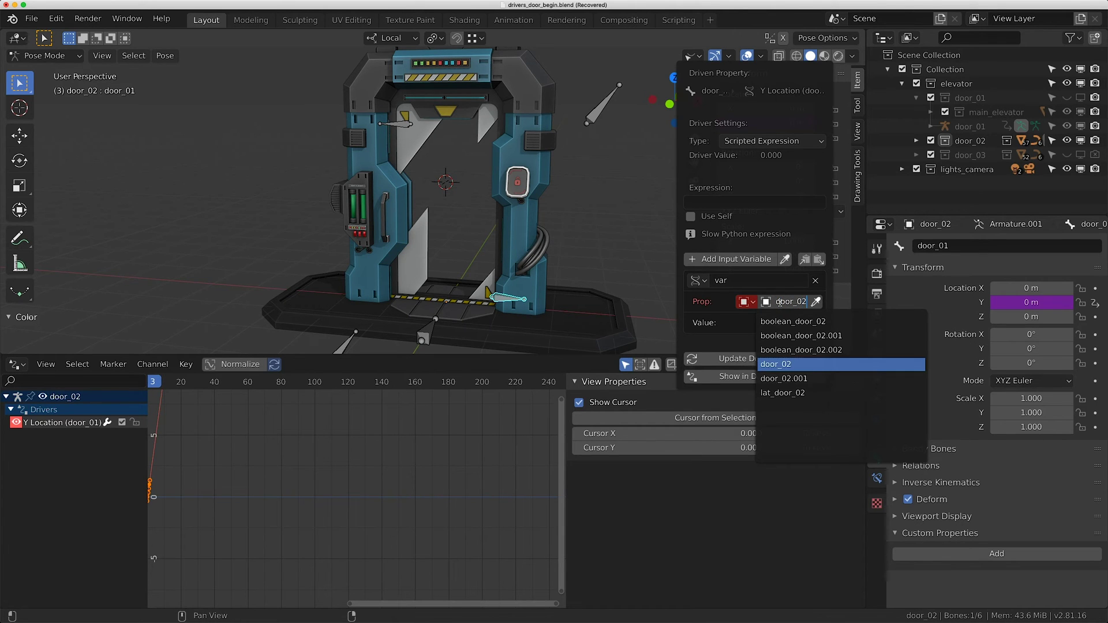
click(784, 363)
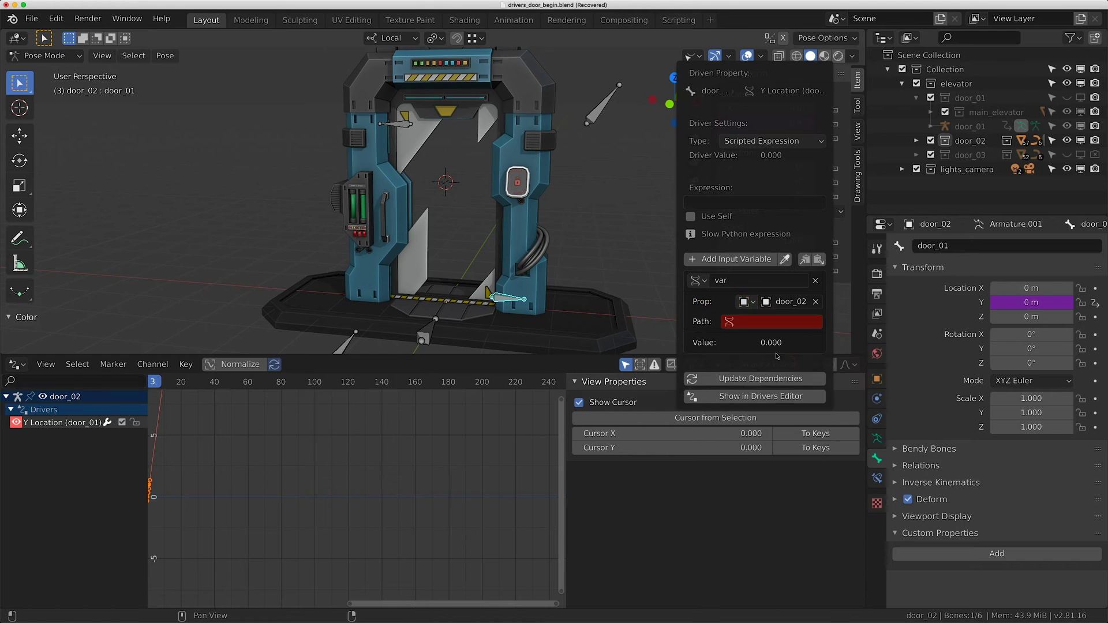
- Copy the data path of the root bone's door_open property into the variable path of door_01's Y location driver
click(425, 339)
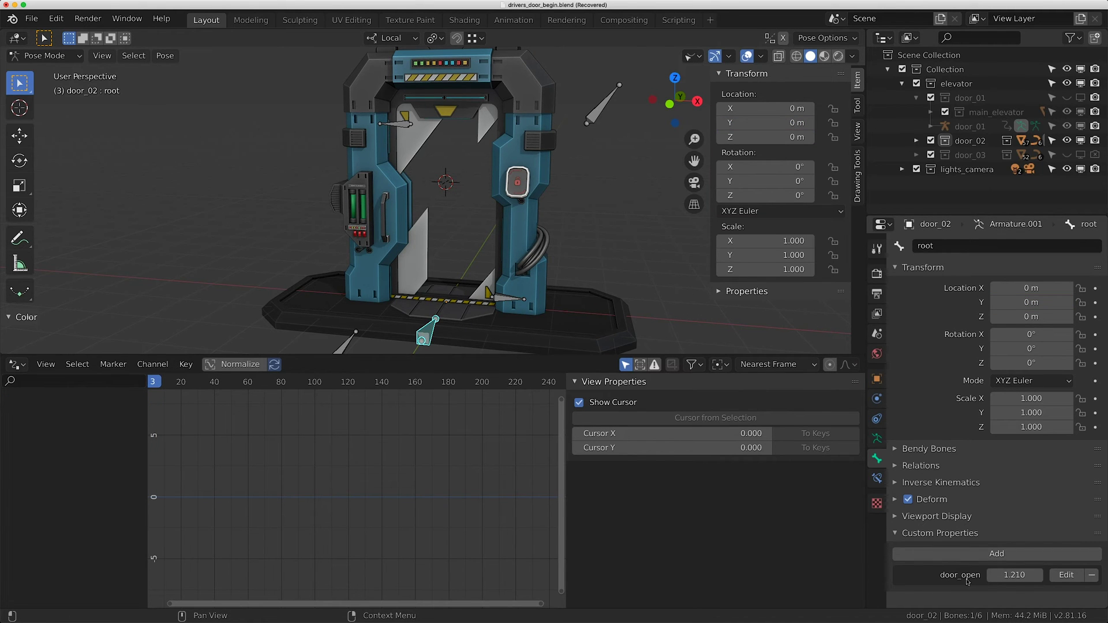
right_click(1014, 575)
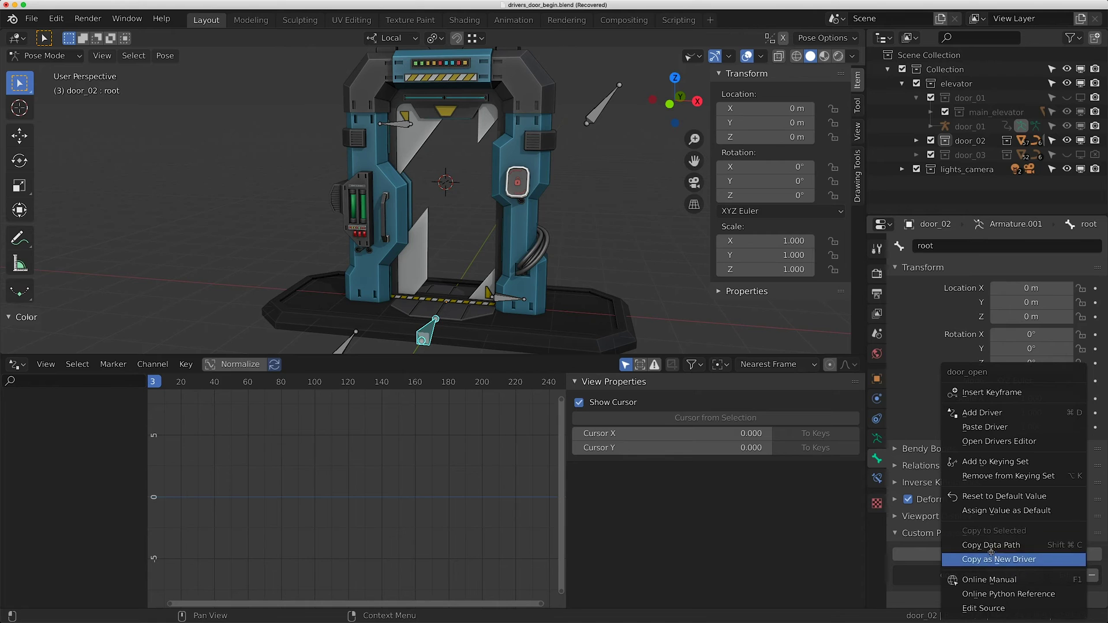
click(991, 552)
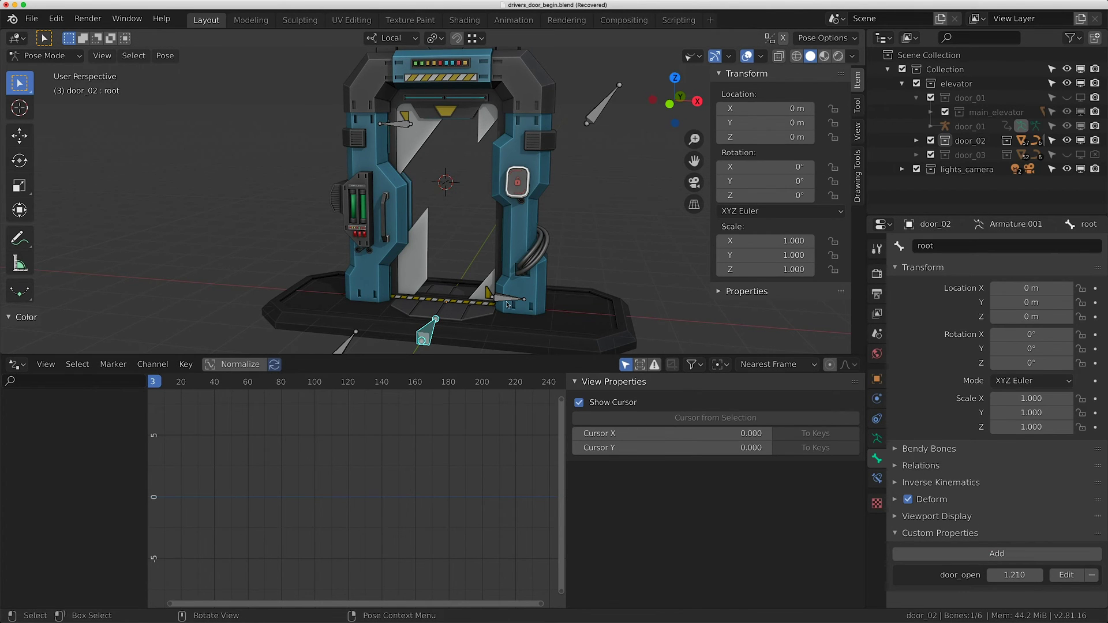
click(504, 299)
right_click(741, 123)
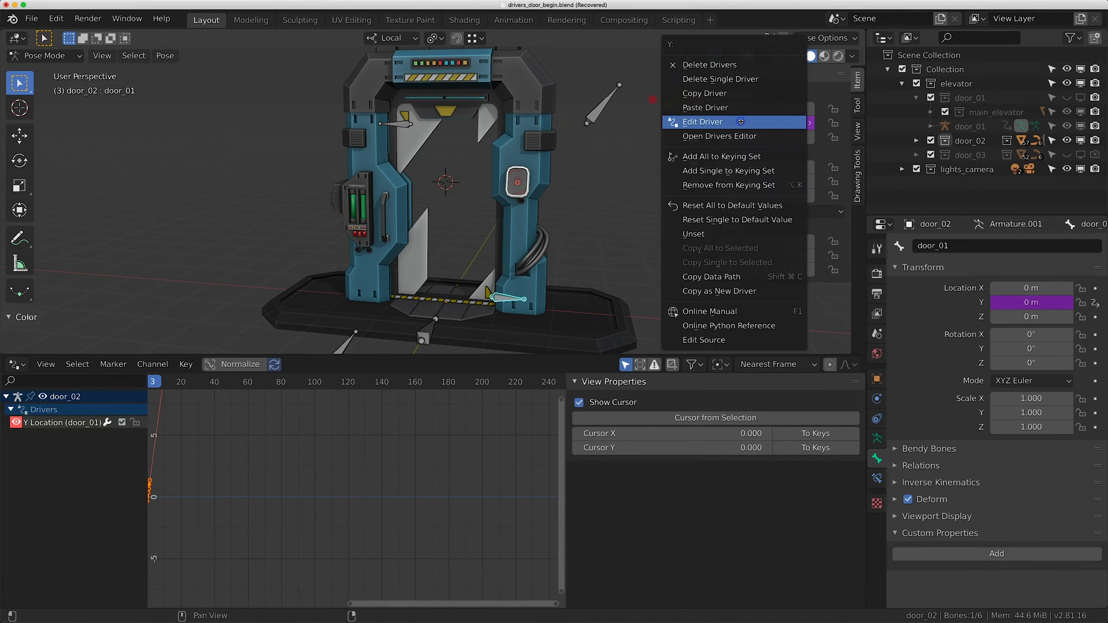
click(714, 122)
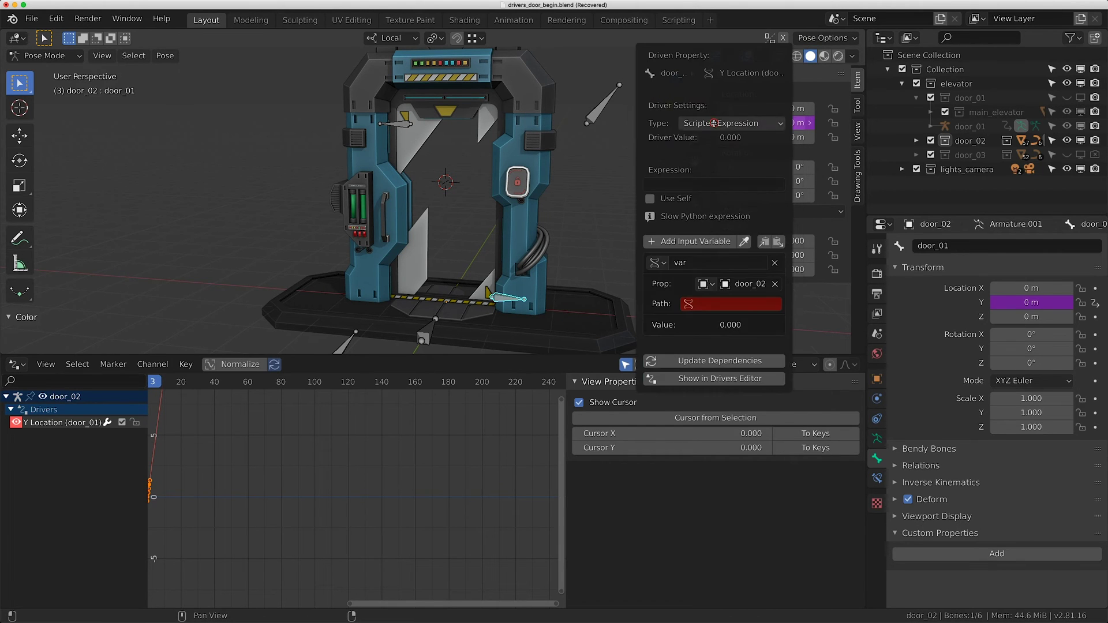
click(729, 304)
key(ctrl+v)
key(Return)
- Set the expression of the door_01 bone's Y location driver to var*3
click(700, 186)
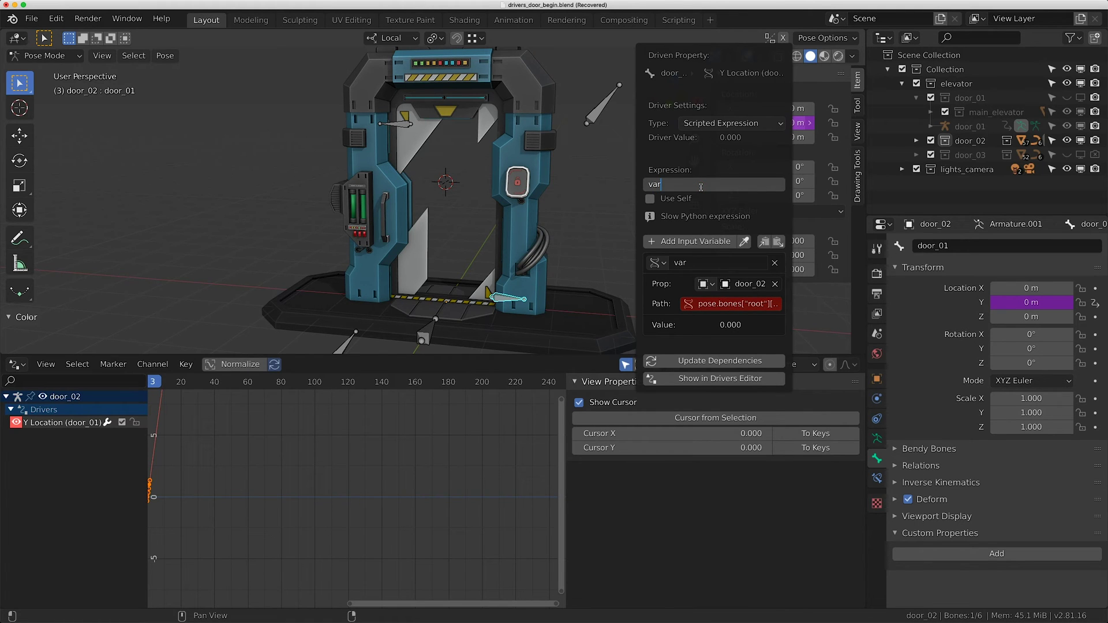
text(var*3)
key(Return)
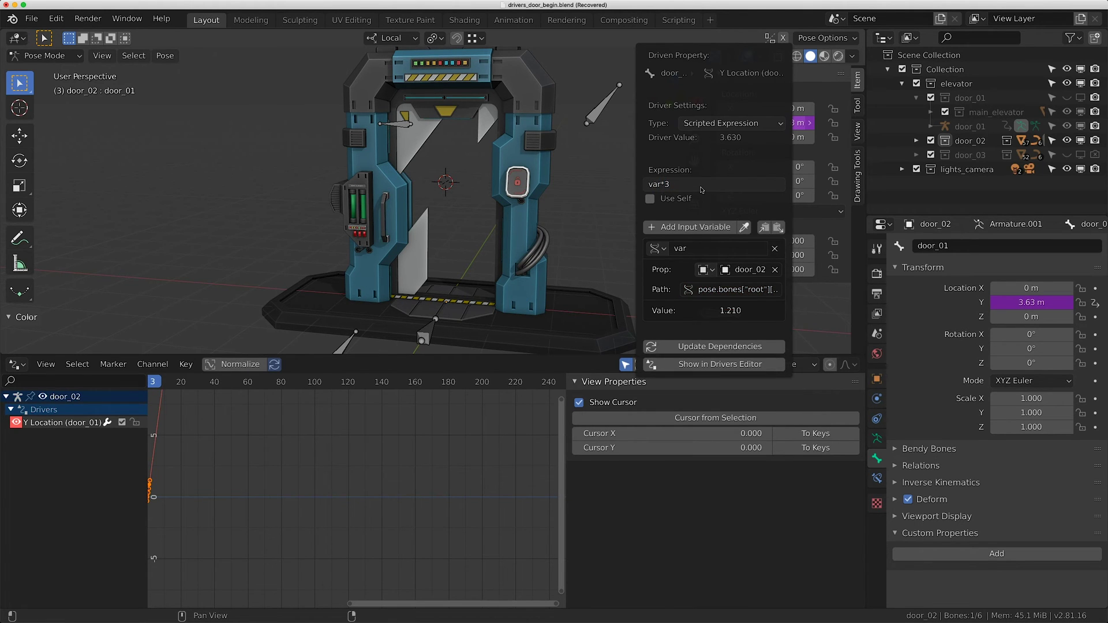
- Copy the door_01 bone's Y location driver and paste it onto the door_05 bone's Y location
right_click(757, 123)
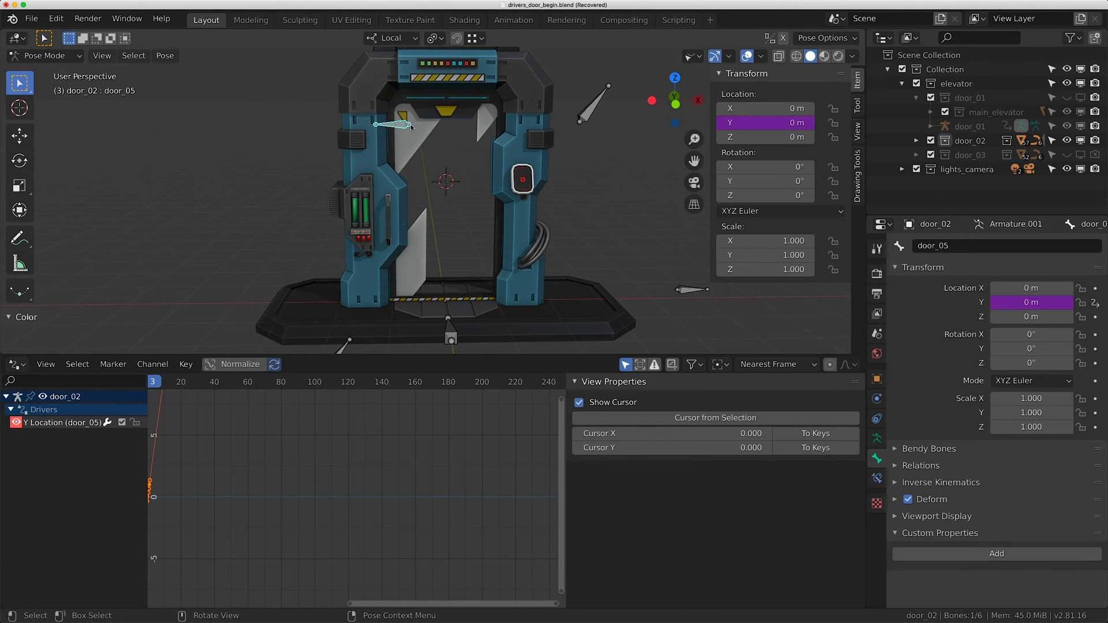
right_click(756, 123)
click(755, 141)
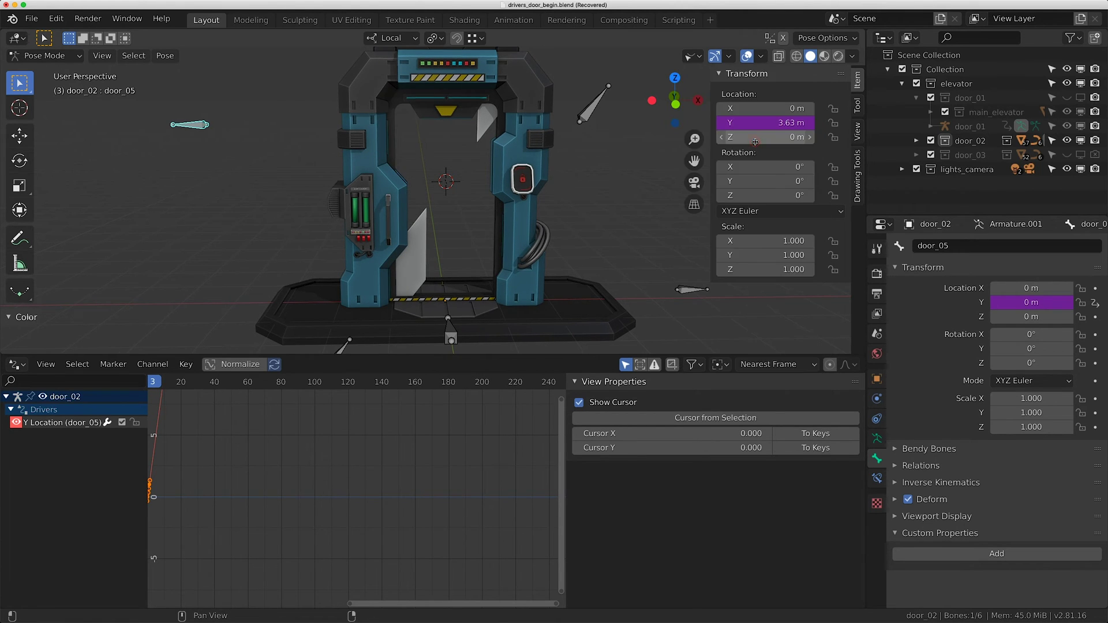
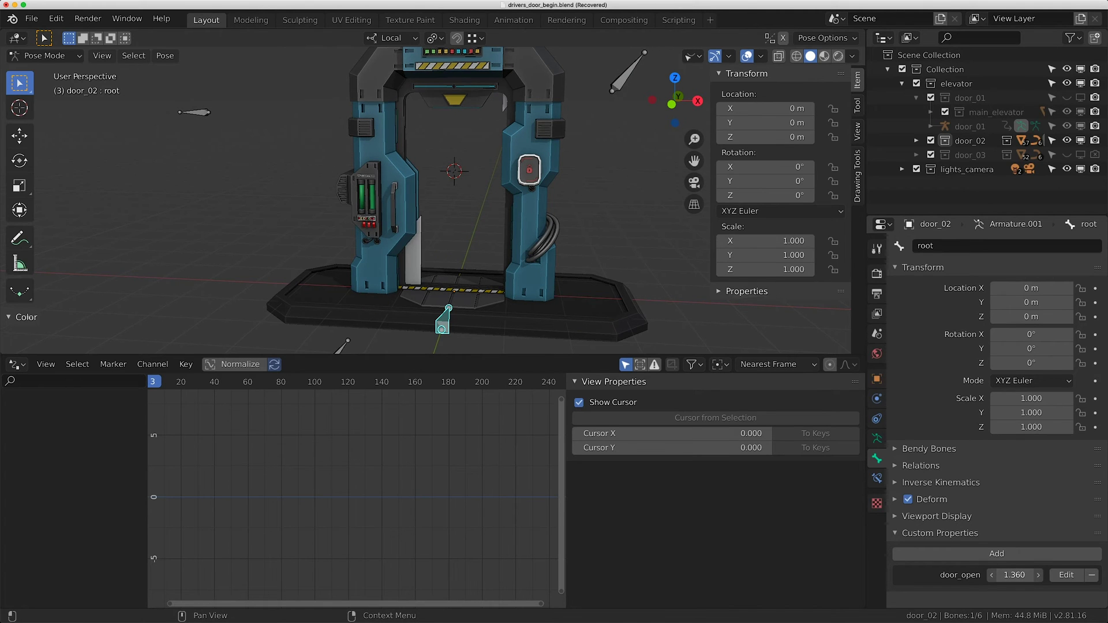
- Test the door_02 armature's root door_open property at 1.5 and return it to 0
click(1010, 576)
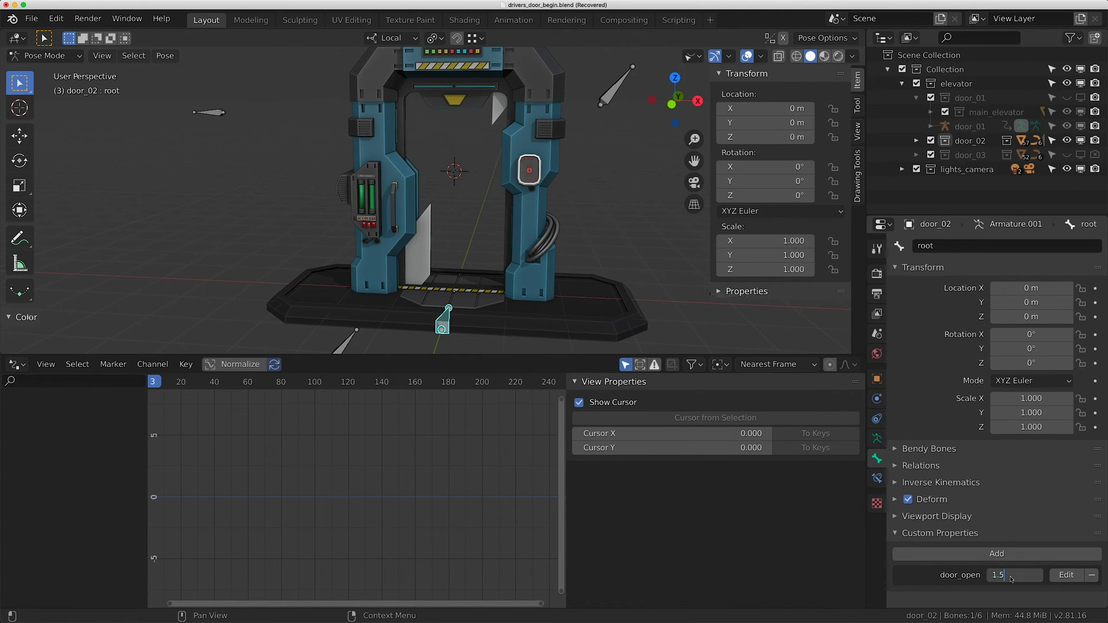
key(Return)
click(1014, 574)
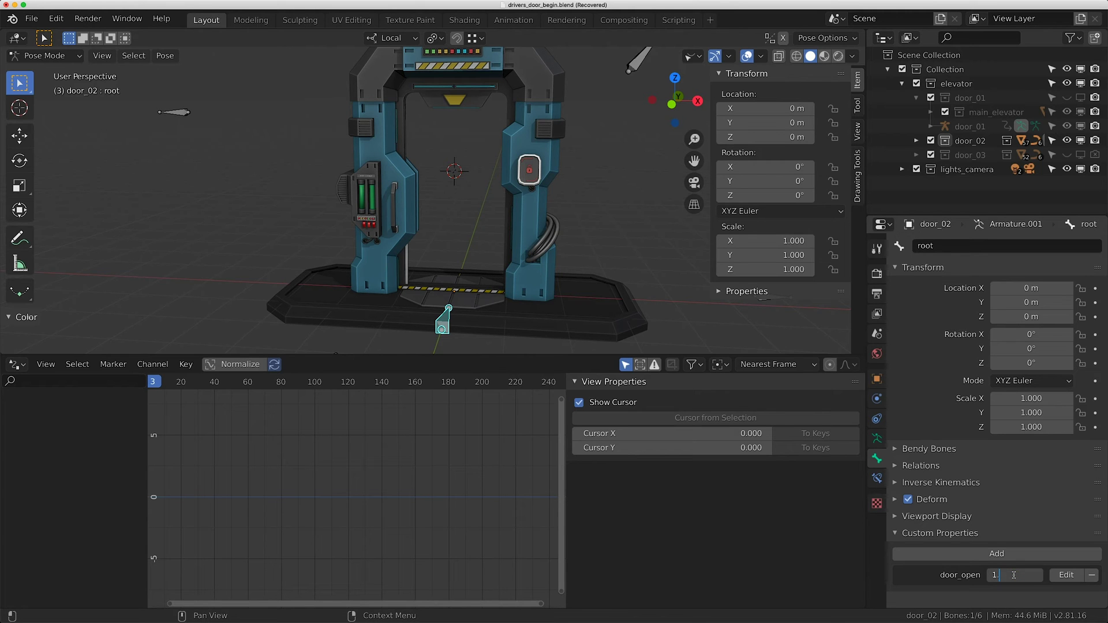
key(Return)
- Set the expression of the door_01 bone's Y location driver to (var-1.3)*3
middle_drag(534, 256, 499, 259)
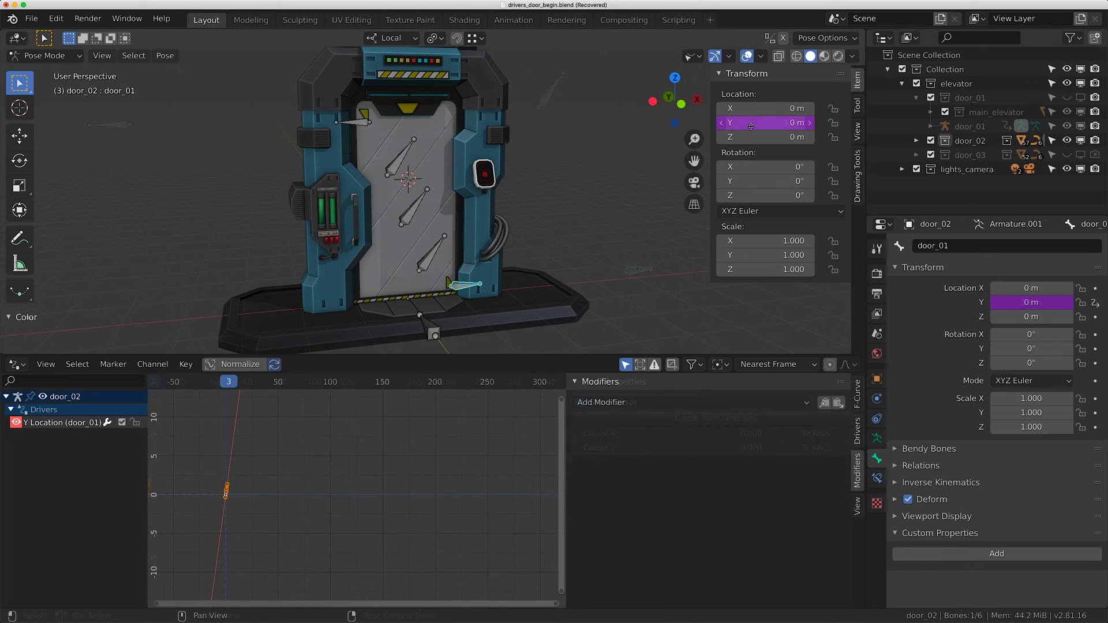
right_click(750, 126)
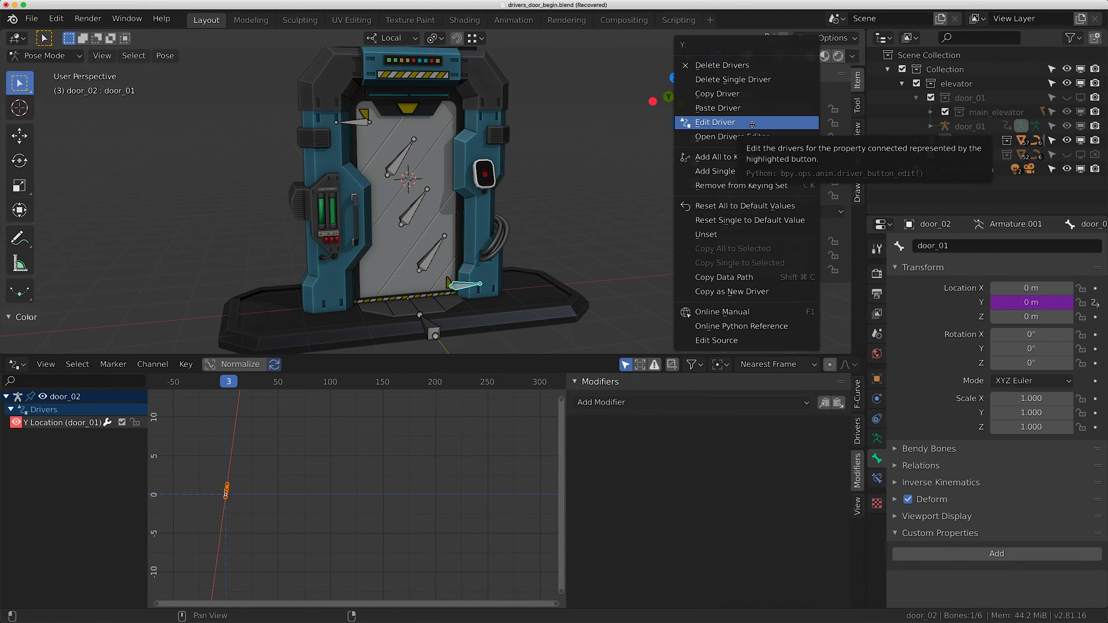
click(752, 123)
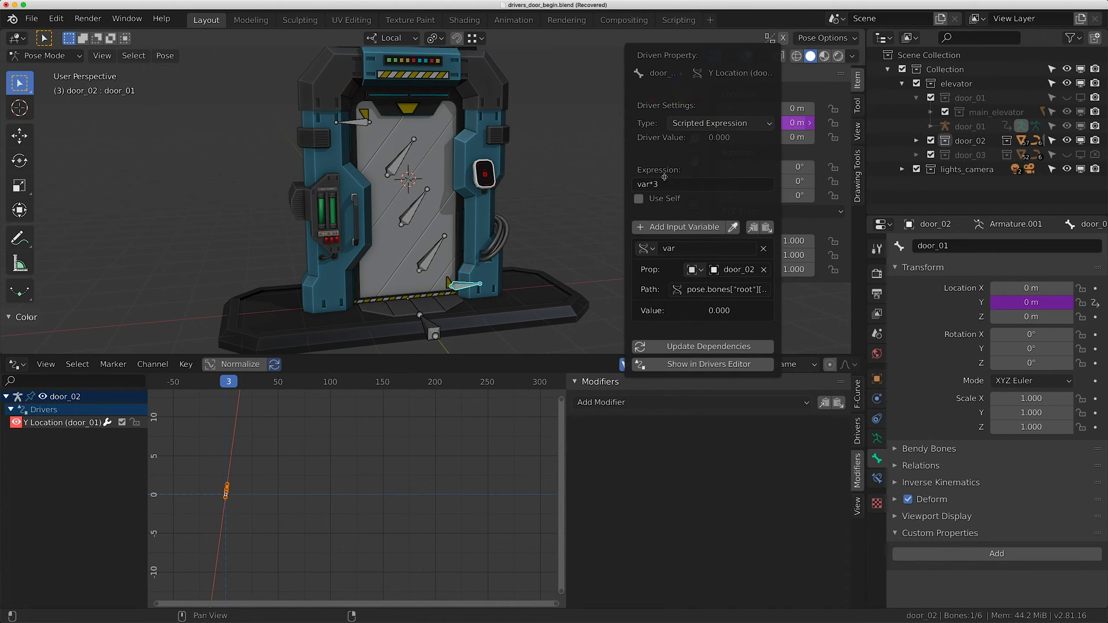
click(647, 184)
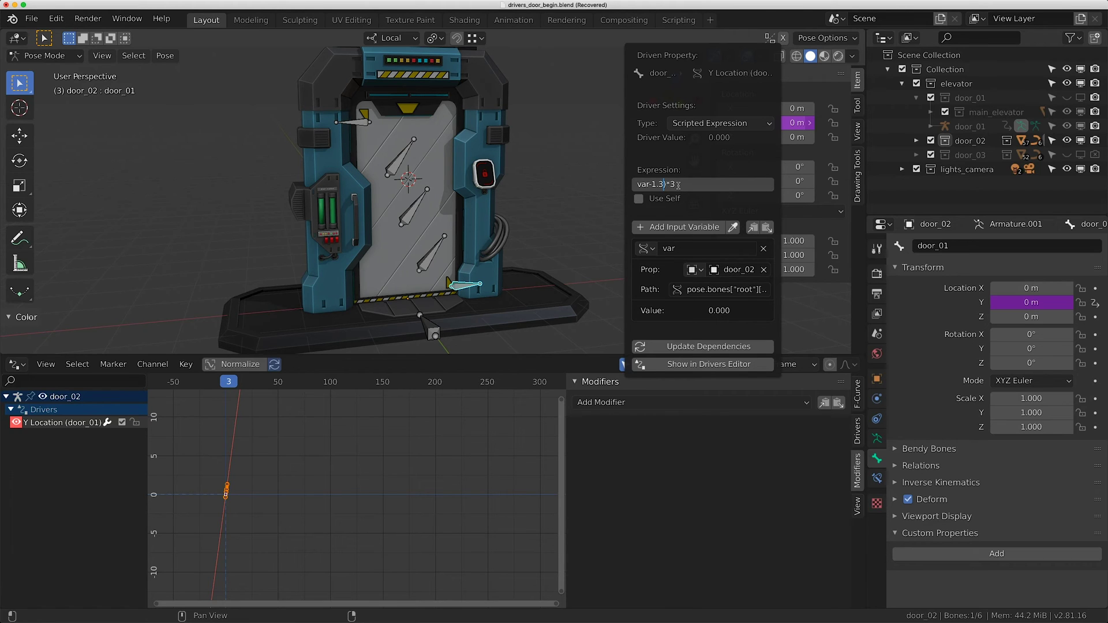
text(()
key(Return)
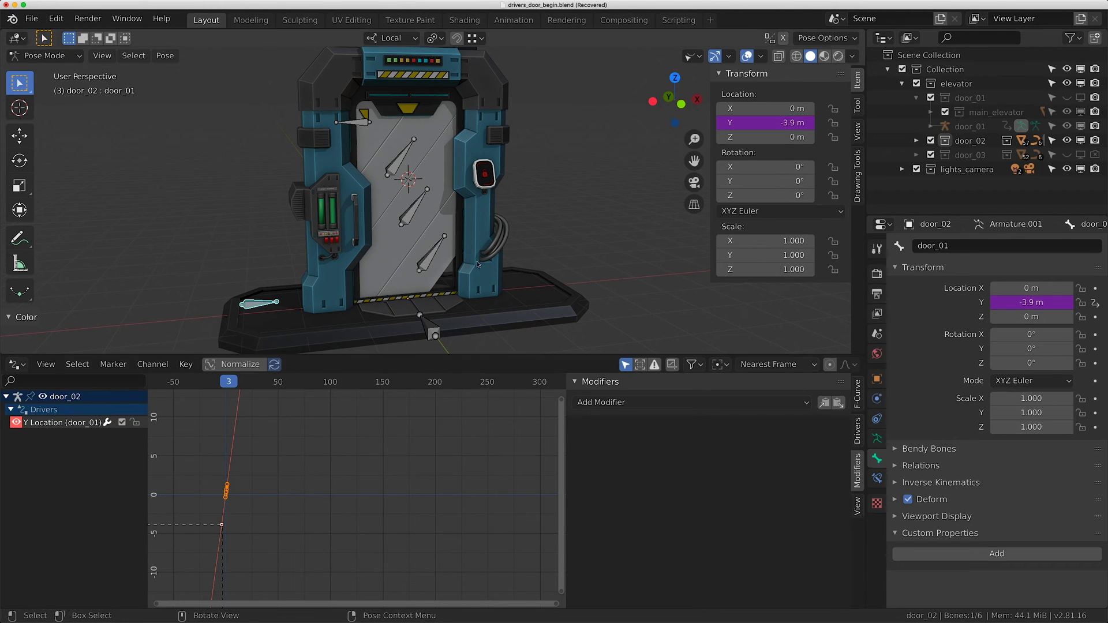
- Add a Limits modifier to the door_01 bone's Y location driver curve and enable Minimum X and Minimum Y at 0
middle_drag(269, 301, 286, 302)
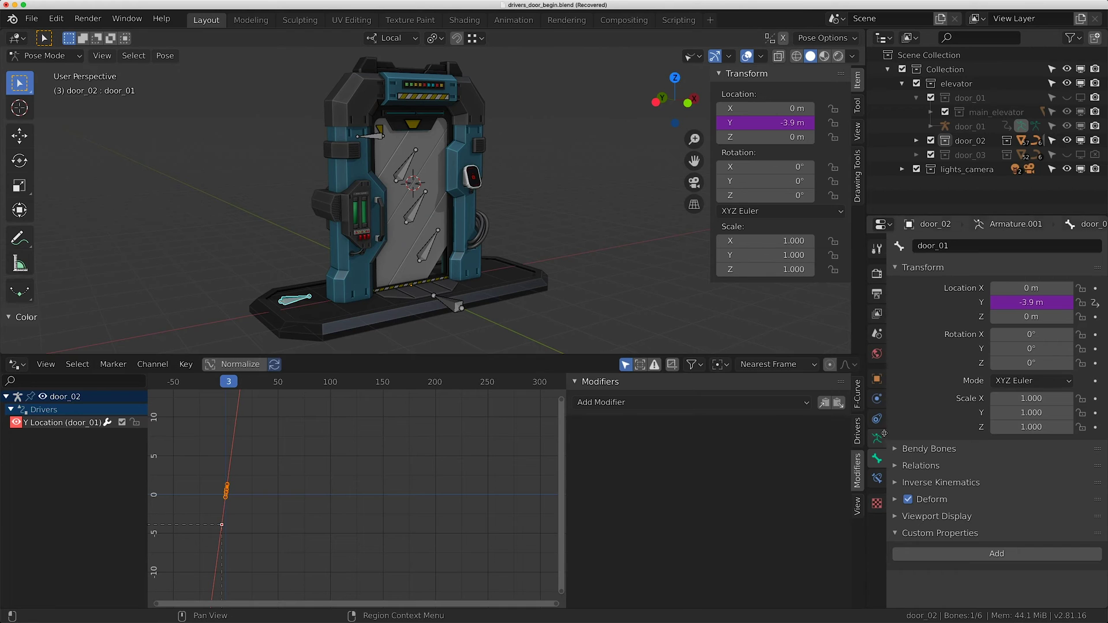
click(857, 430)
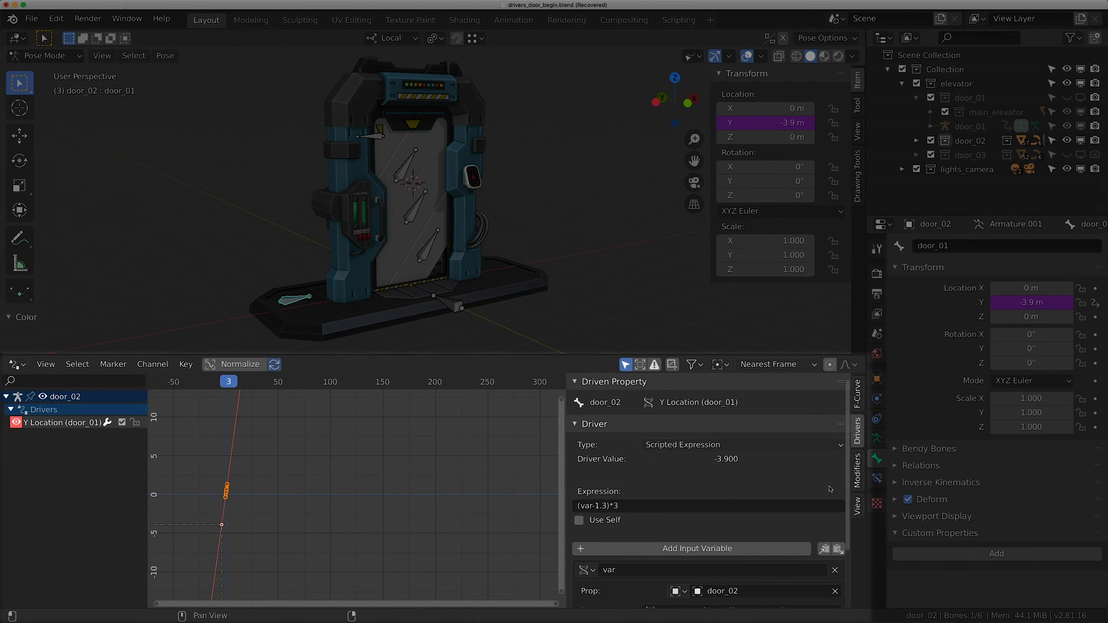
click(857, 470)
click(751, 403)
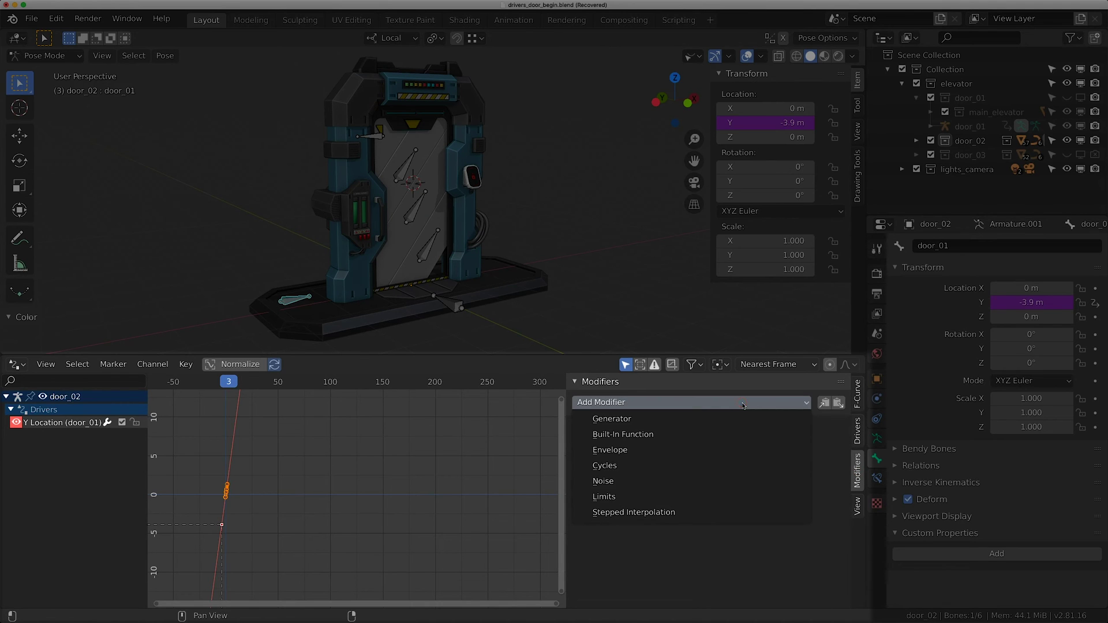
click(626, 500)
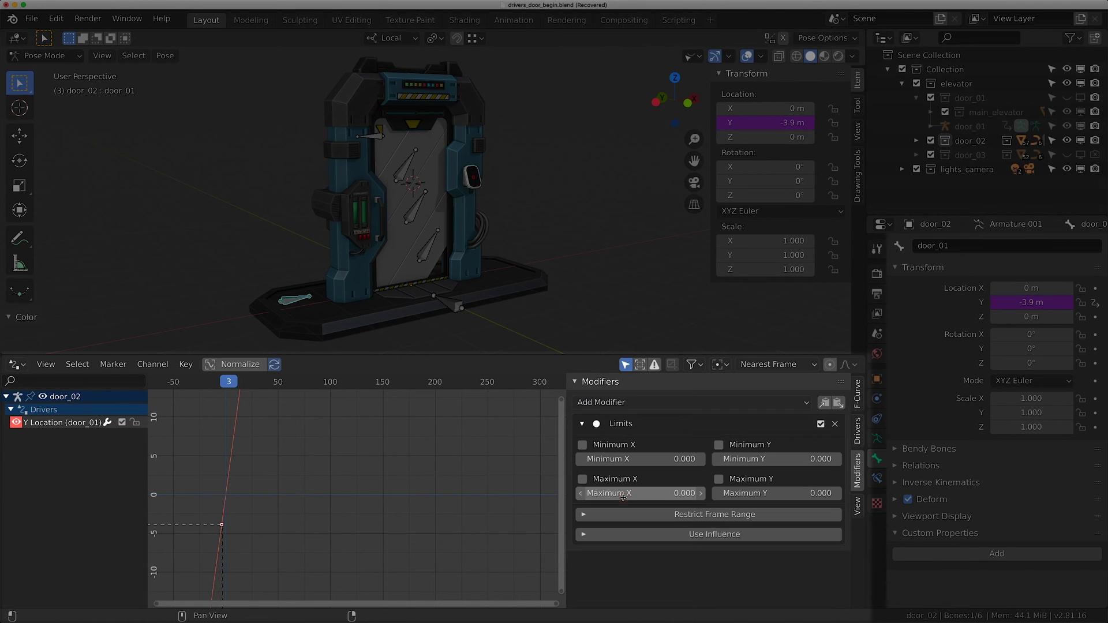
click(582, 445)
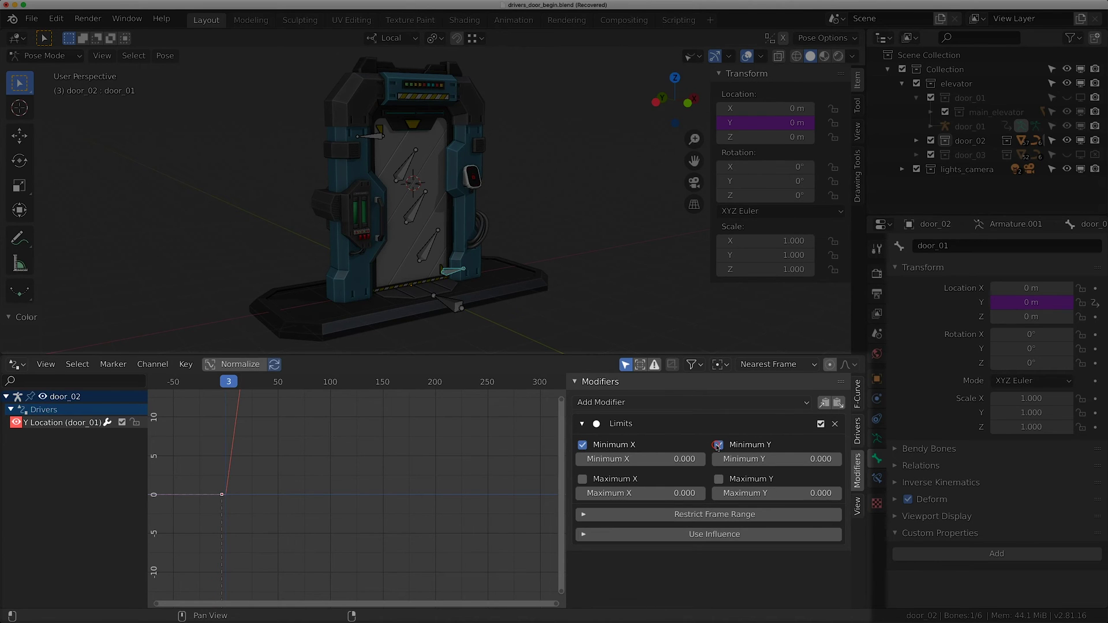
middle_drag(470, 288, 433, 287)
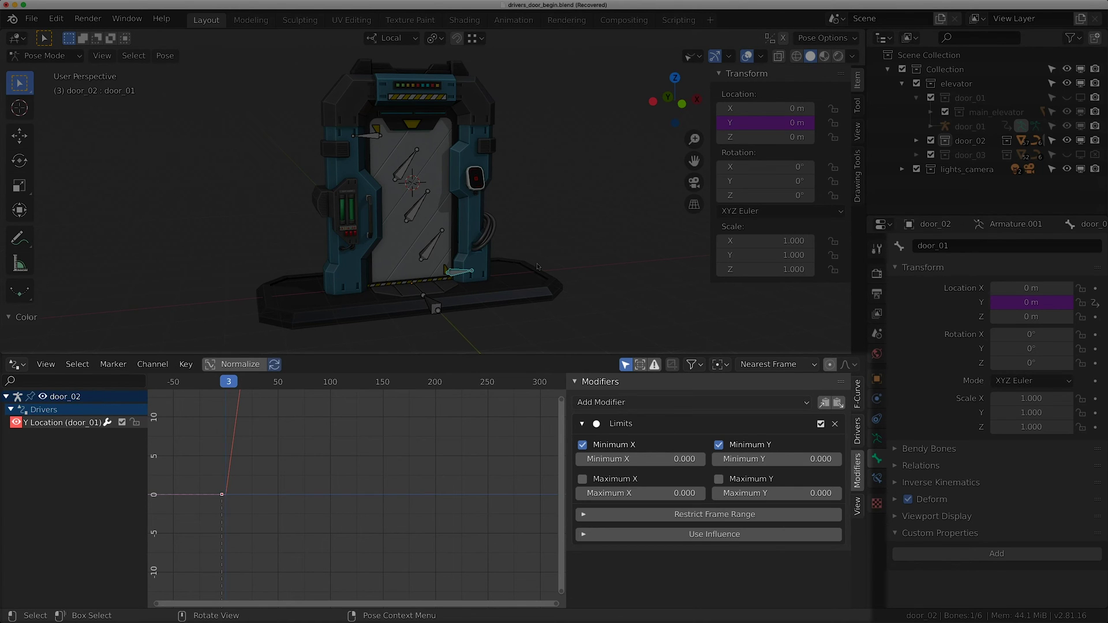
- Review the driver settings and test the root bone's door_open property at about 0.1
click(858, 430)
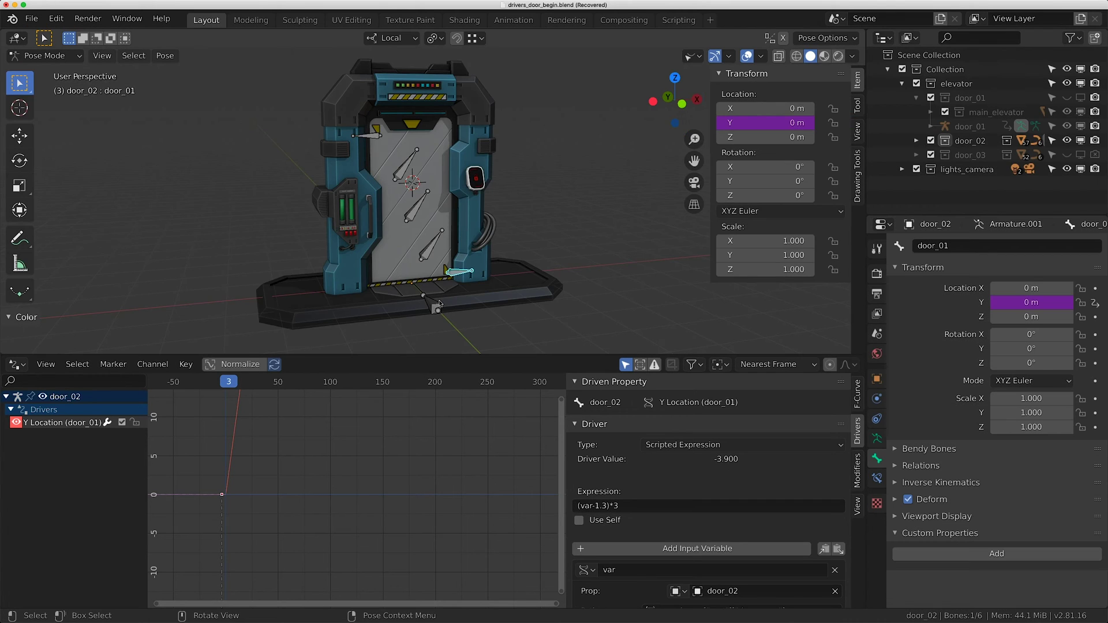
click(433, 304)
mouse_move(1014, 575)
mouse_down()
mouse_move(1077, 575)
mouse_move(1019, 575)
mouse_up()
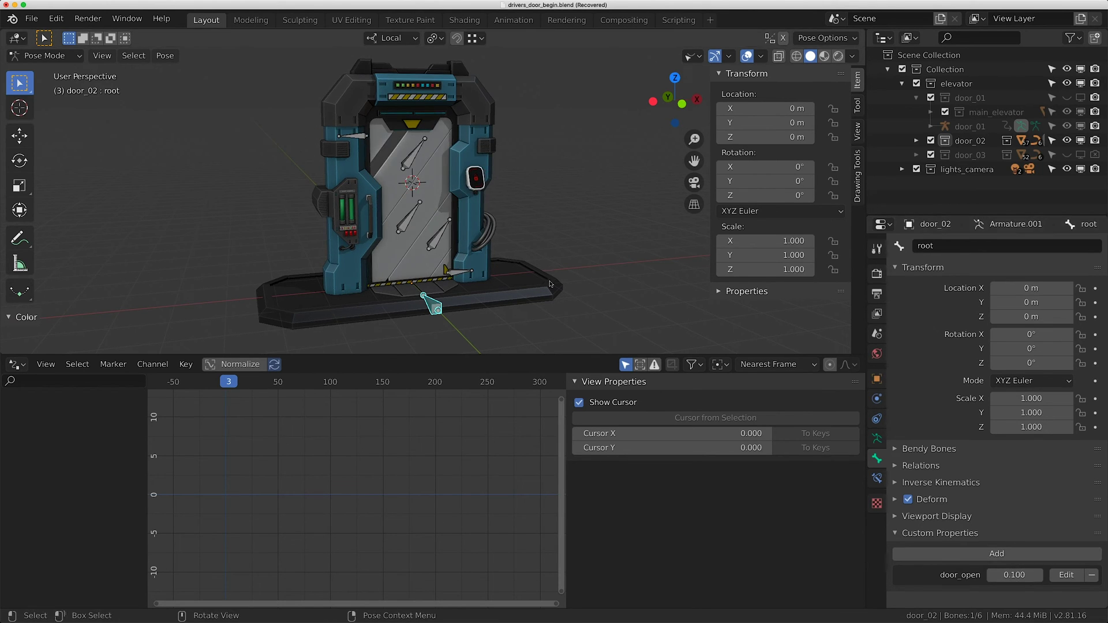
- Copy the limited Y location driver from the door_01 bone and paste it over the door_05 bone's Y location driver
click(455, 274)
right_click(756, 123)
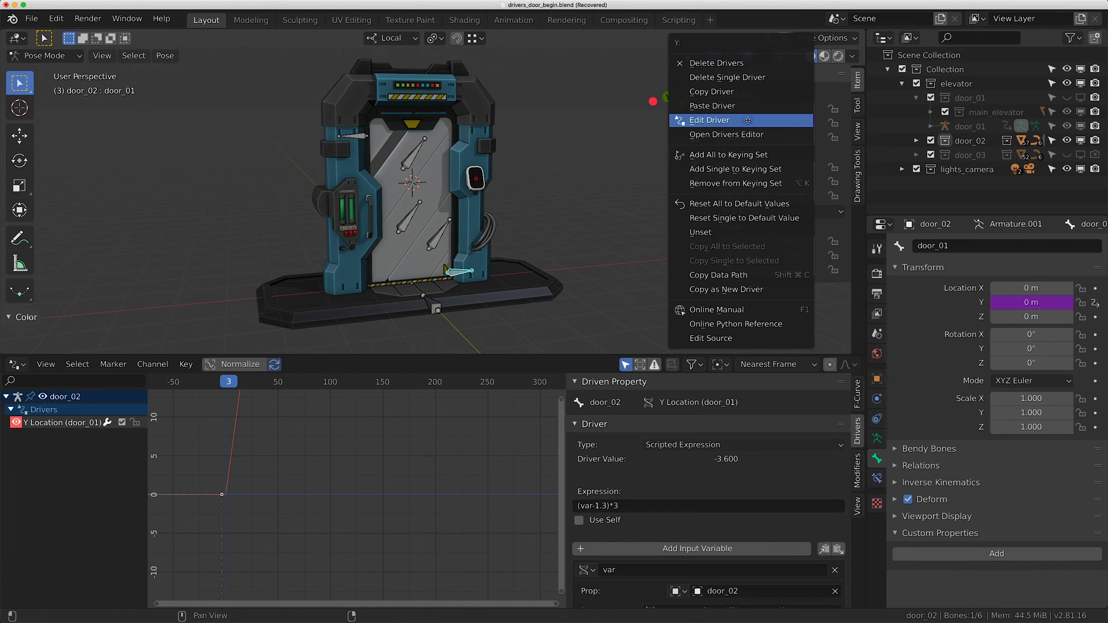
click(738, 97)
click(353, 136)
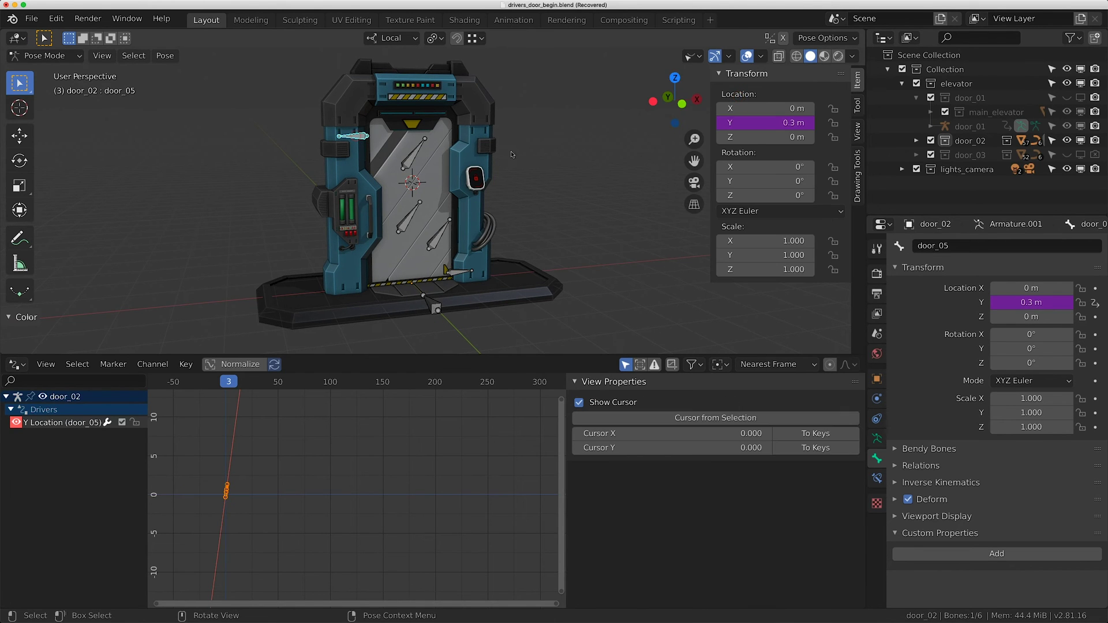
right_click(779, 123)
click(781, 128)
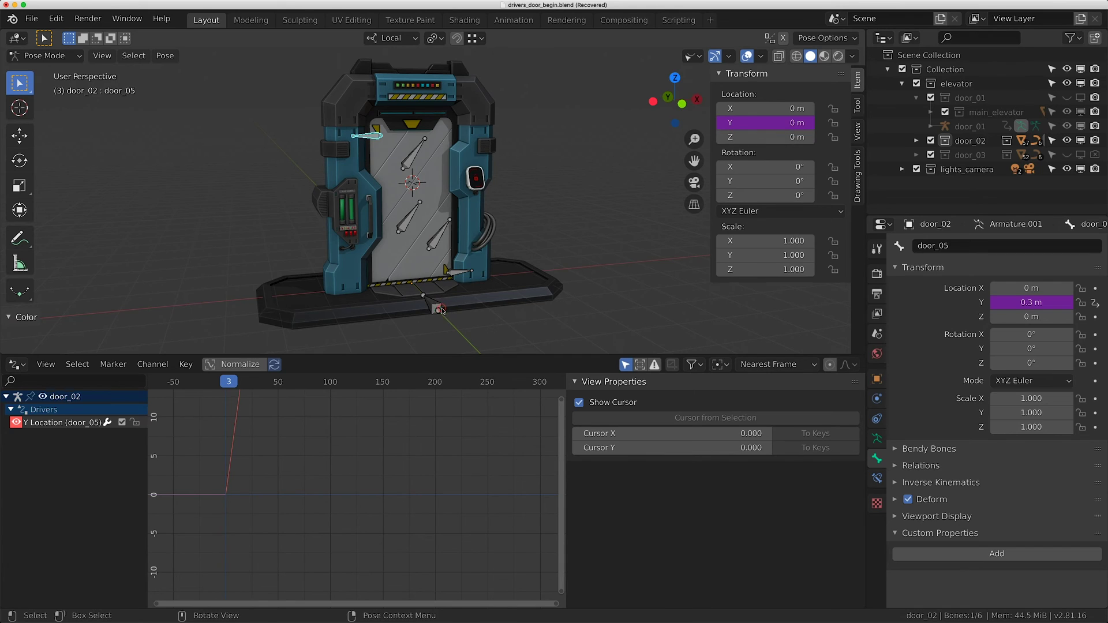
- Test the door_02 door's opening sequence by varying the root bone's door_open property, and reset the property to 0
click(438, 309)
middle_drag(494, 307, 462, 304)
scroll(462, 304, up, 1)
click(1037, 575)
mouse_move(1038, 579)
mouse_down()
mouse_move(1100, 579)
mouse_move(1042, 579)
mouse_up()
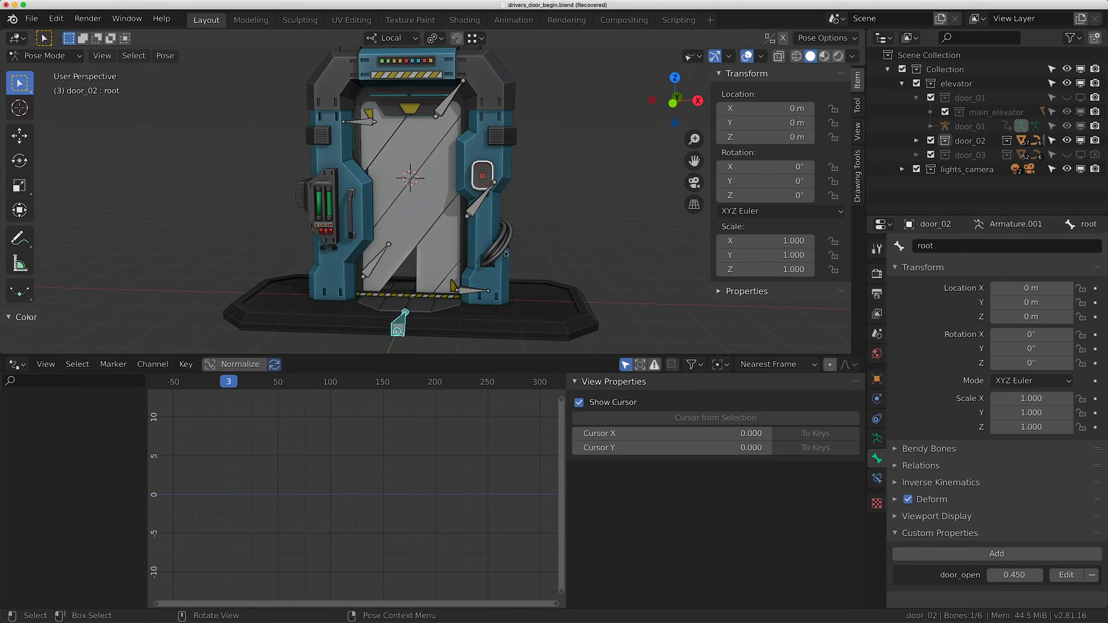
scroll(506, 254, down, 2)
click(1014, 575)
text(0)
key(Return)
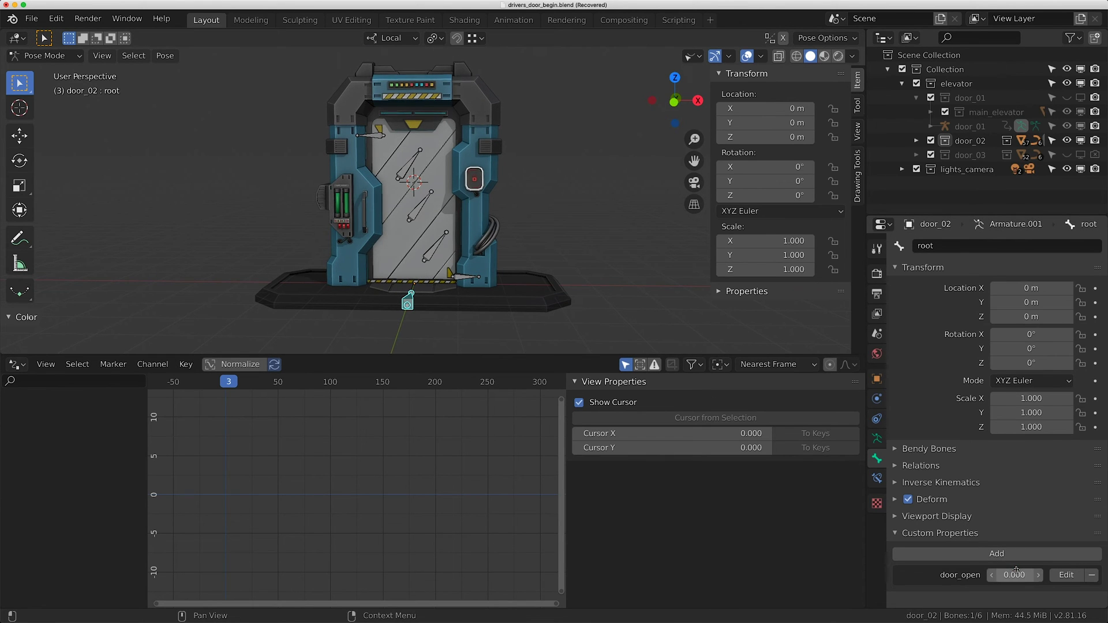
- Hide the door_02 collection, show the door_03 collection, and select the door_03 armature at the round central lock
click(1067, 140)
click(1066, 155)
click(970, 155)
shift+middle_drag(377, 244, 434, 234)
scroll(424, 234, up, 1)
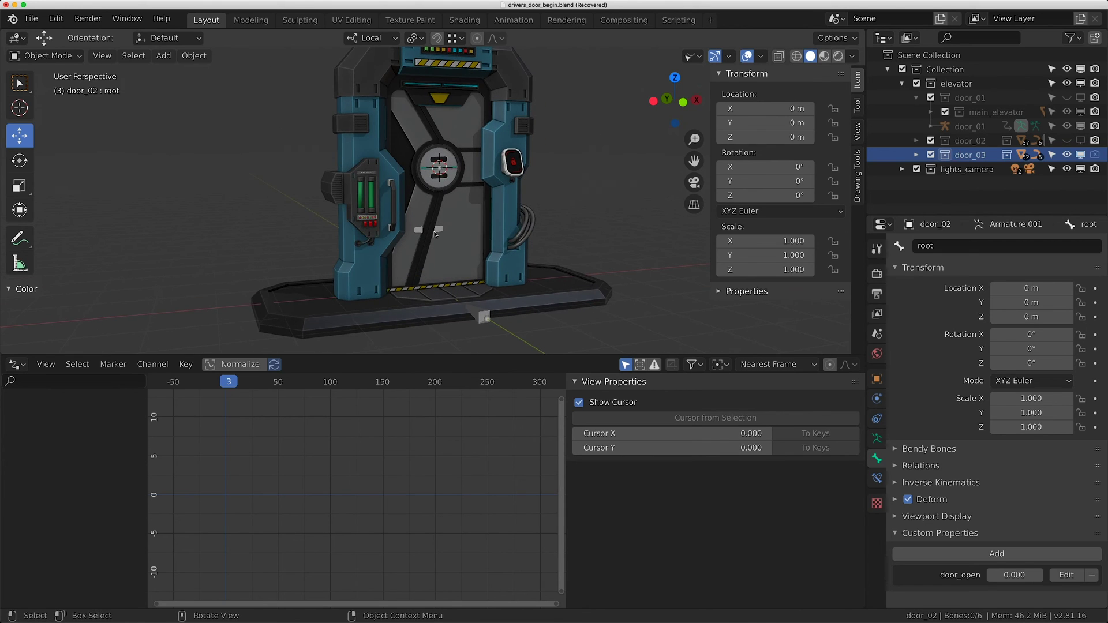
click(437, 233)
click(437, 169)
shift+middle_drag(437, 169, 447, 208)
scroll(435, 209, up, 2)
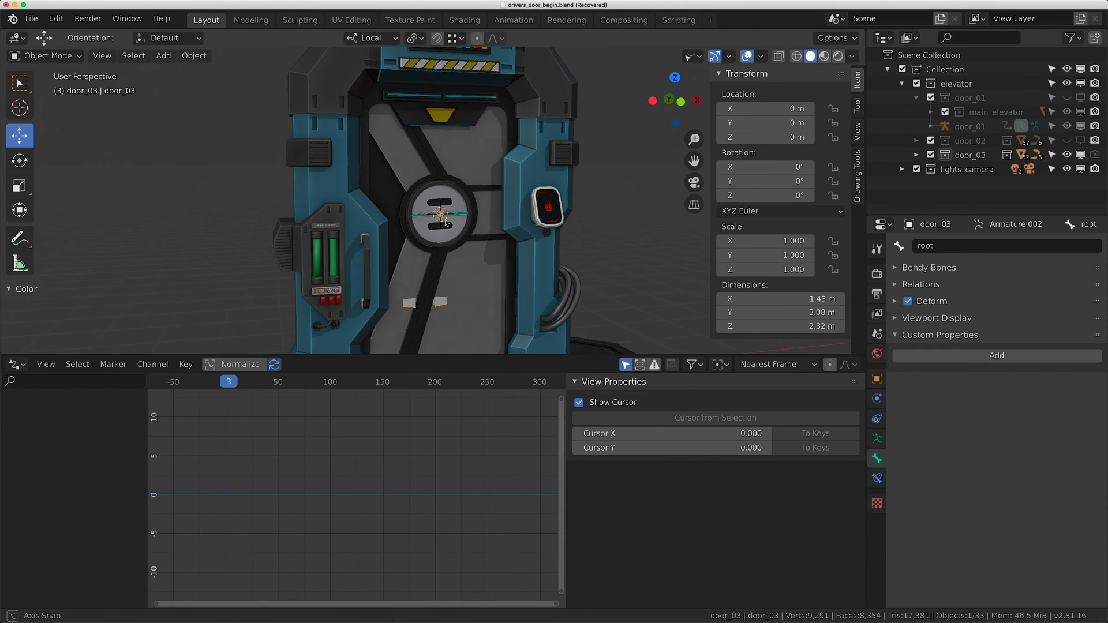
key(r)
key(x)
key(Escape)
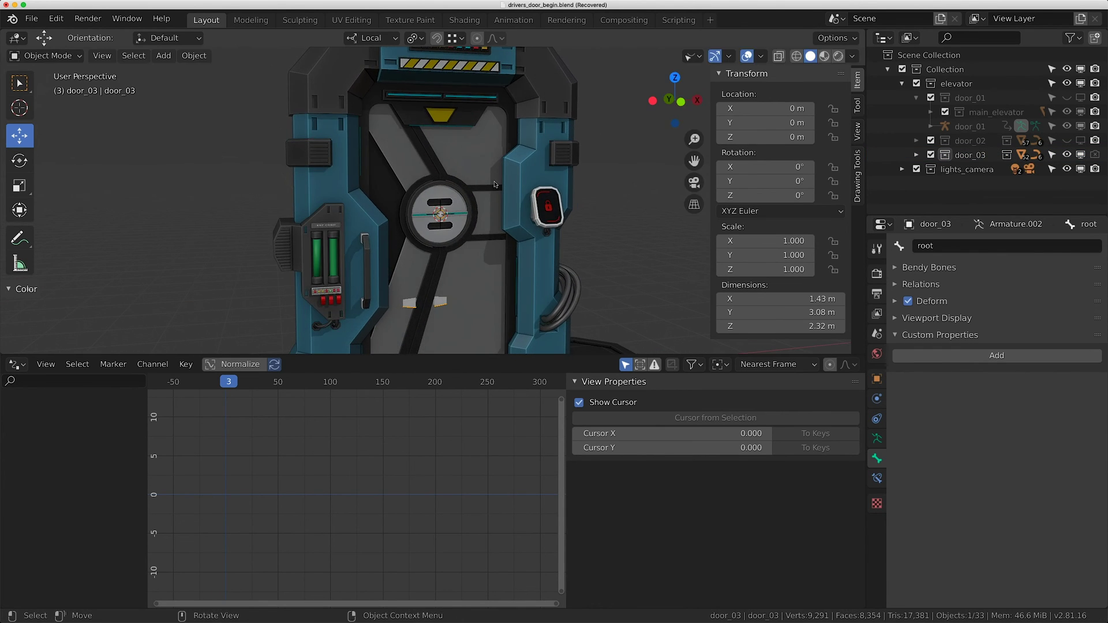
- Put the door_03 armature in Pose Mode and try rotating the central lock's door_03 bone about its local Y axis
key(ctrl+Tab)
click(441, 215)
key(r)
key(y)
key(y)
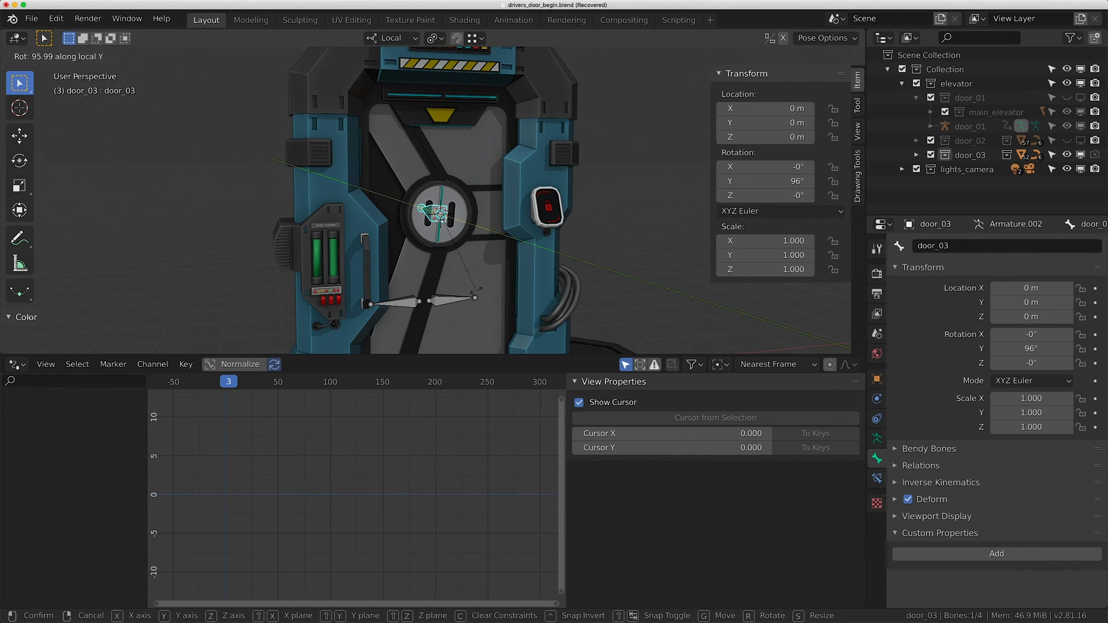
key(Escape)
- Add a custom property to the door_03 armature's root bone and name it door_open
scroll(464, 200, down, 3)
middle_drag(463, 200, 485, 267)
scroll(484, 245, up, 2)
scroll(485, 267, down, 1)
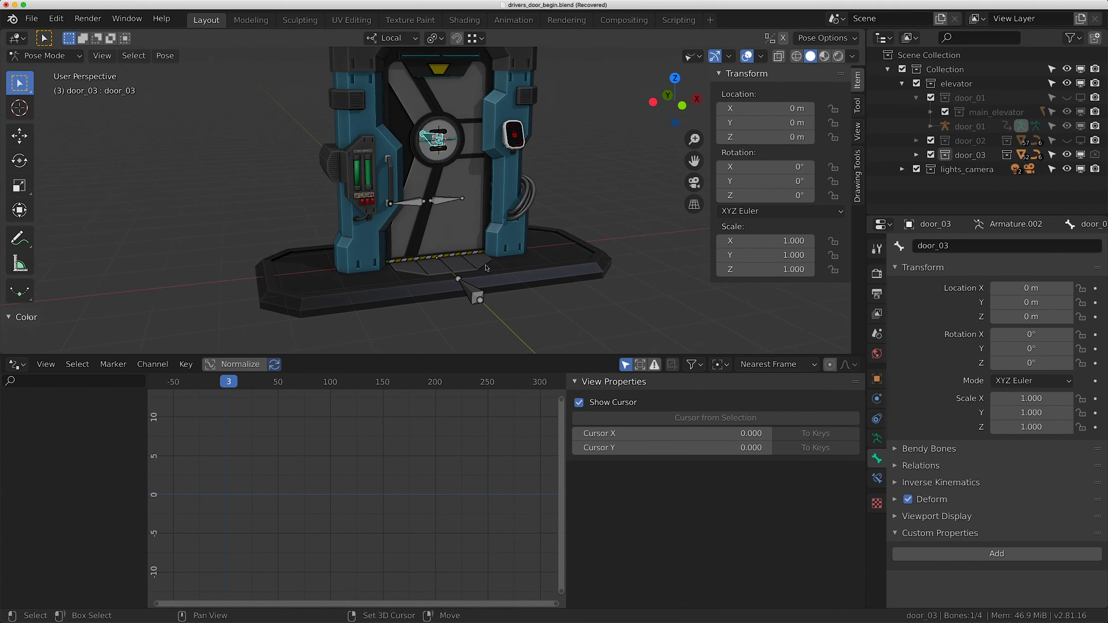
click(483, 295)
click(959, 555)
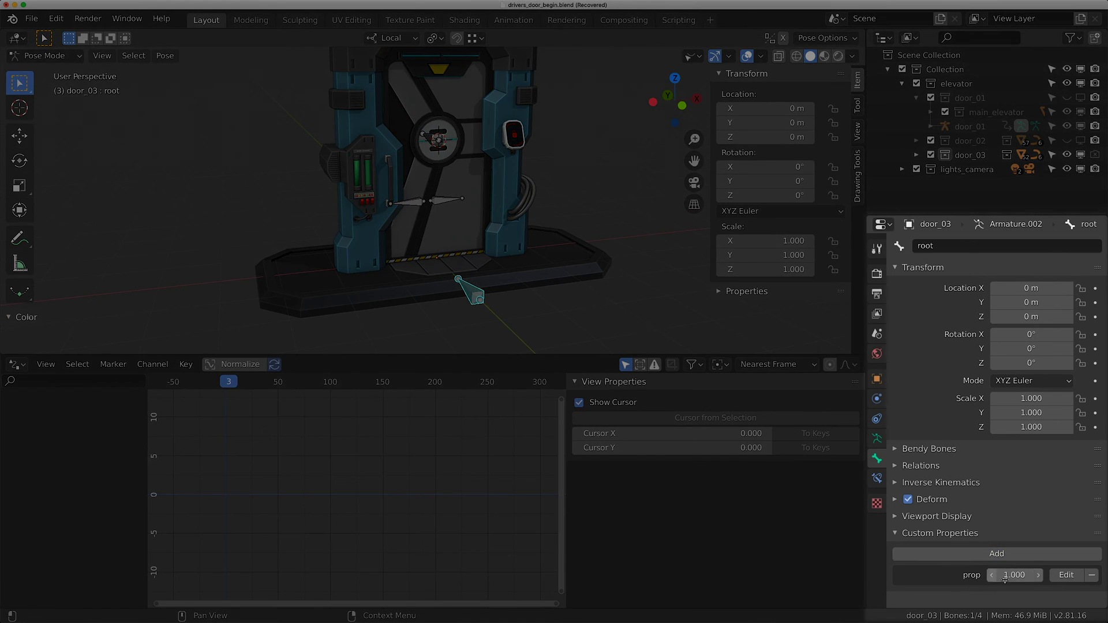
click(1066, 575)
click(975, 493)
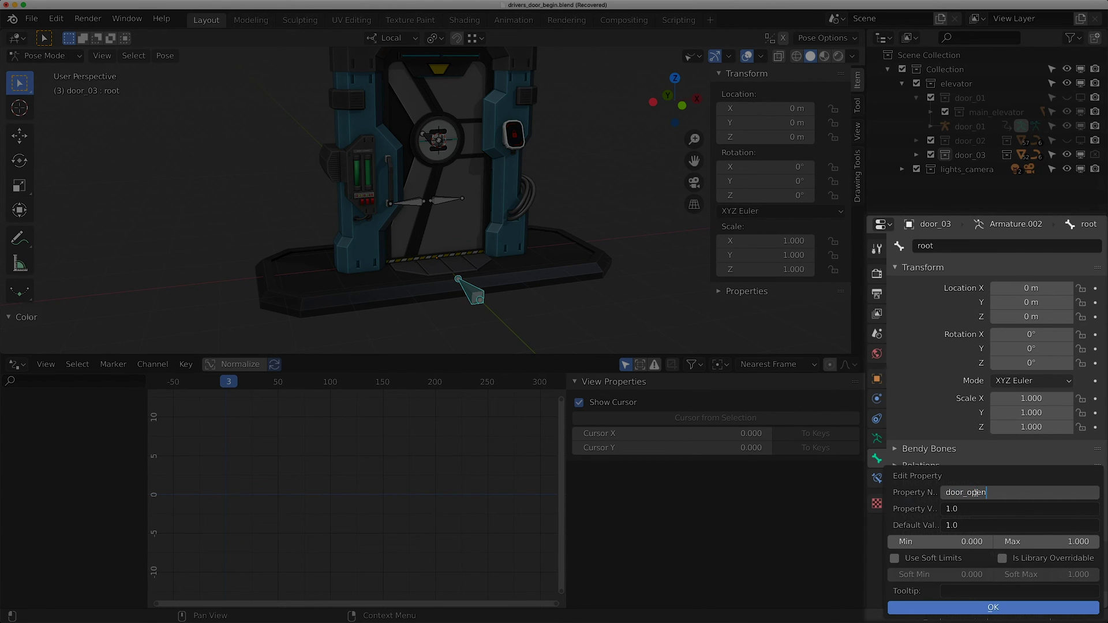
key(Return)
- Give the door_open property a value and default of 0.0 and a maximum of 3.0, and copy its data path
click(958, 509)
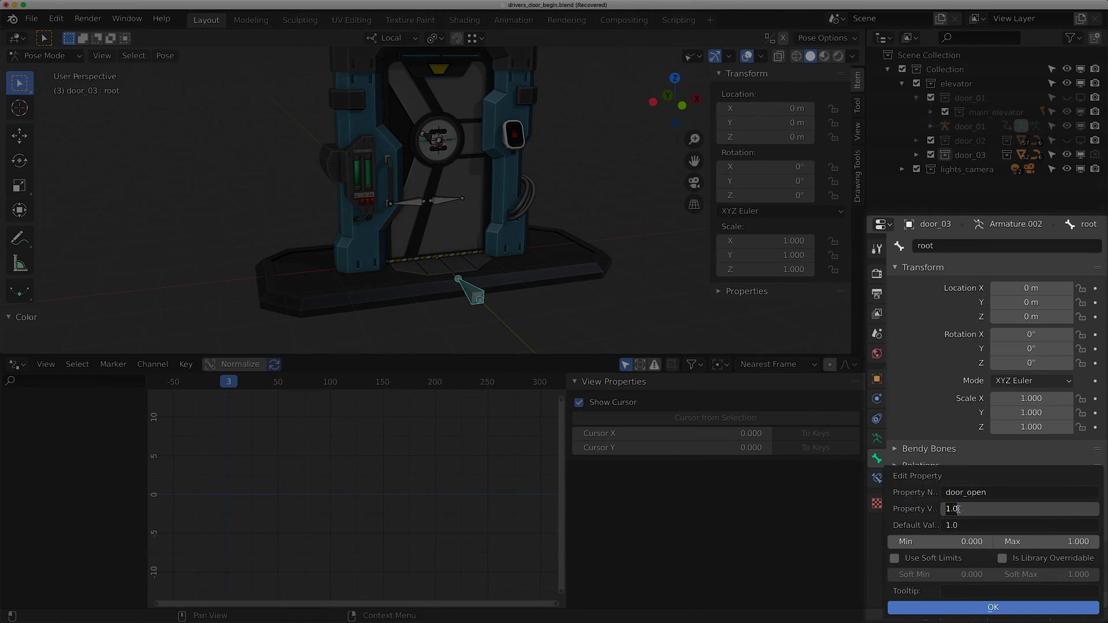
text(0.0)
key(Tab)
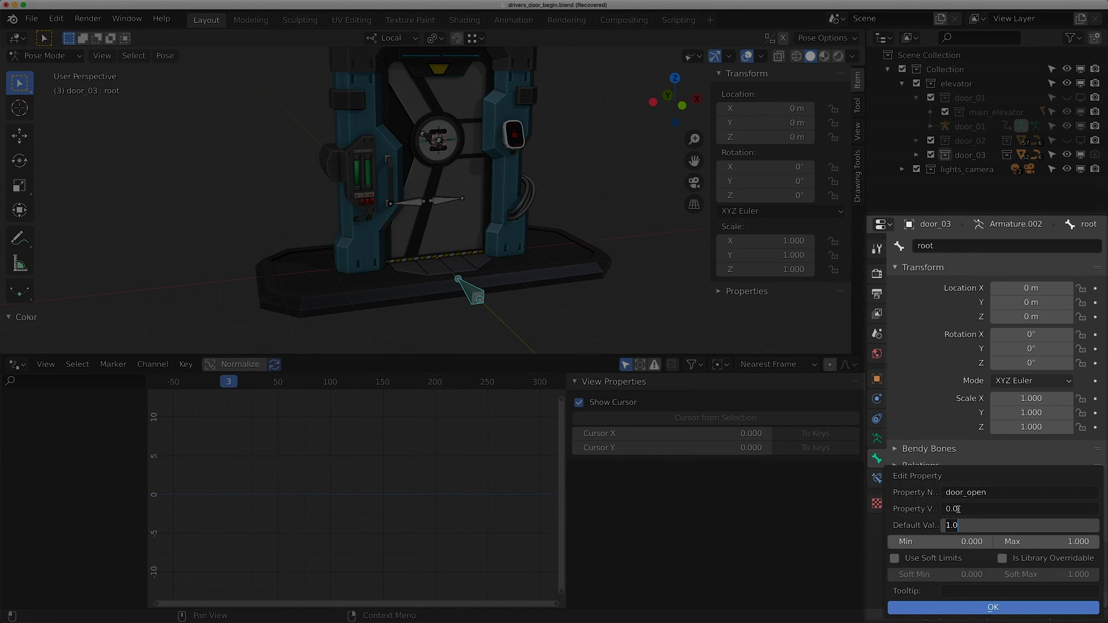
text(0.0)
key(Return)
click(1038, 543)
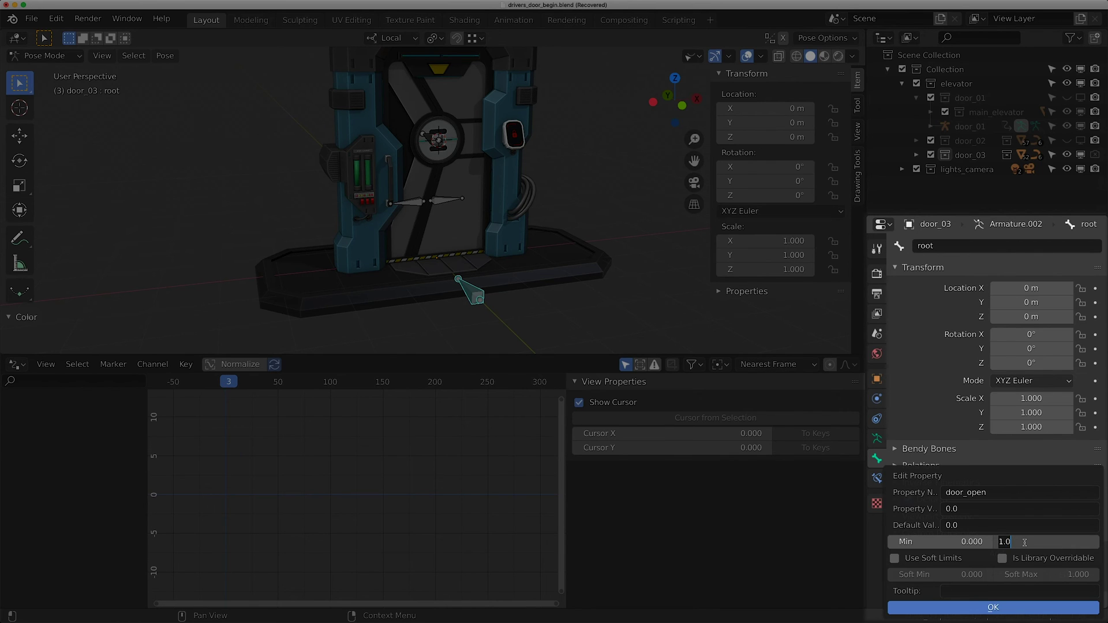
key(Return)
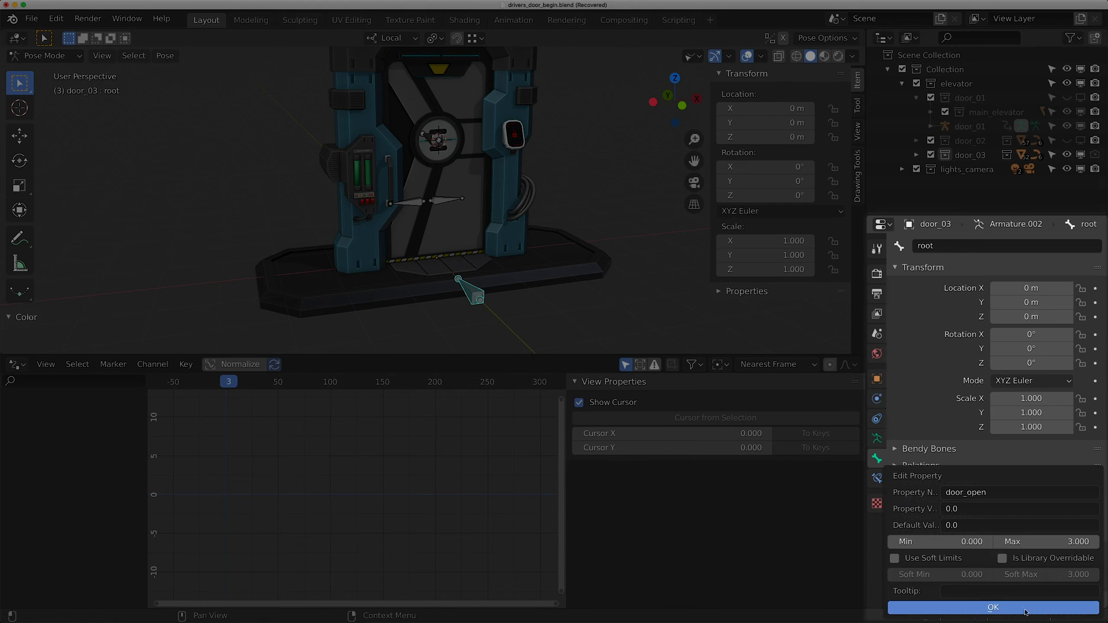
click(993, 607)
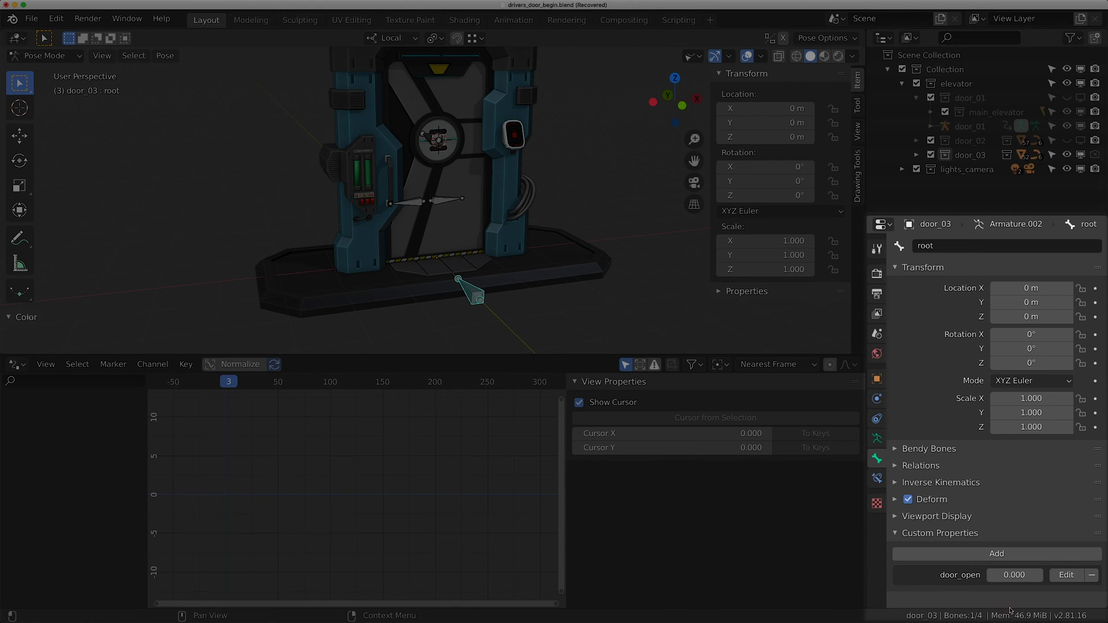
right_click(1014, 575)
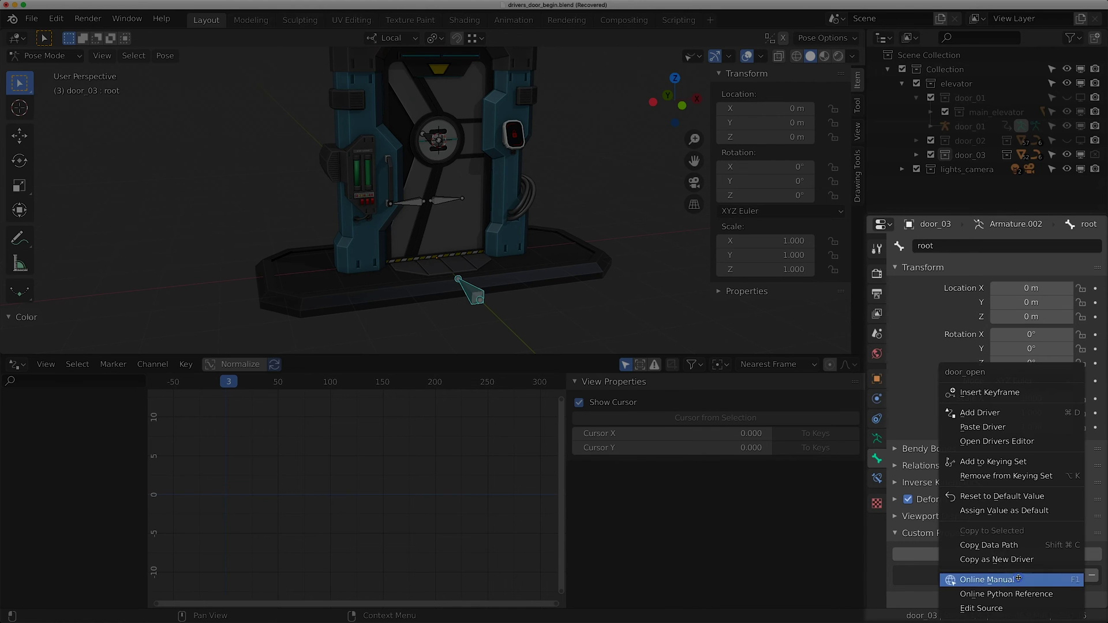
click(989, 546)
- Add a driver to the Y rotation of the central lock's door_03 bone after testing that rotation and resetting it to 0
click(451, 150)
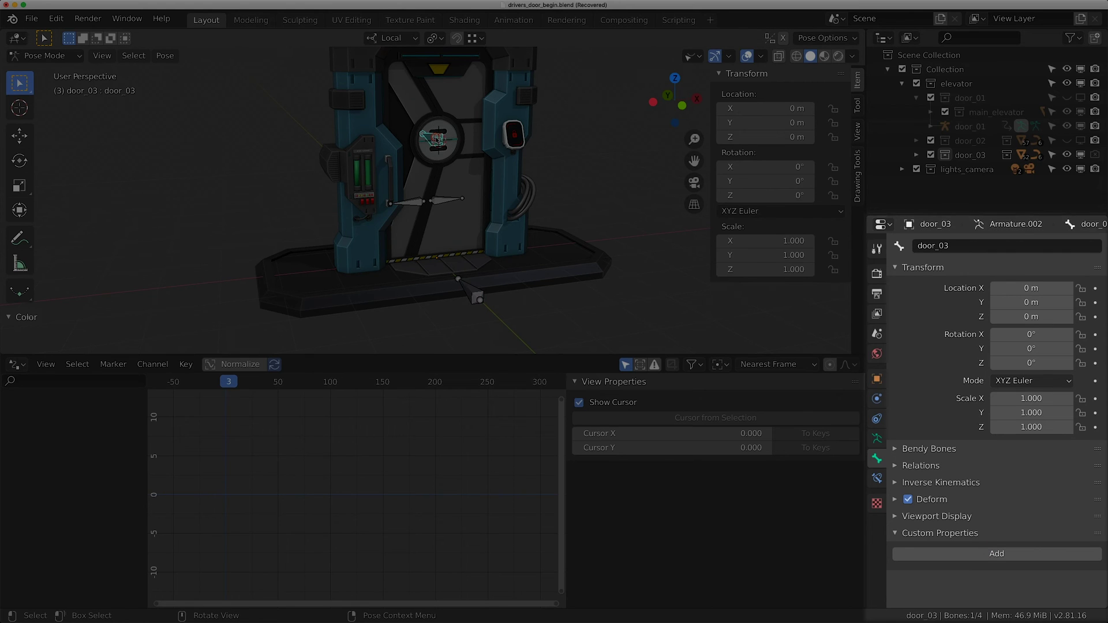
mouse_move(767, 181)
mouse_down()
mouse_move(727, 180)
mouse_move(759, 181)
mouse_up()
click(764, 179)
text(0)
key(Return)
right_click(763, 179)
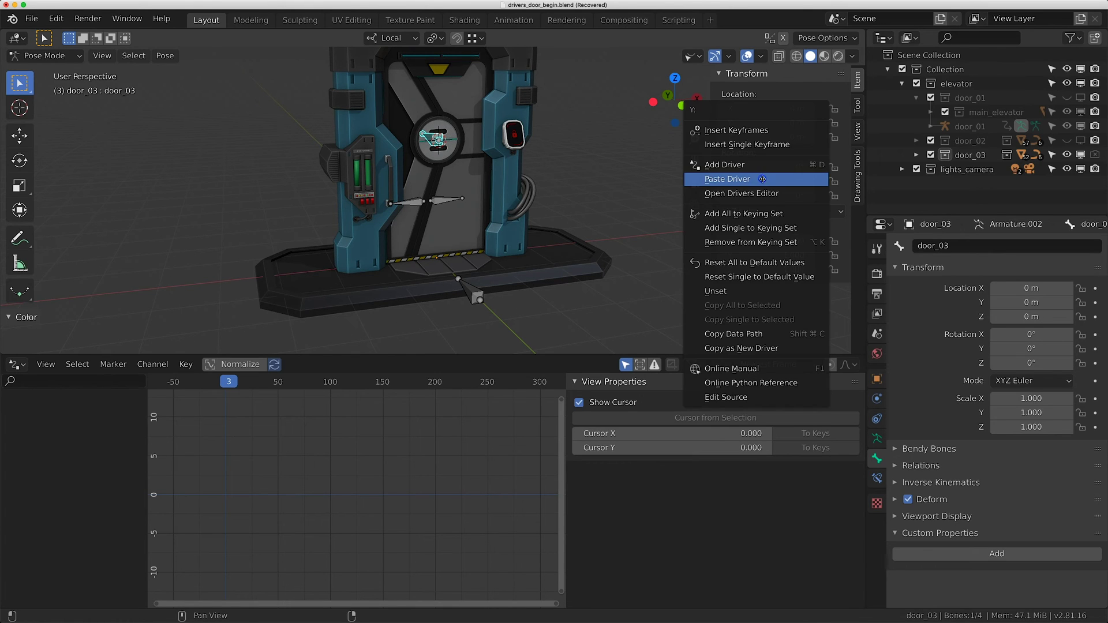
click(744, 165)
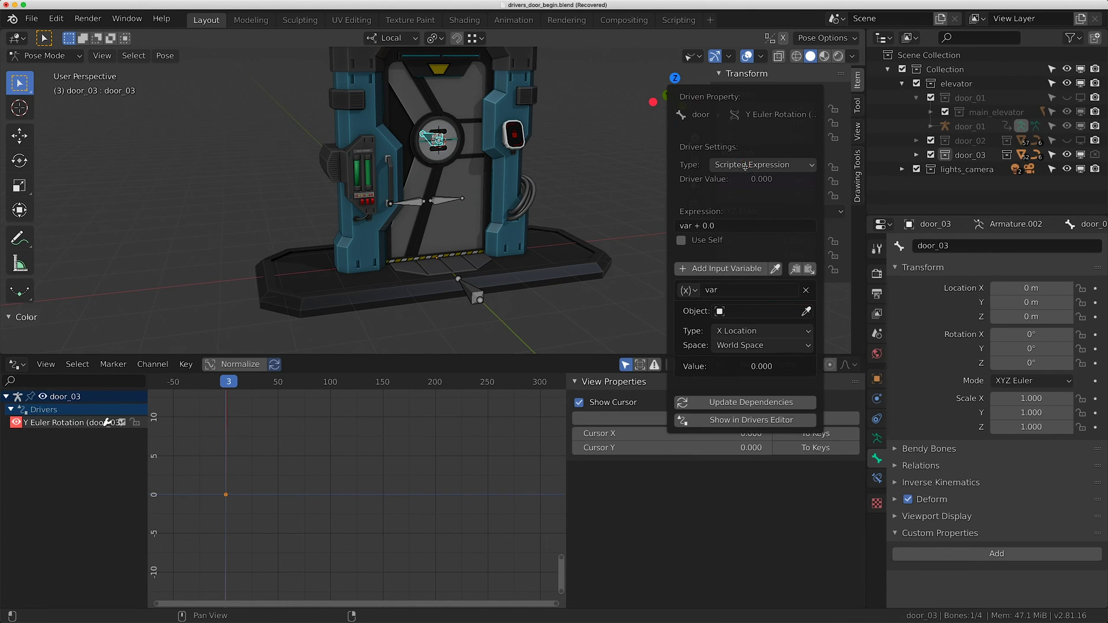
- Set the expression of the lock bone's Y rotation driver to var
click(731, 226)
text(va)
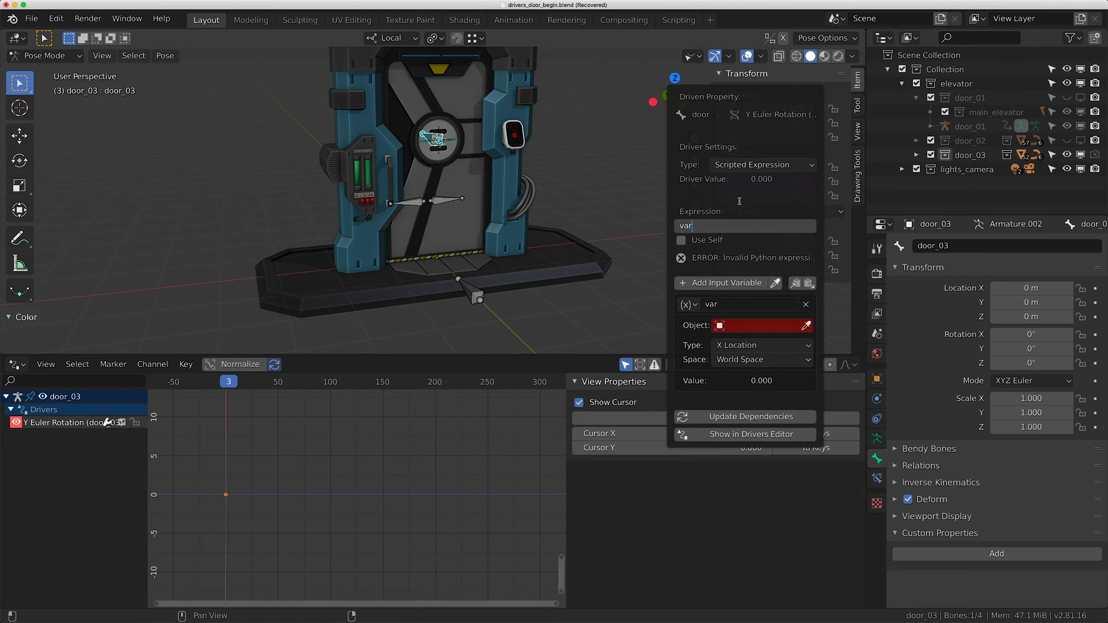
text(r)
key(Return)
- Make the driver variable a Single Property that targets the door_03 object with the copied path to the root bone's door_open property
click(735, 327)
text(door_0)
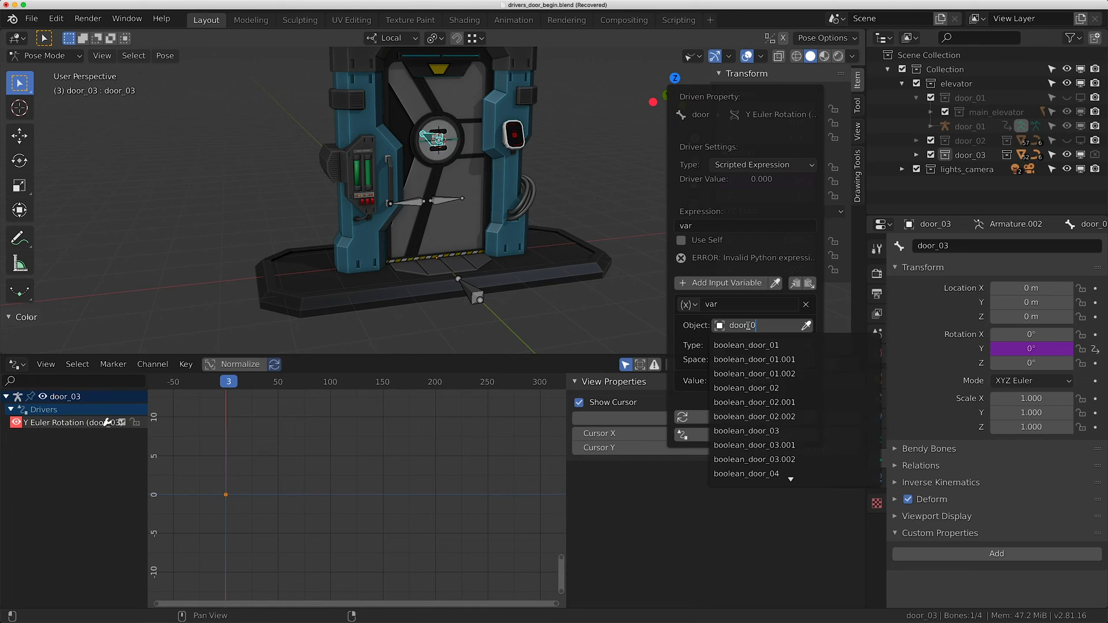
text(3)
key(Return)
click(688, 290)
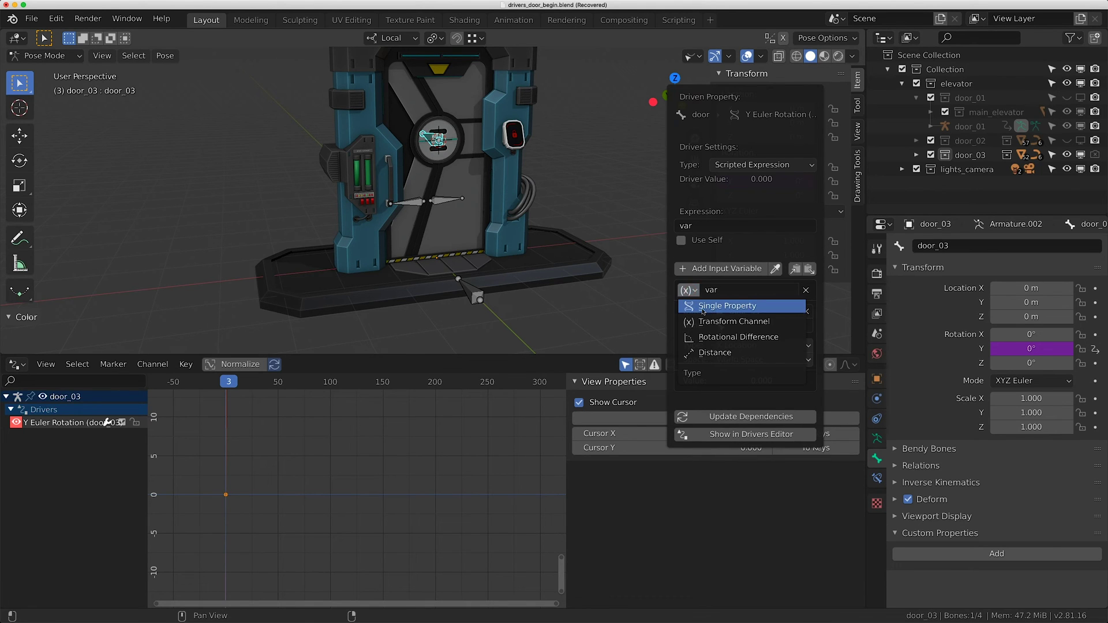
click(702, 308)
click(749, 346)
key(ctrl+v)
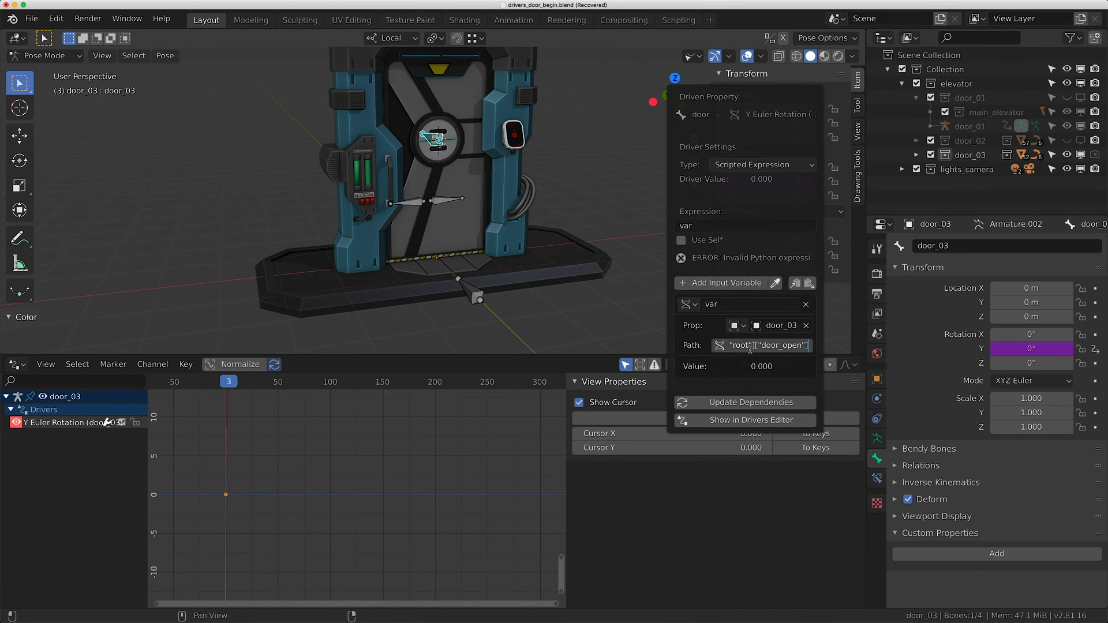
key(Return)
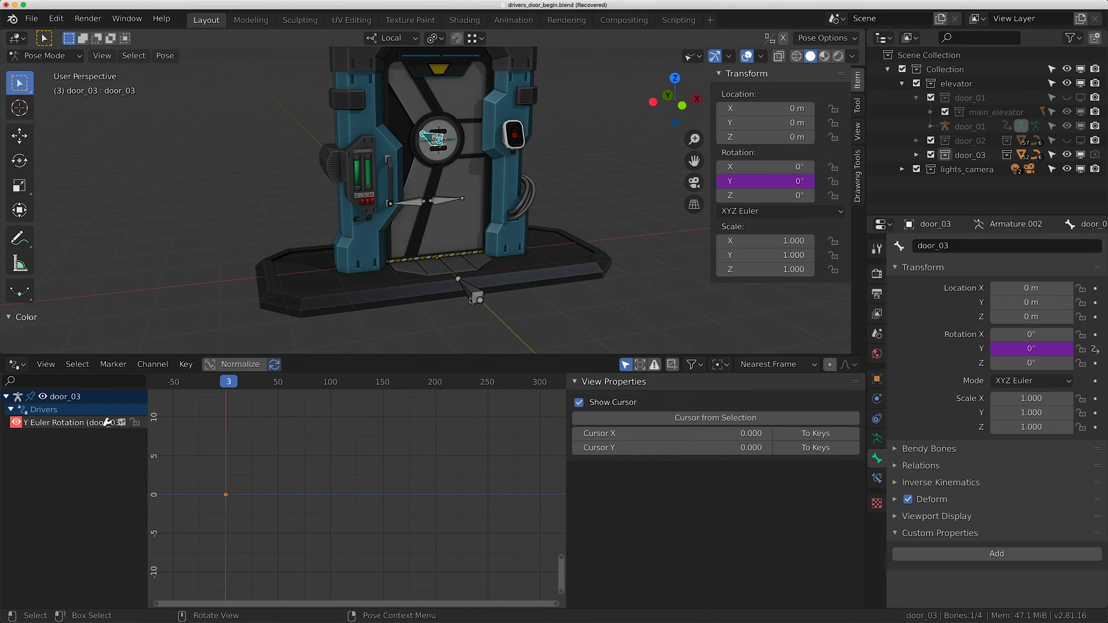
- Set the root bone's door_open property to 1, reselect the central lock's door_03 bone and frame it
click(469, 294)
click(1011, 575)
text(0.0)
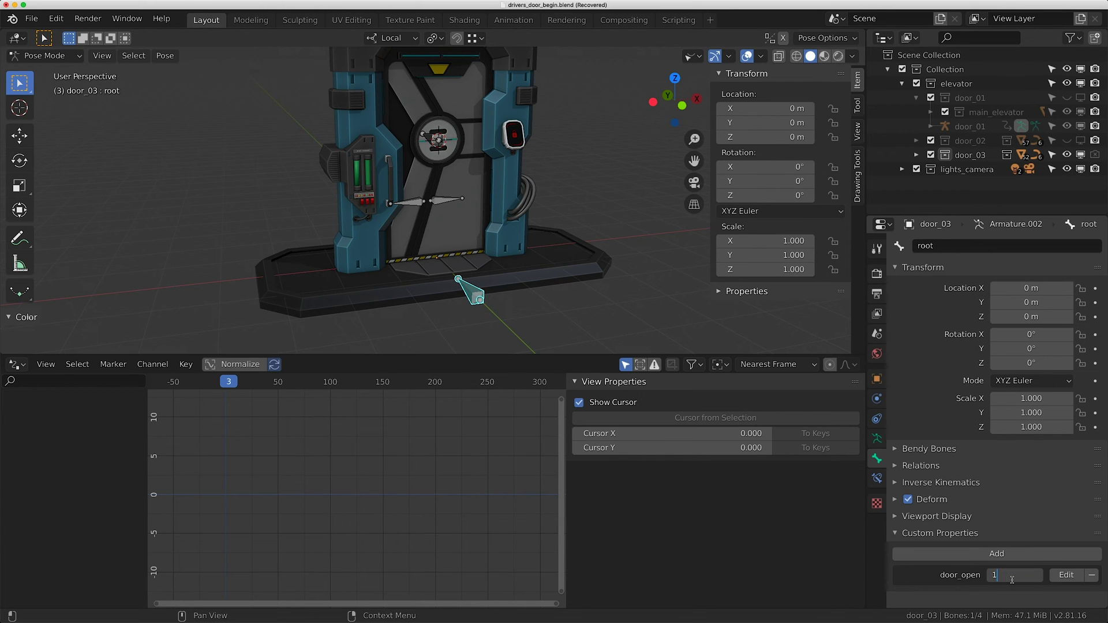
key(Return)
click(430, 133)
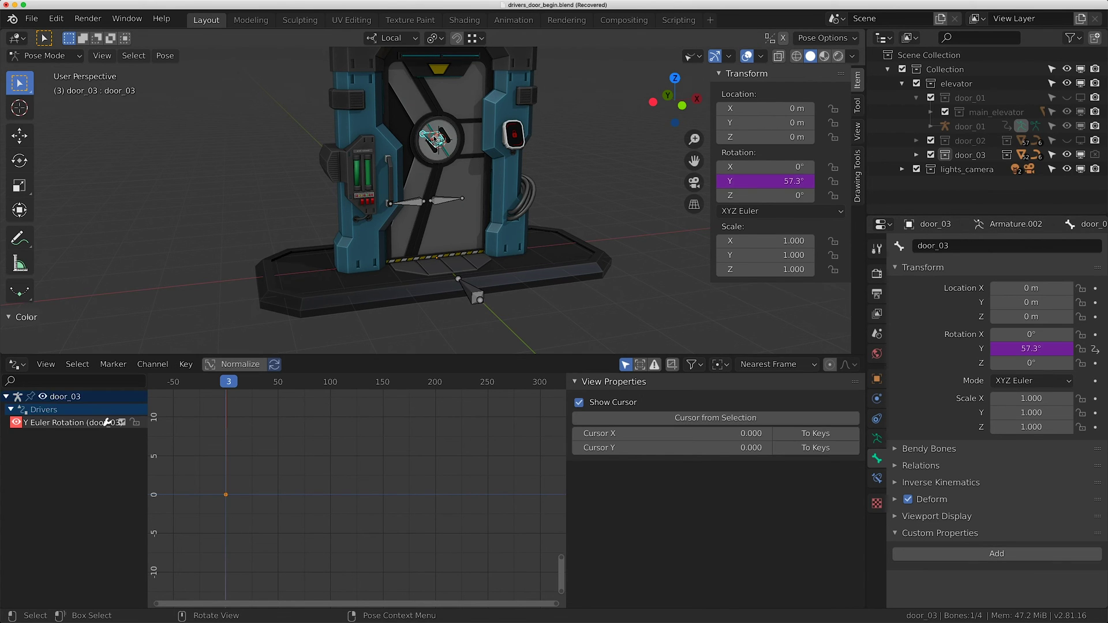
key(KP_Decimal)
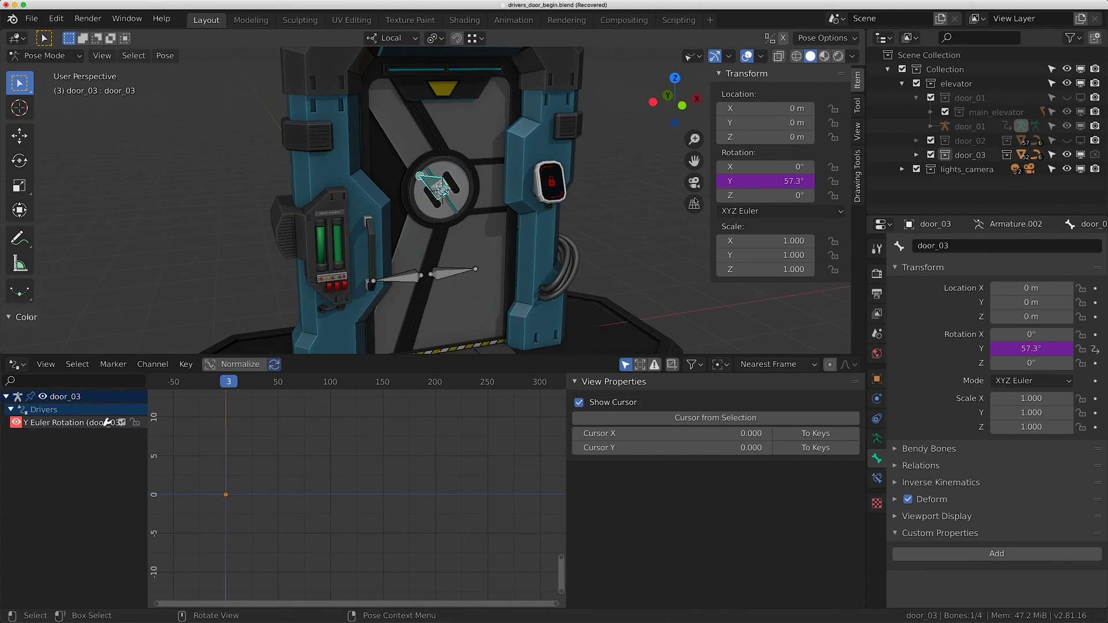
- Change the expression of the lock bone's Y rotation driver to radians(var)
right_click(797, 182)
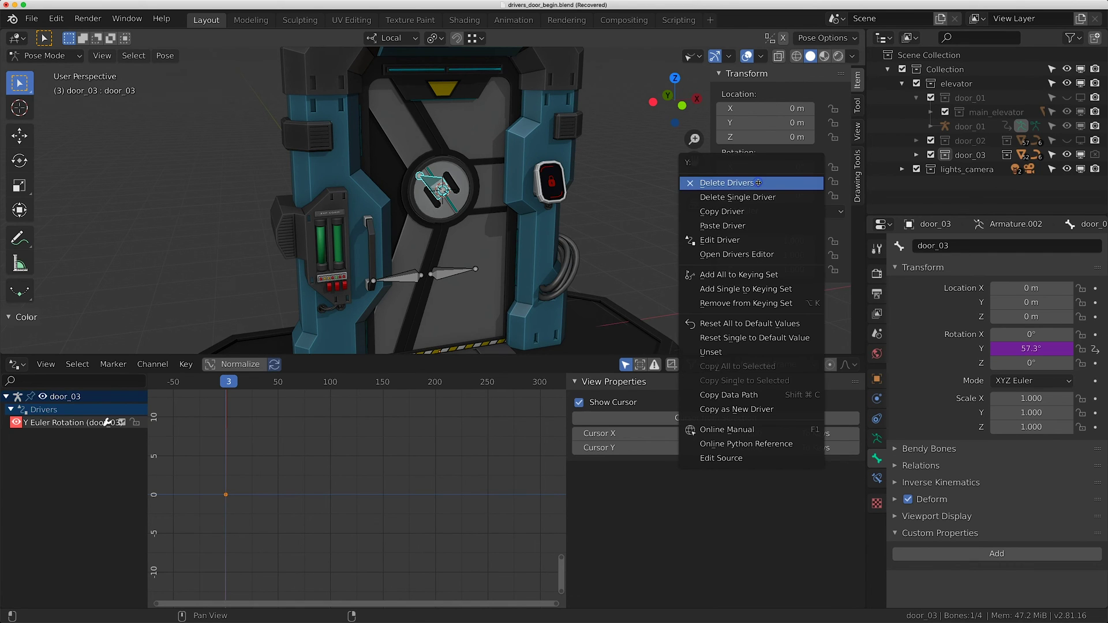
click(757, 242)
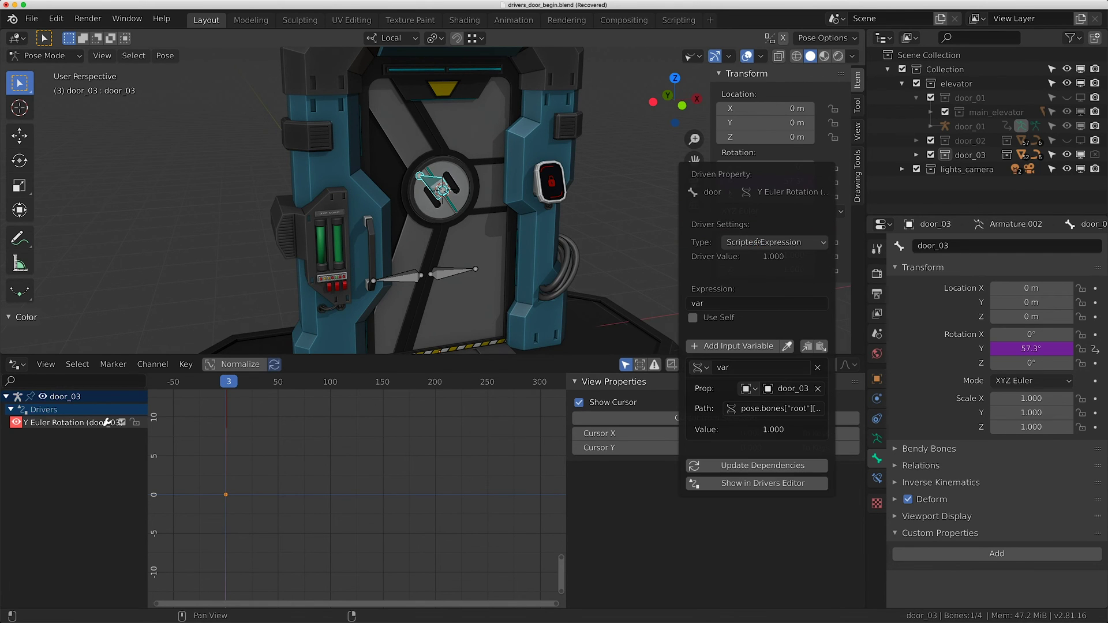
click(693, 305)
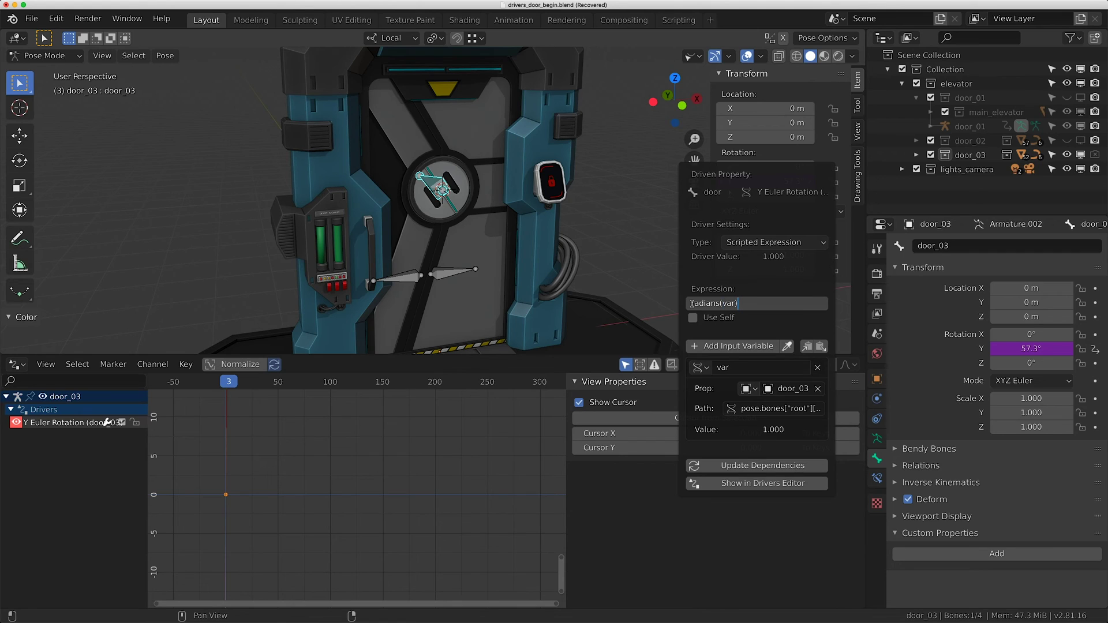
key(Return)
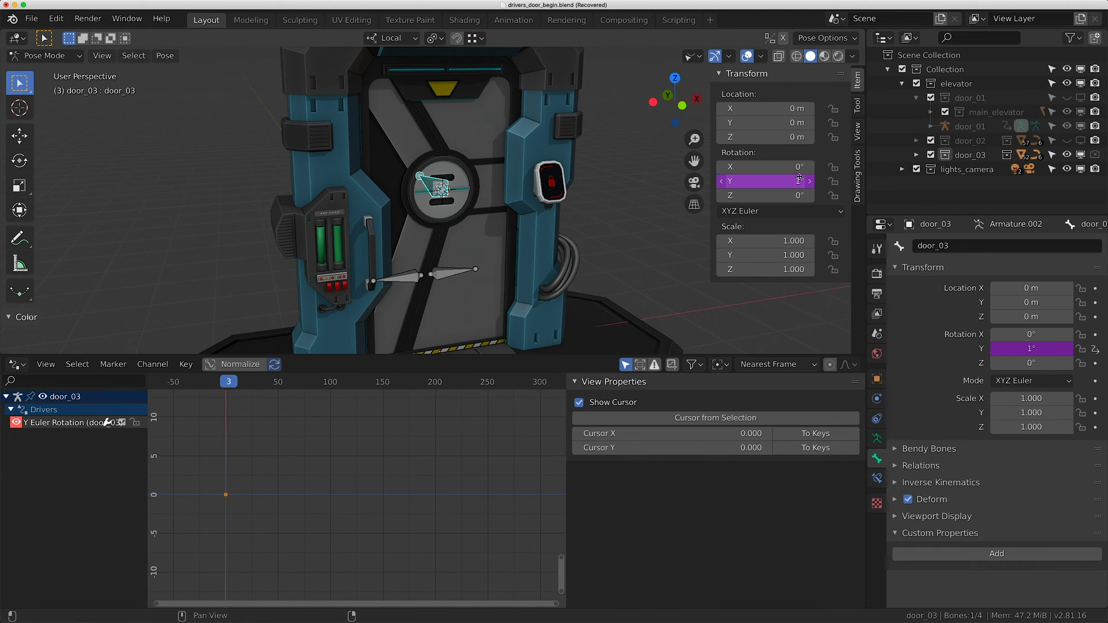
- Extend the lock bone's Y rotation driver expression to radians(var)*90
scroll(470, 326, down, 3)
shift+middle_drag(470, 327, 514, 272)
scroll(514, 272, up, 1)
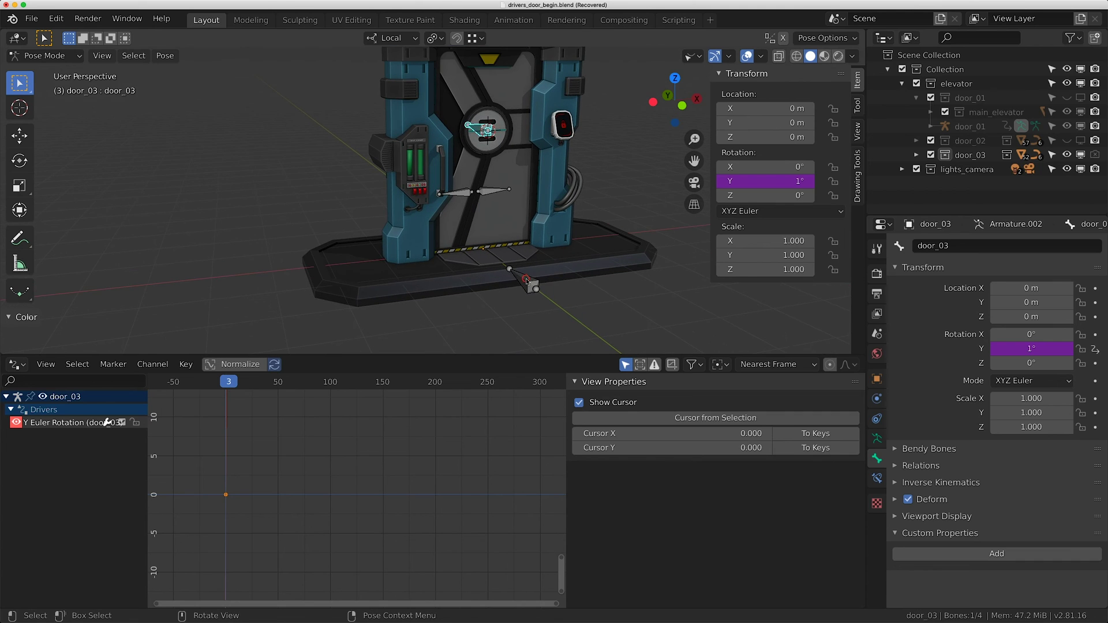
click(531, 285)
click(483, 130)
shift+middle_drag(488, 139, 479, 155)
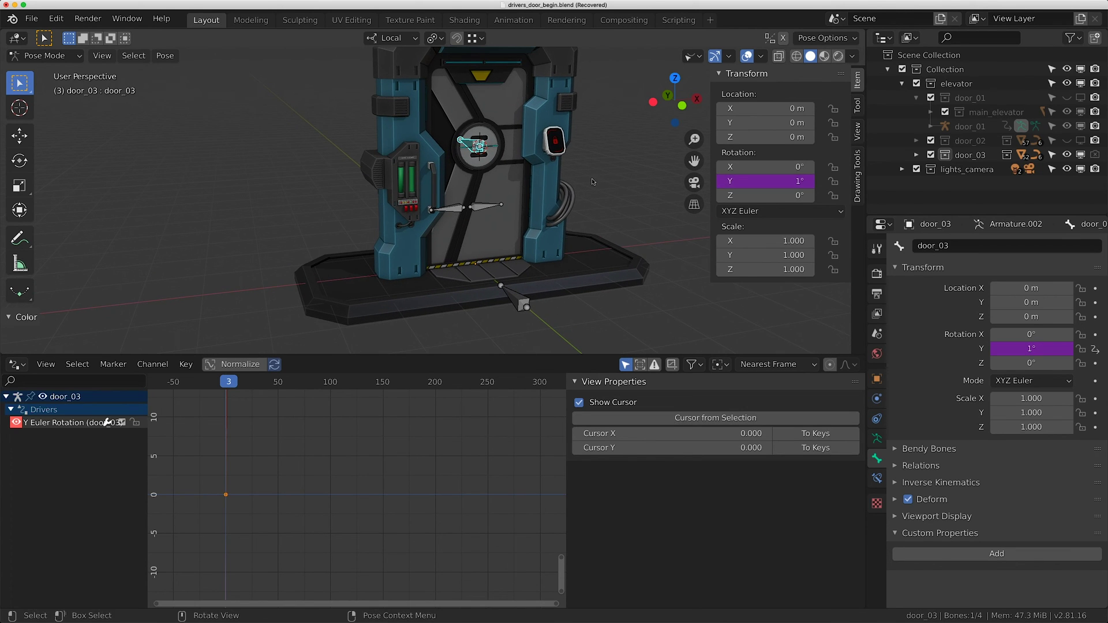
right_click(776, 184)
click(777, 184)
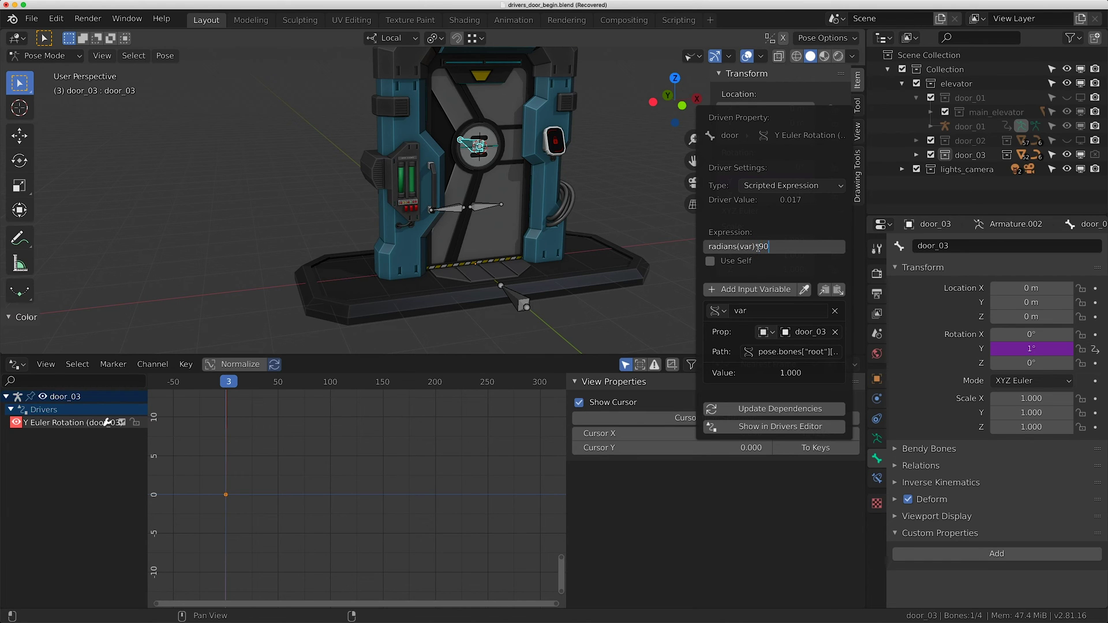
key(Return)
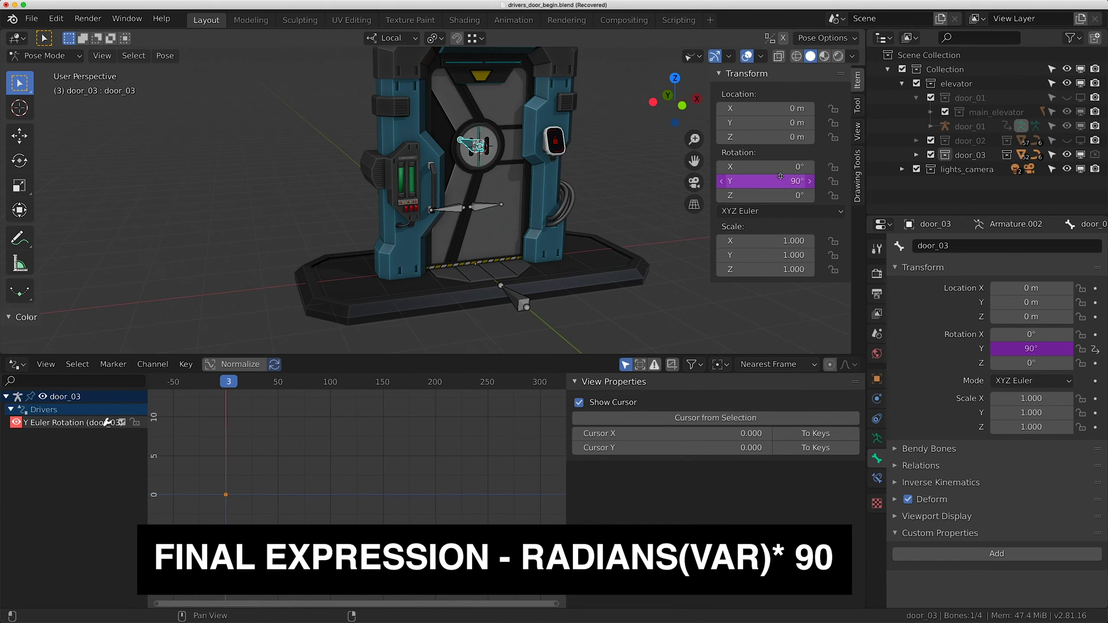
- Test the lock's driven rotation by varying door_open on the root bone, leaving it at 1
click(516, 297)
mouse_move(1021, 575)
mouse_down()
mouse_move(1067, 576)
mouse_move(983, 576)
mouse_move(1016, 579)
mouse_up()
click(1016, 579)
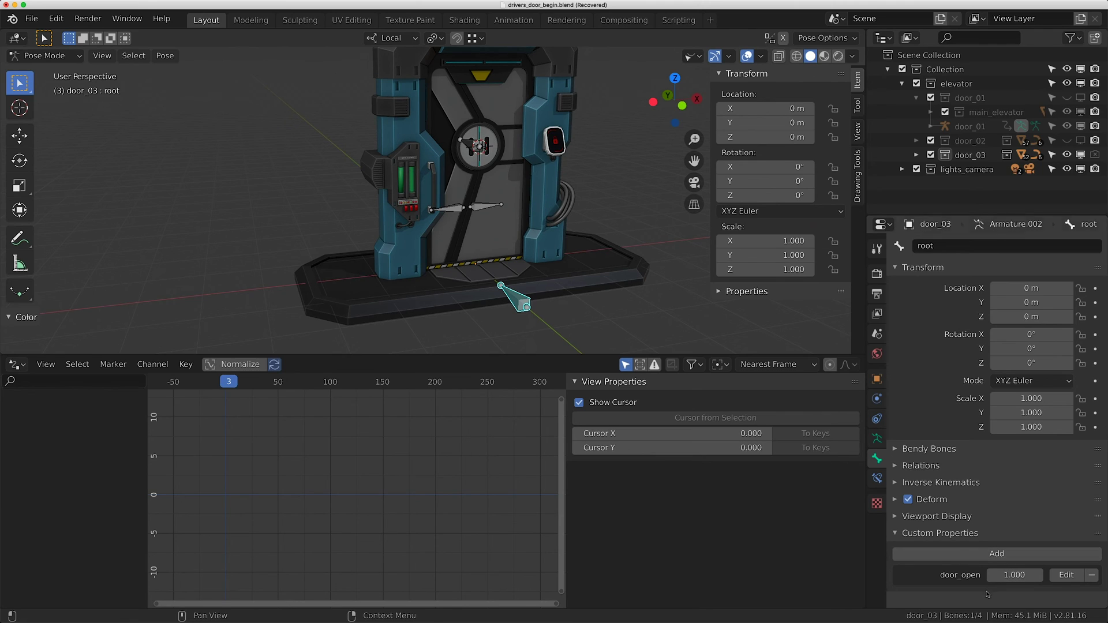
- Check the driver value of the door_03 lock bone's Y rotation and add a Limits modifier to its driver curve
click(480, 149)
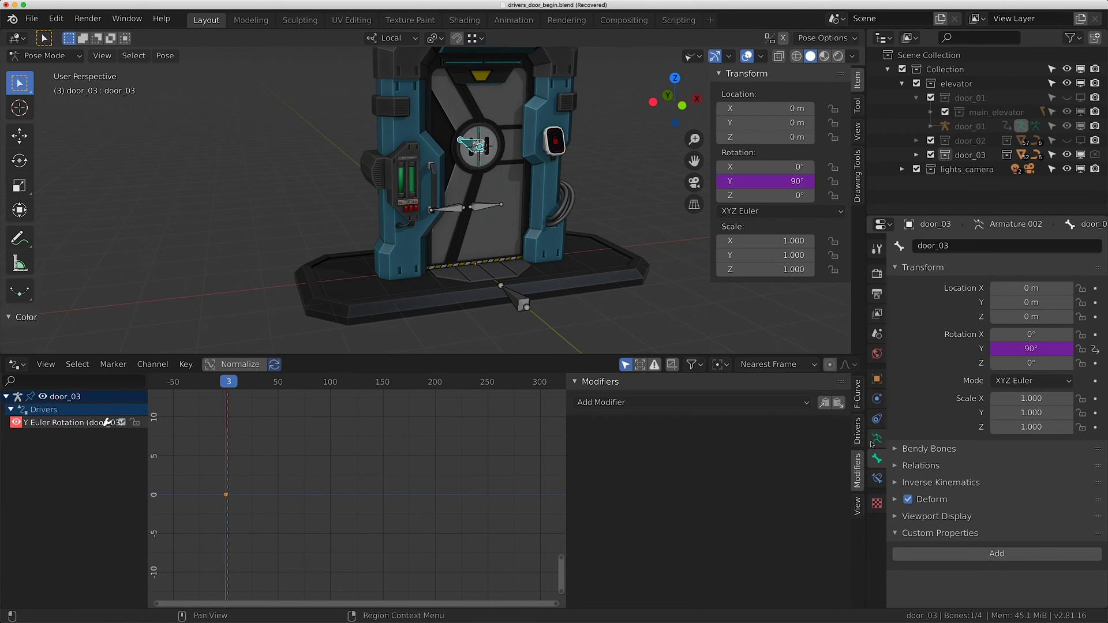
click(857, 430)
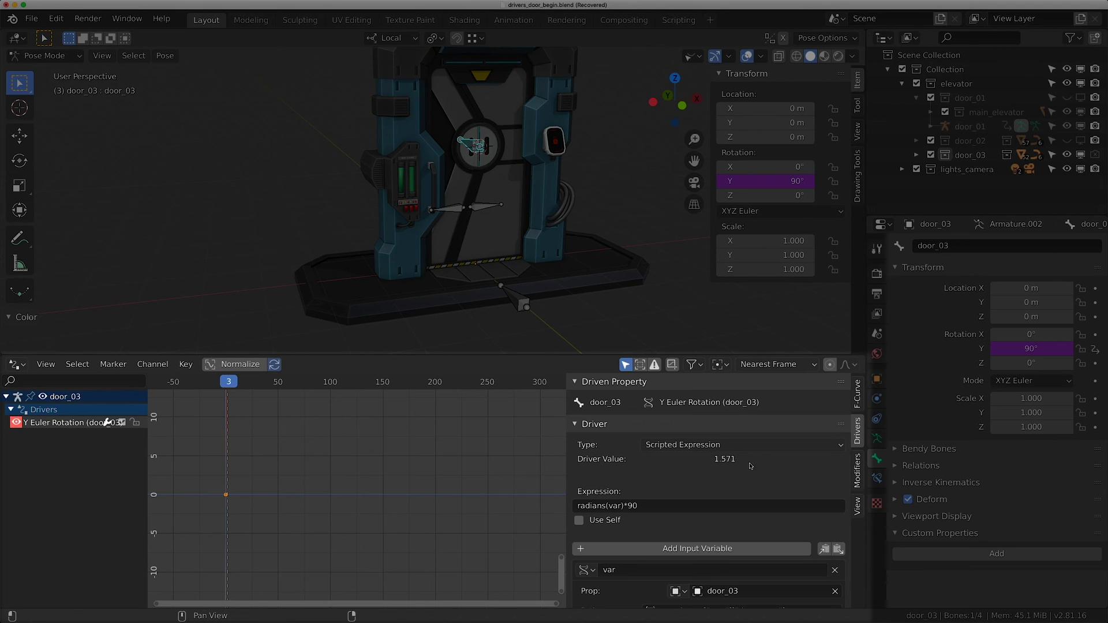
click(857, 470)
click(658, 400)
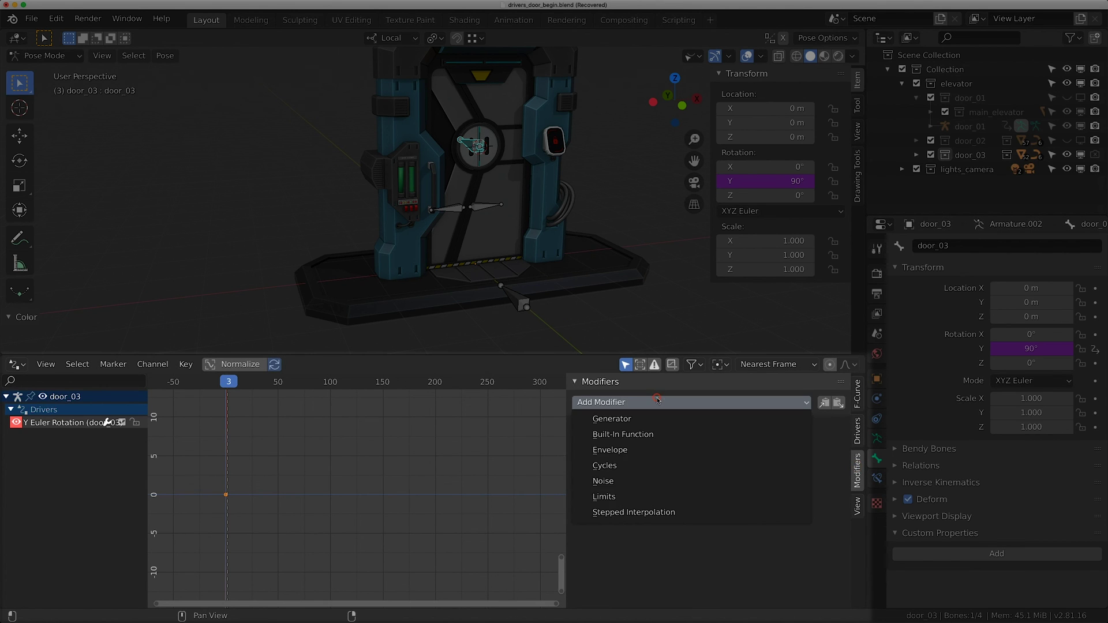
click(616, 497)
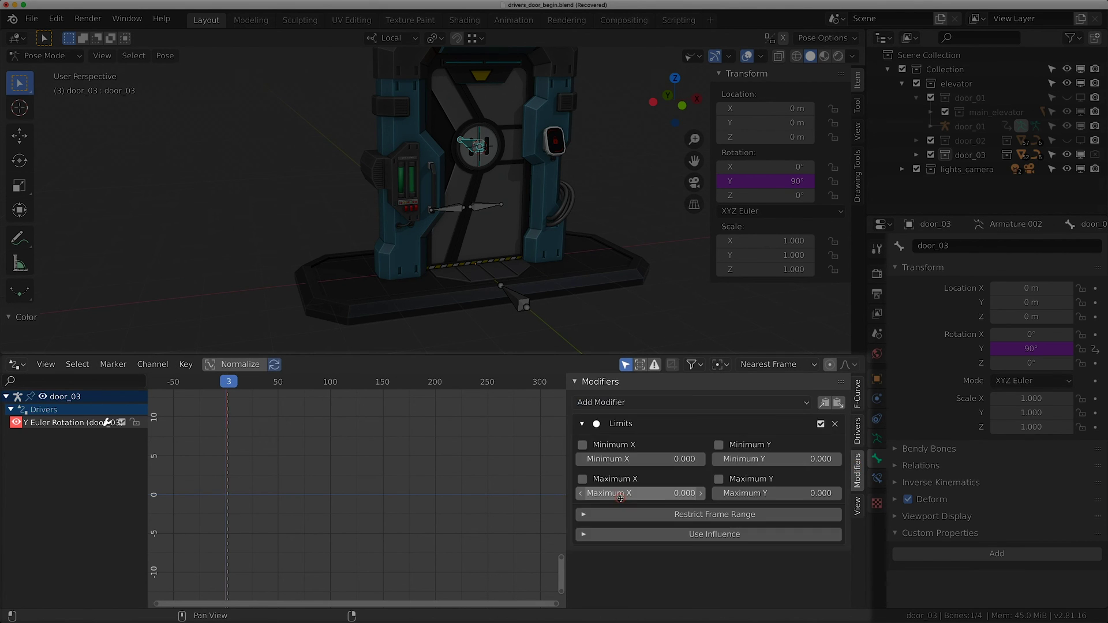
- Enable Maximum X and Maximum Y in the Limits modifier and set both to 1.571
click(583, 479)
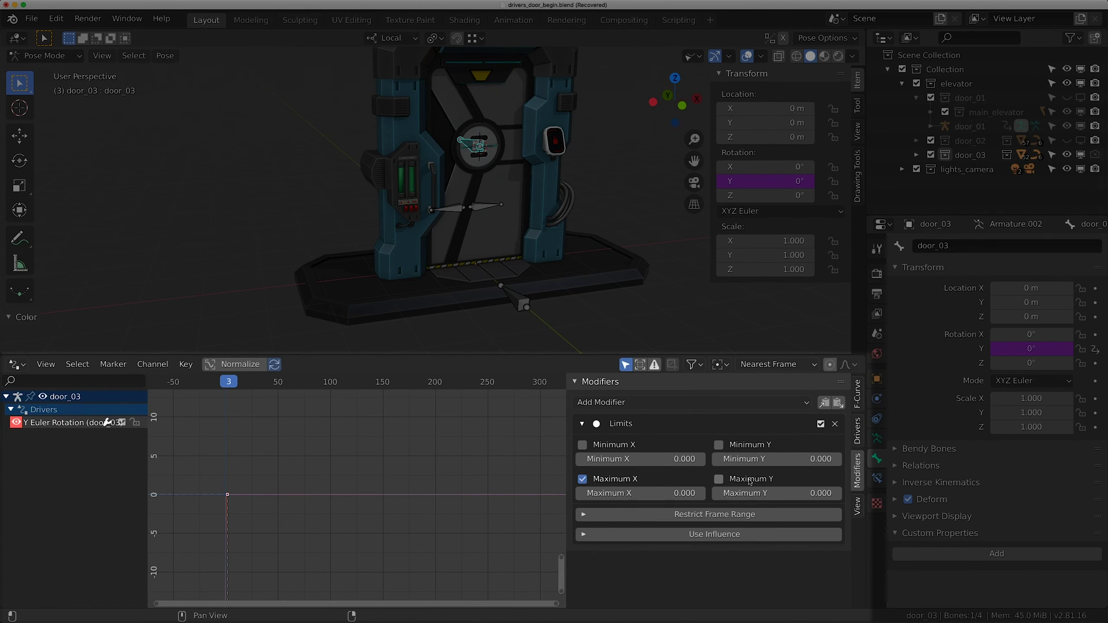
click(641, 494)
click(641, 495)
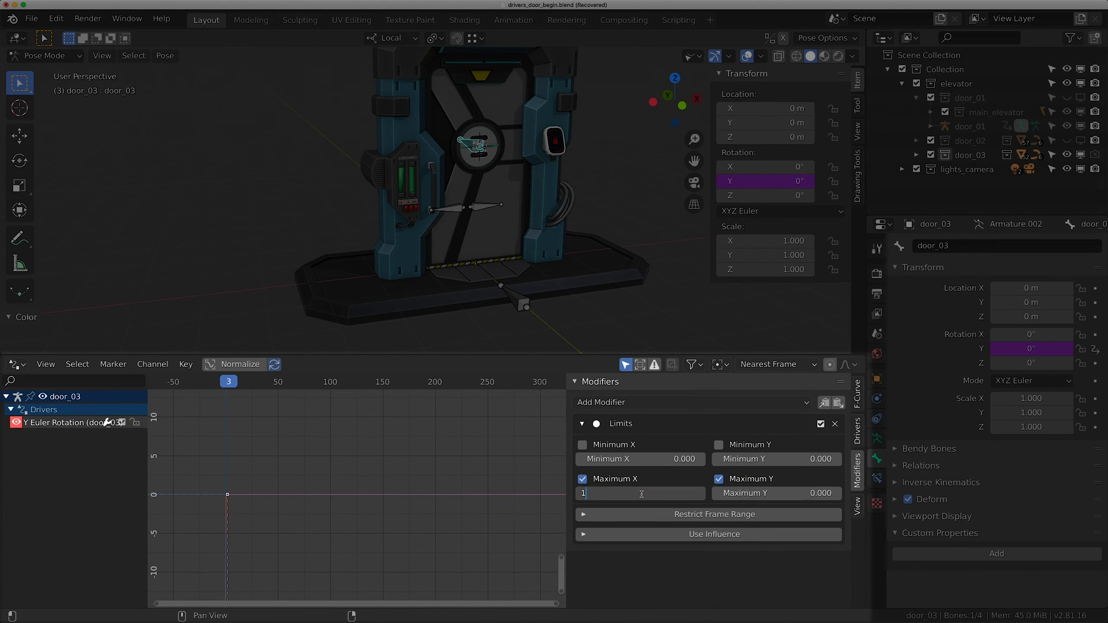
click(765, 492)
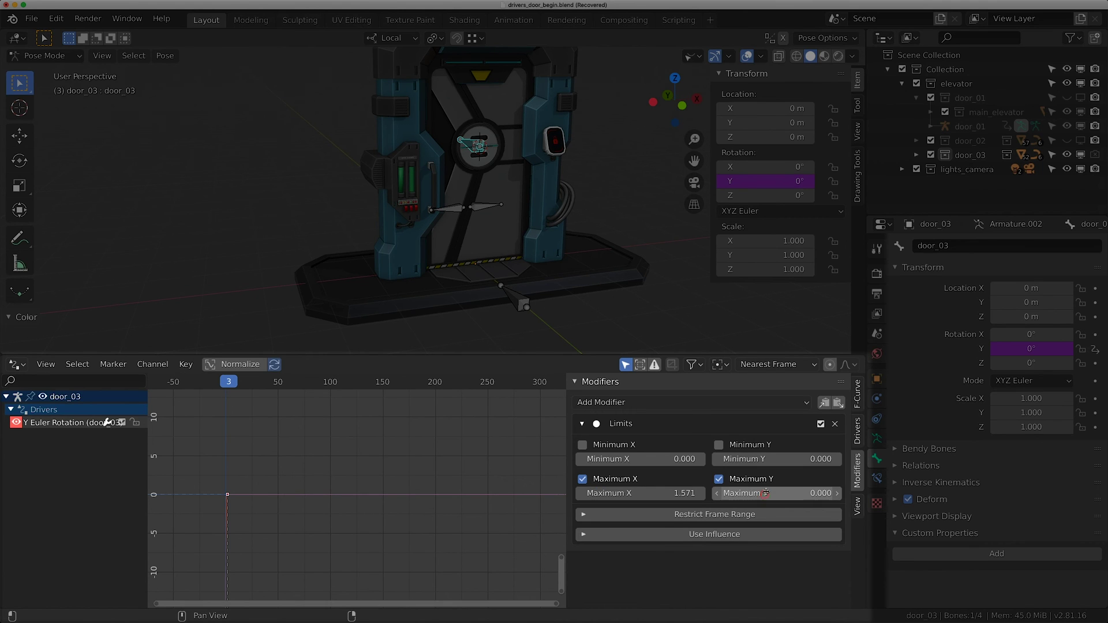
text(1.57)
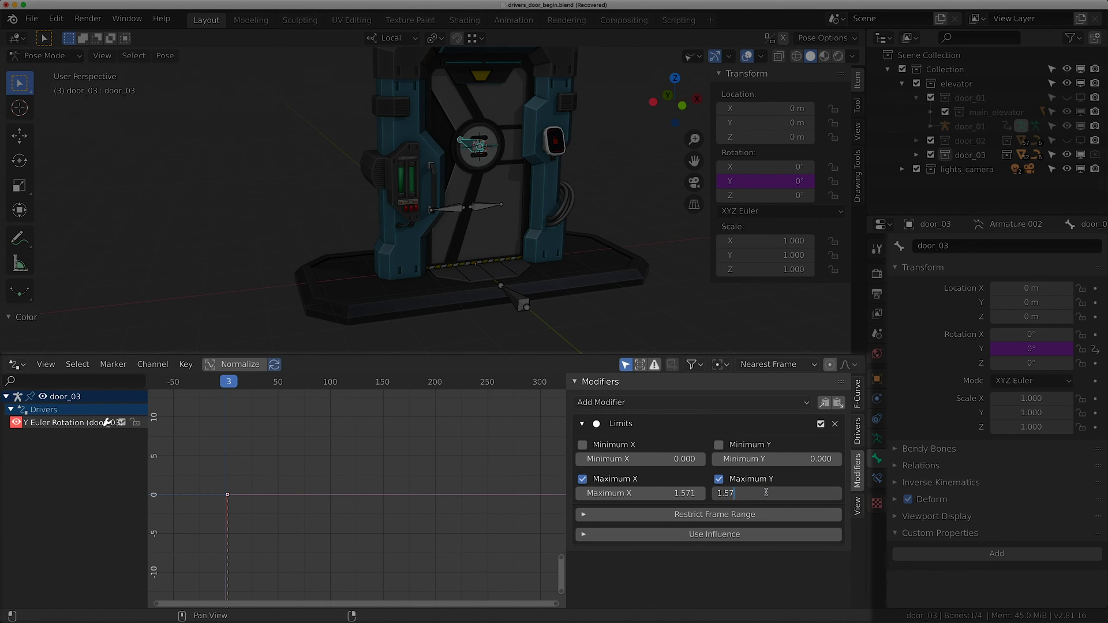
text(1)
key(Return)
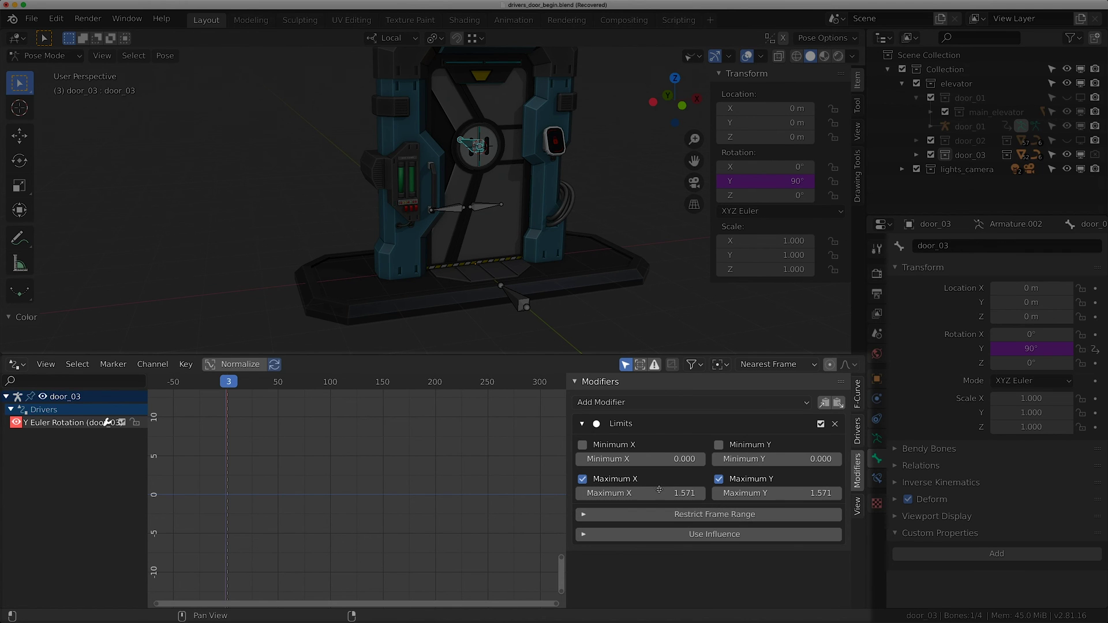
- Split the graph area, turn the new area into a Python Console and evaluate degrees(1.571) in it
drag(862, 358, 860, 452)
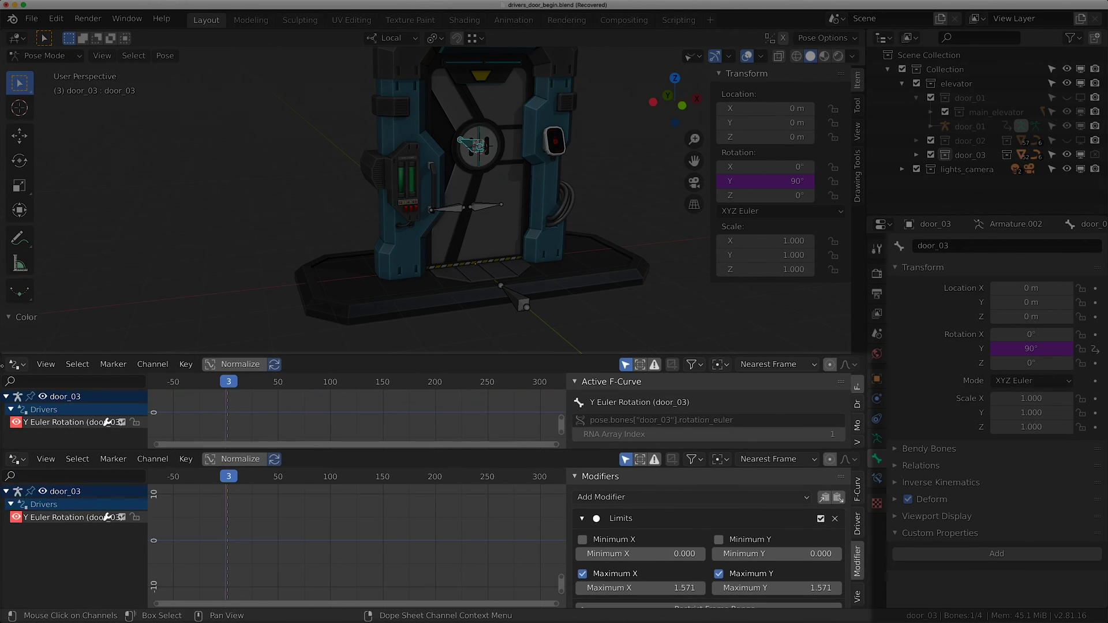
click(17, 364)
click(309, 434)
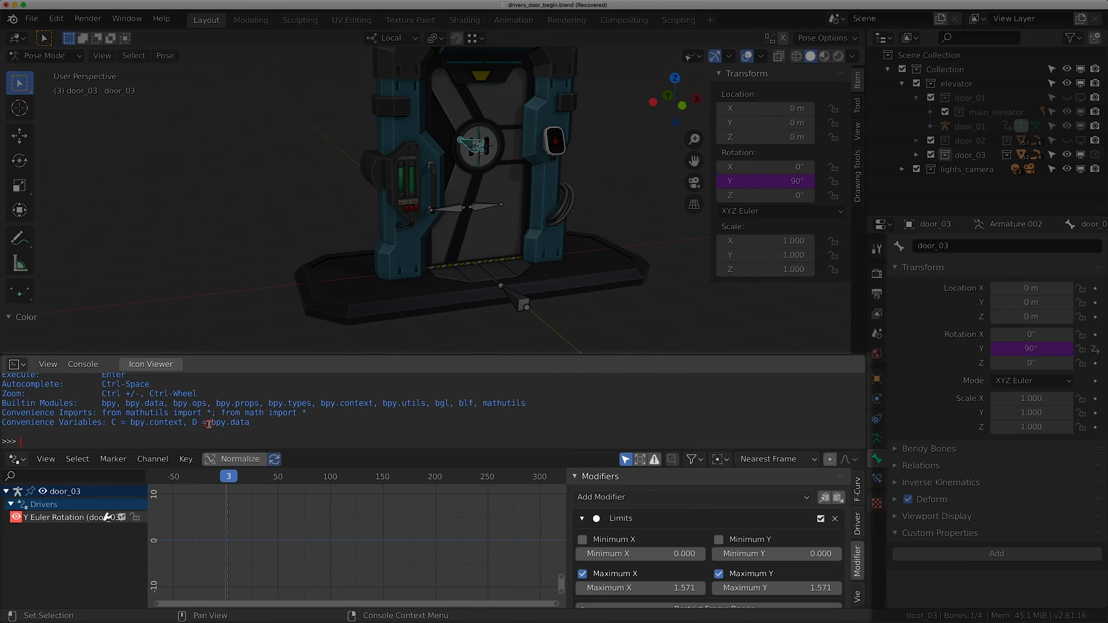
text(degrees(1.571))
key(Return)
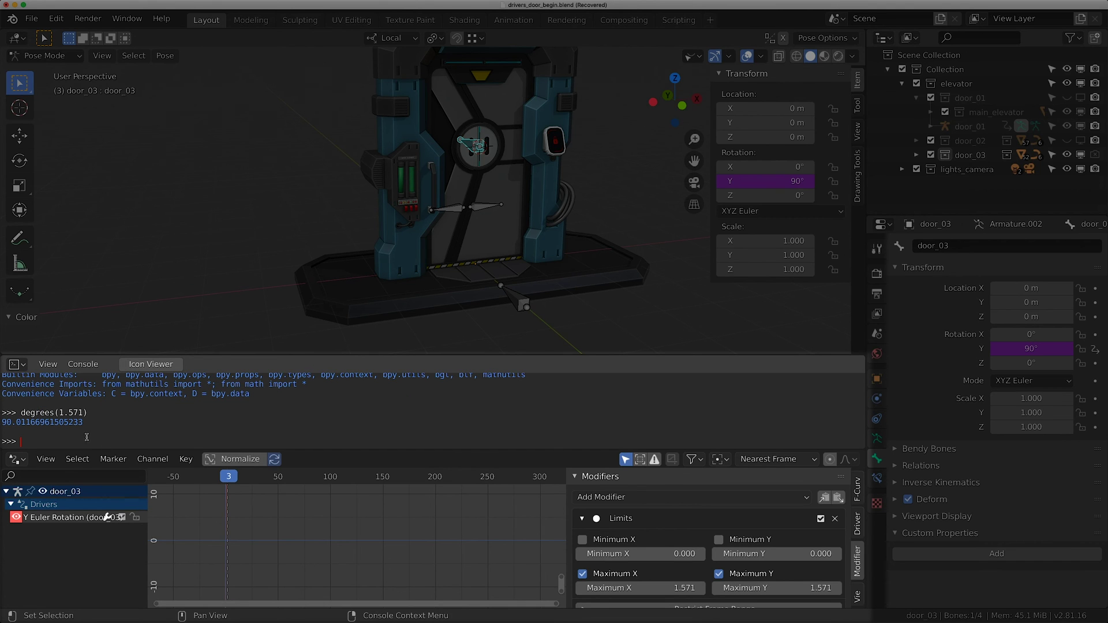
click(13, 423)
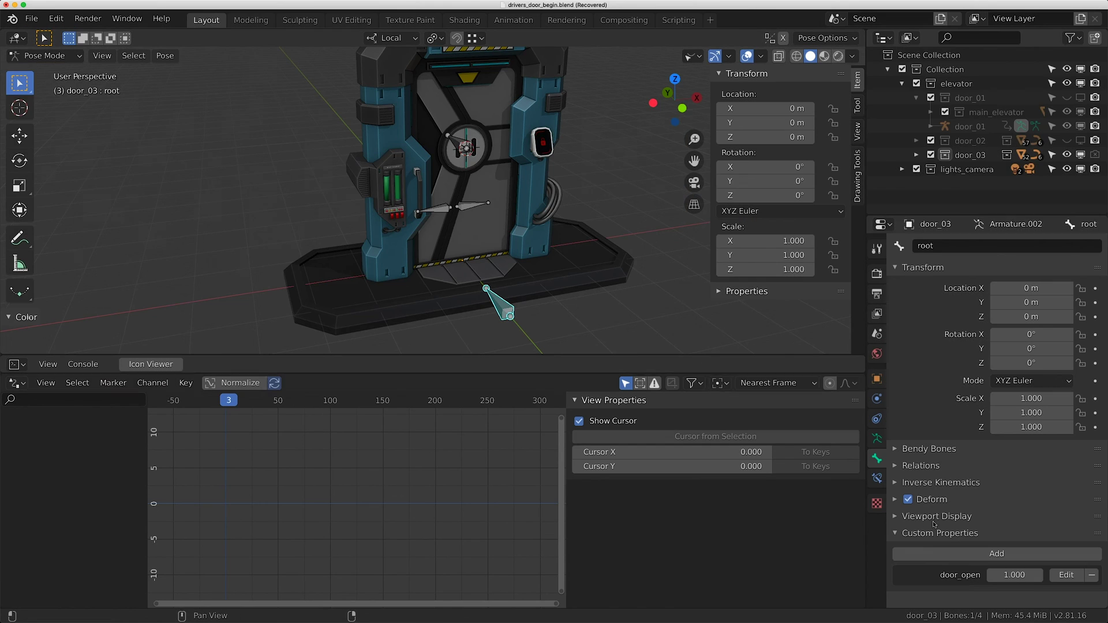
- Vary the root bone's door_open property to check the limited lock rotation, then set it back to 1
mouse_move(1018, 571)
mouse_down()
mouse_move(1062, 571)
mouse_move(992, 574)
mouse_move(1033, 575)
mouse_move(1014, 575)
mouse_up()
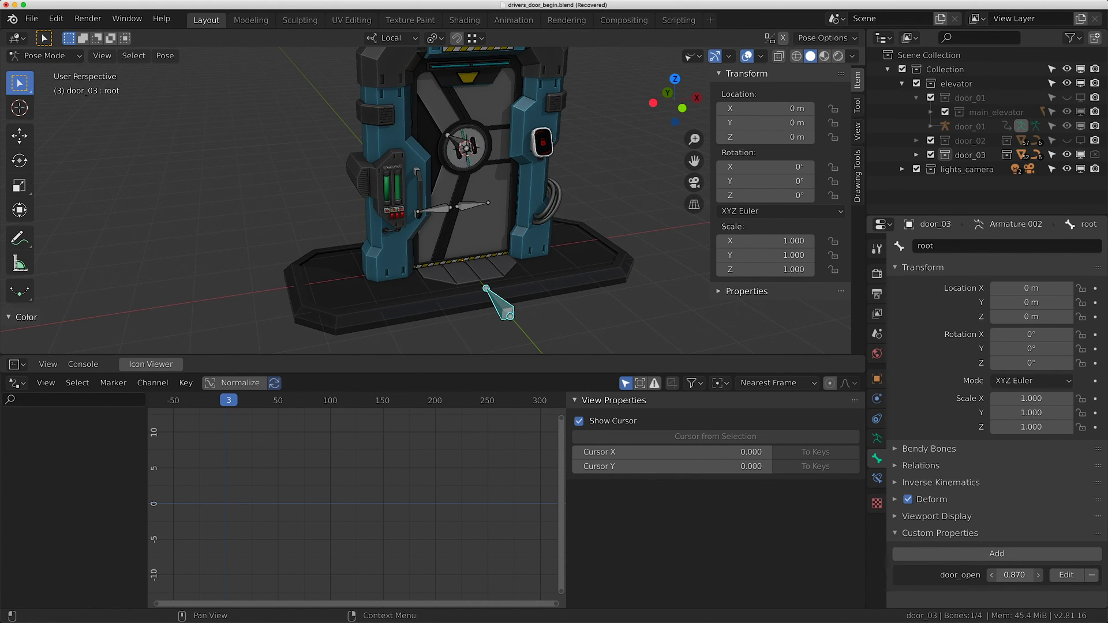
click(1018, 572)
text(1)
key(Return)
- Select the door_02 bone of the door_03 armature and test its movement along the local Y axis
click(472, 206)
key(g)
key(y)
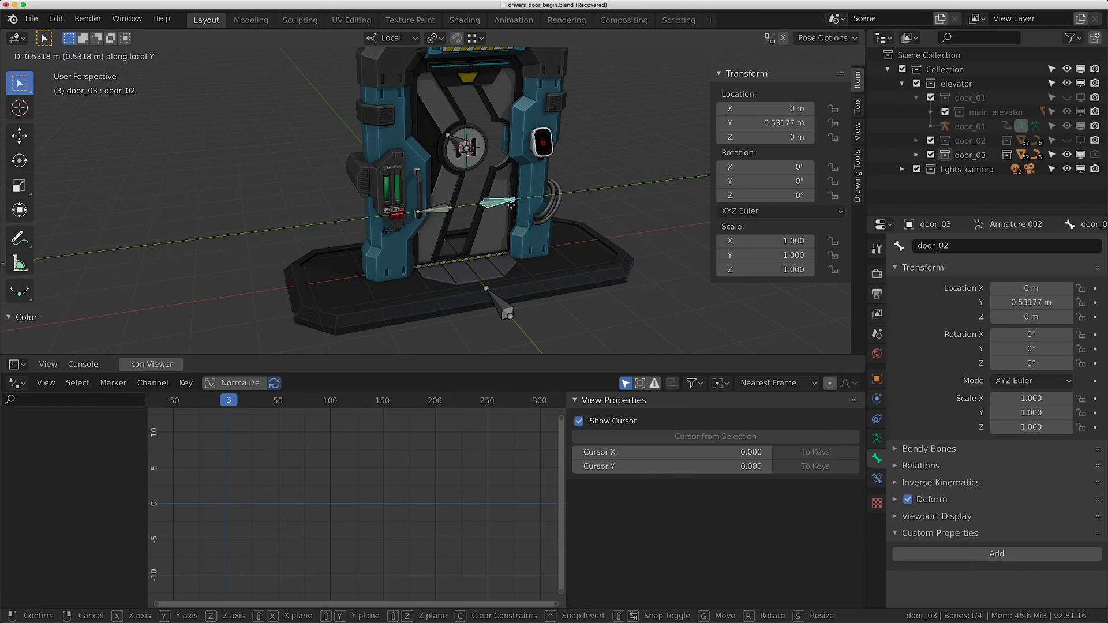
key(Escape)
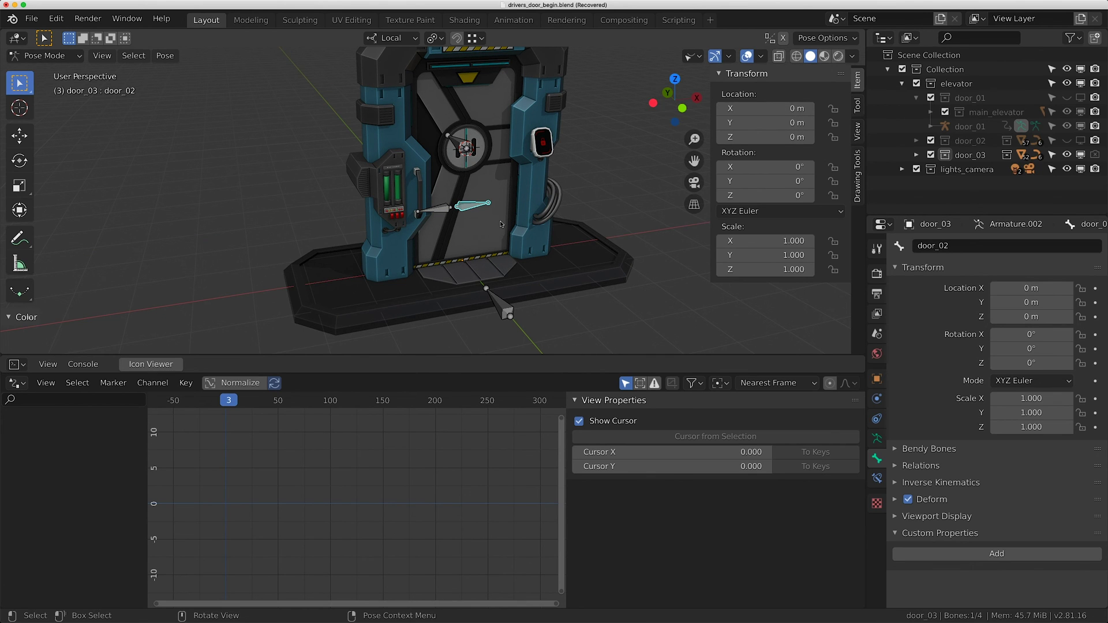
key(g)
key(Escape)
- Add a driver to the door_02 bone's Y location and show its driver settings in the Drivers editor
right_click(774, 122)
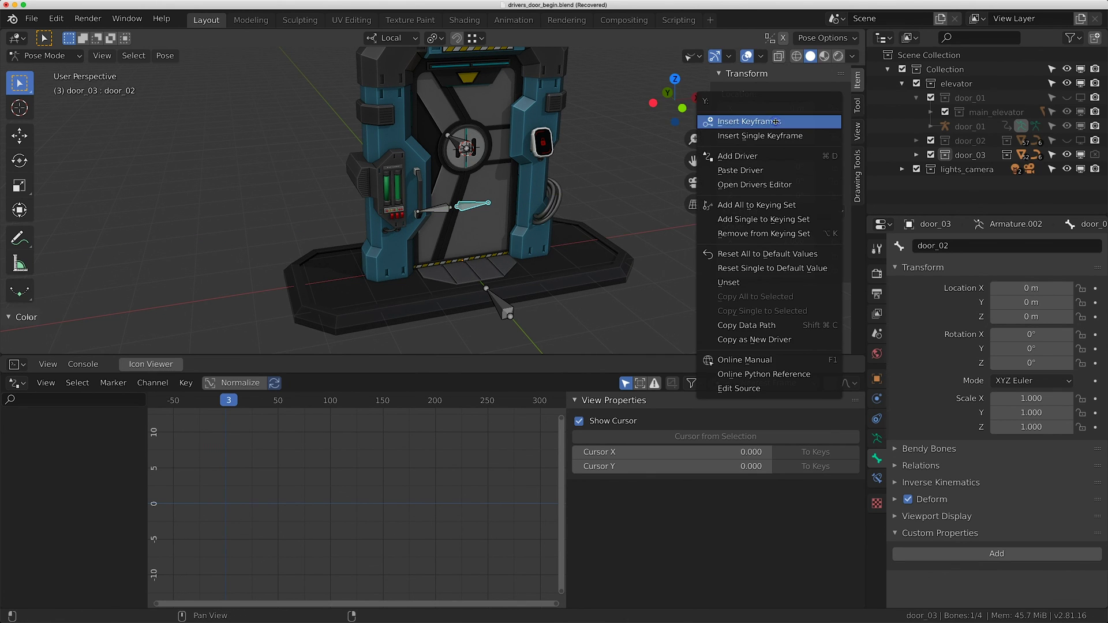
click(737, 156)
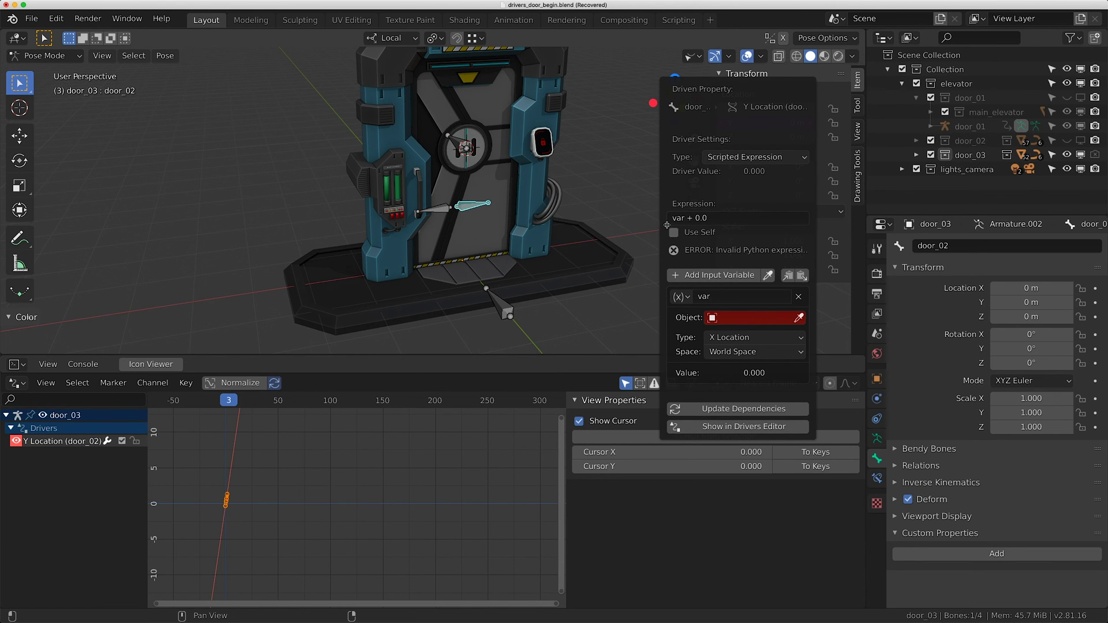
click(62, 441)
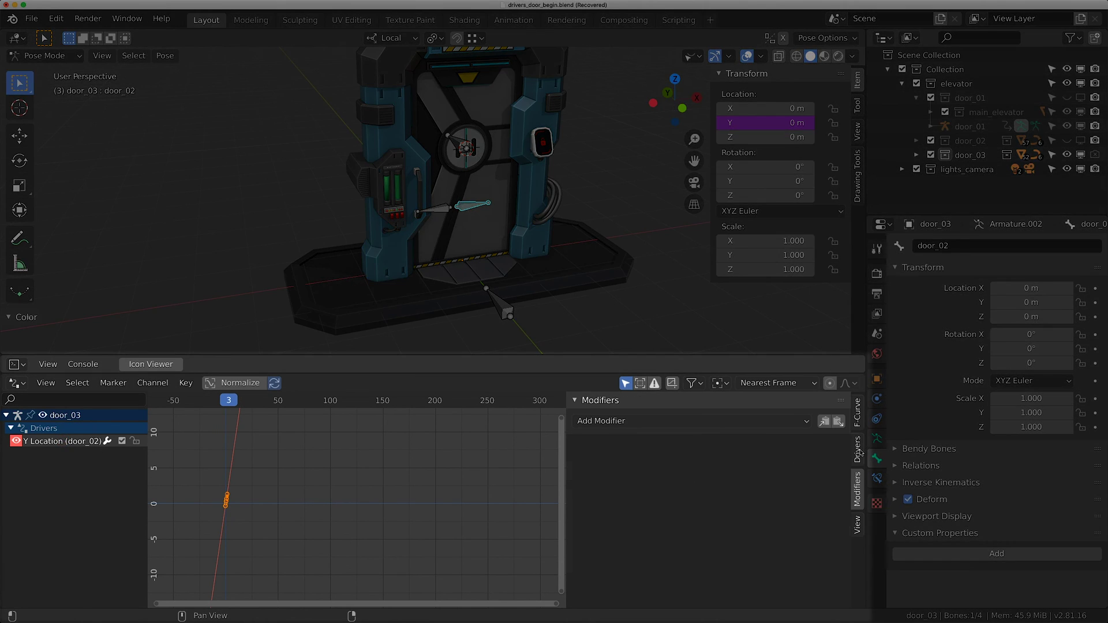
click(857, 449)
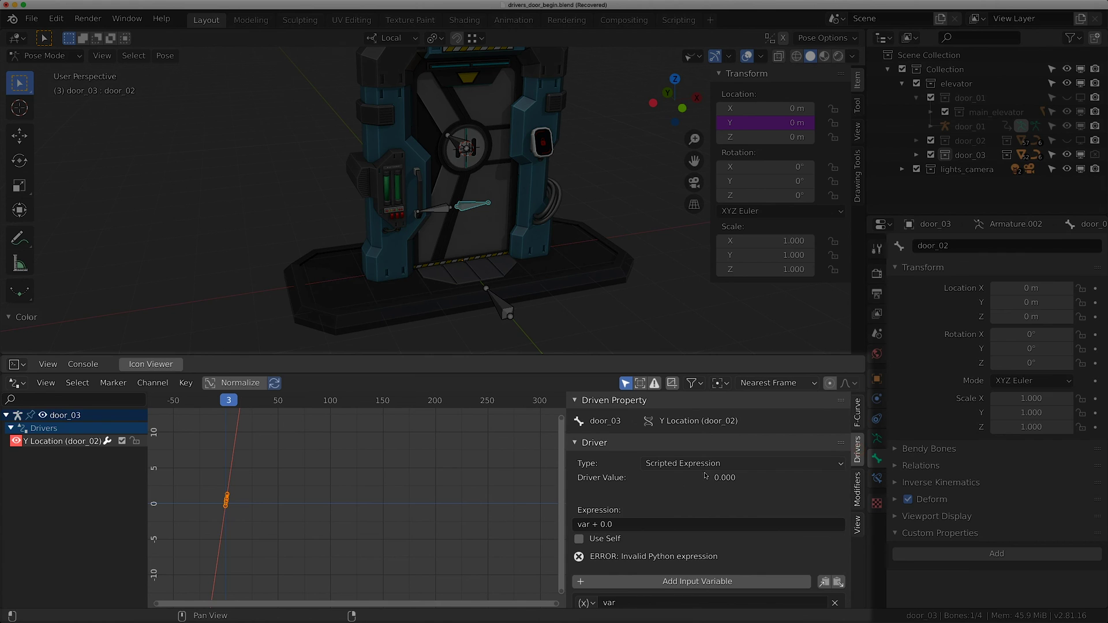
- Set the expression of the door_02 bone's Y location driver to (var-1)
scroll(659, 483, down, 4)
click(637, 438)
text(var)
click(641, 415)
click(626, 436)
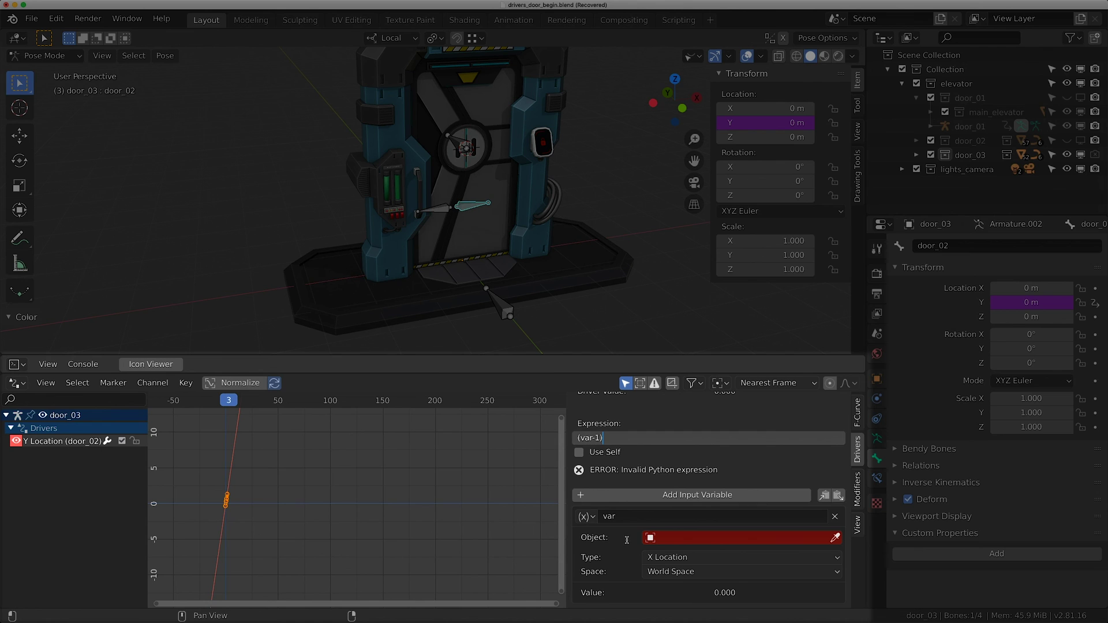
key(Return)
- Make the driver variable a Single Property of the door_03 object with the path pose.bones["root"]["door_open"]
scroll(610, 521, down, 1)
click(585, 499)
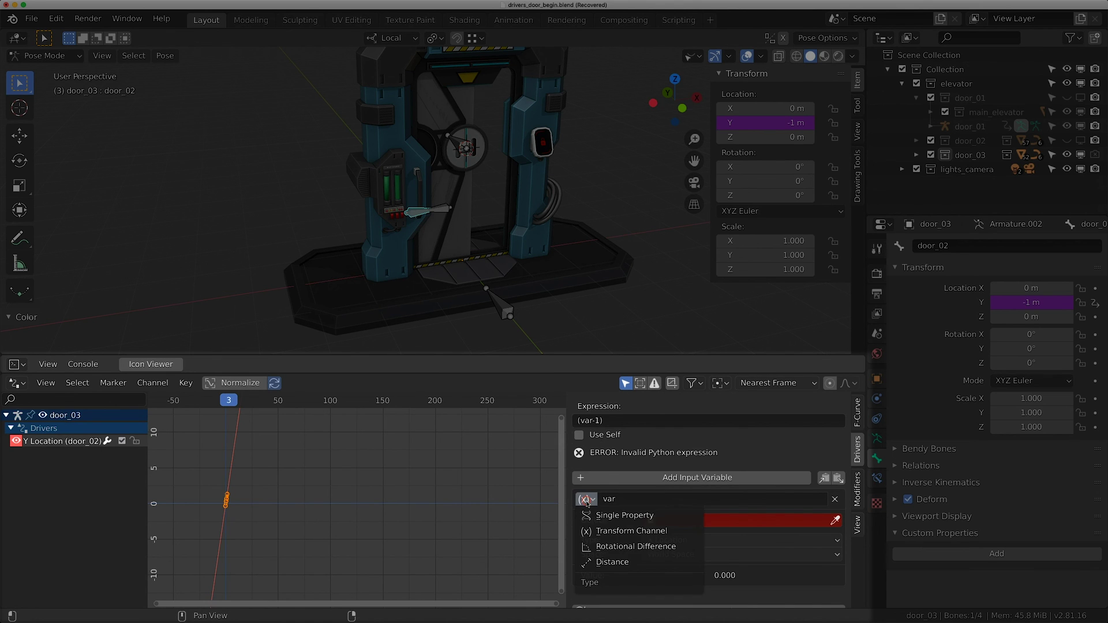
click(595, 515)
click(723, 539)
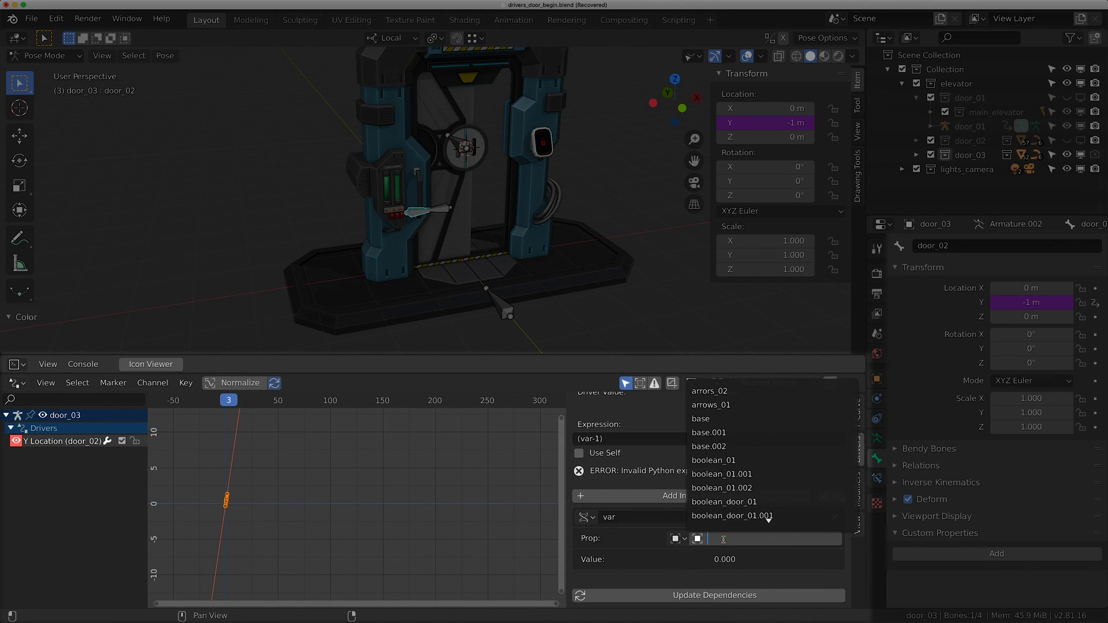
text(door_03)
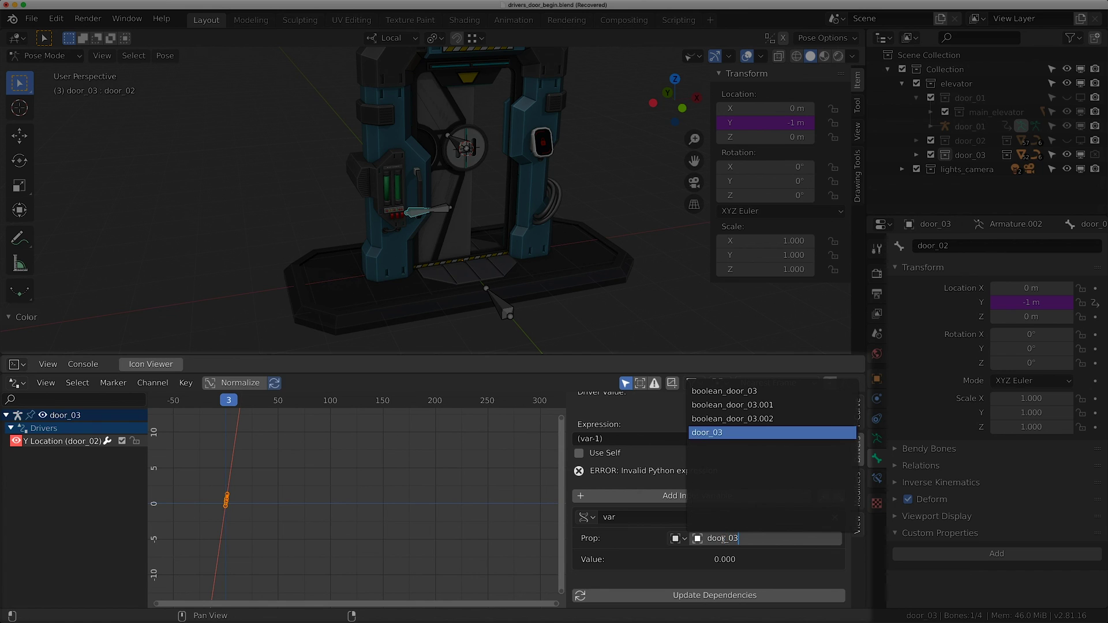
key(Return)
click(701, 555)
text(pose.bones["root"]["door_open"])
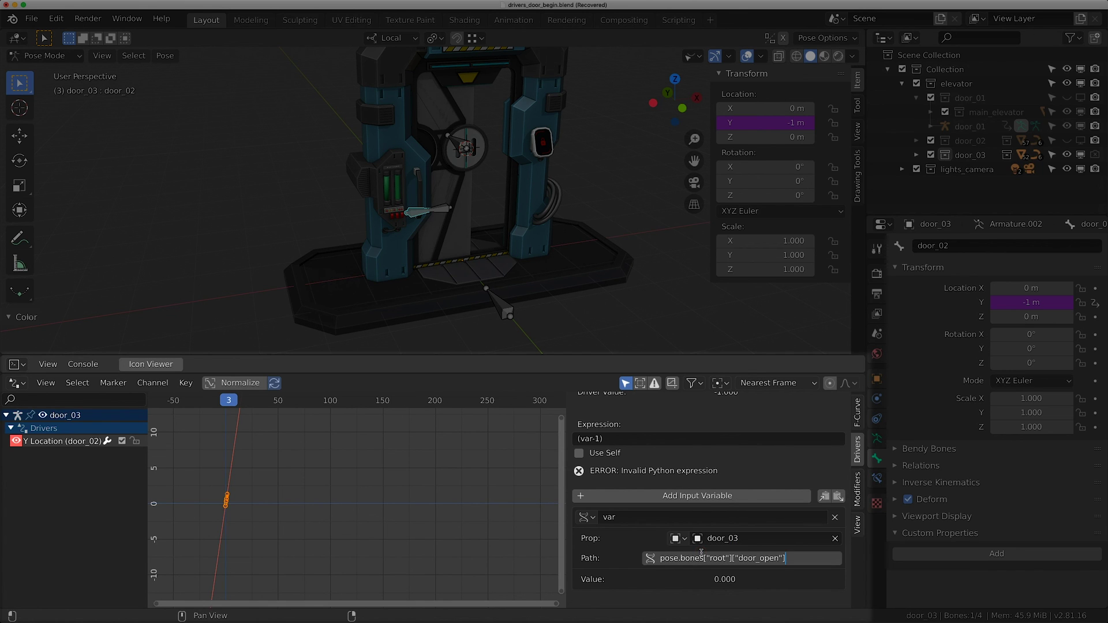
key(Return)
- Re-enter the expression (var-1) so that the door_02 bone's driver is evaluated again
scroll(701, 555, down, 1)
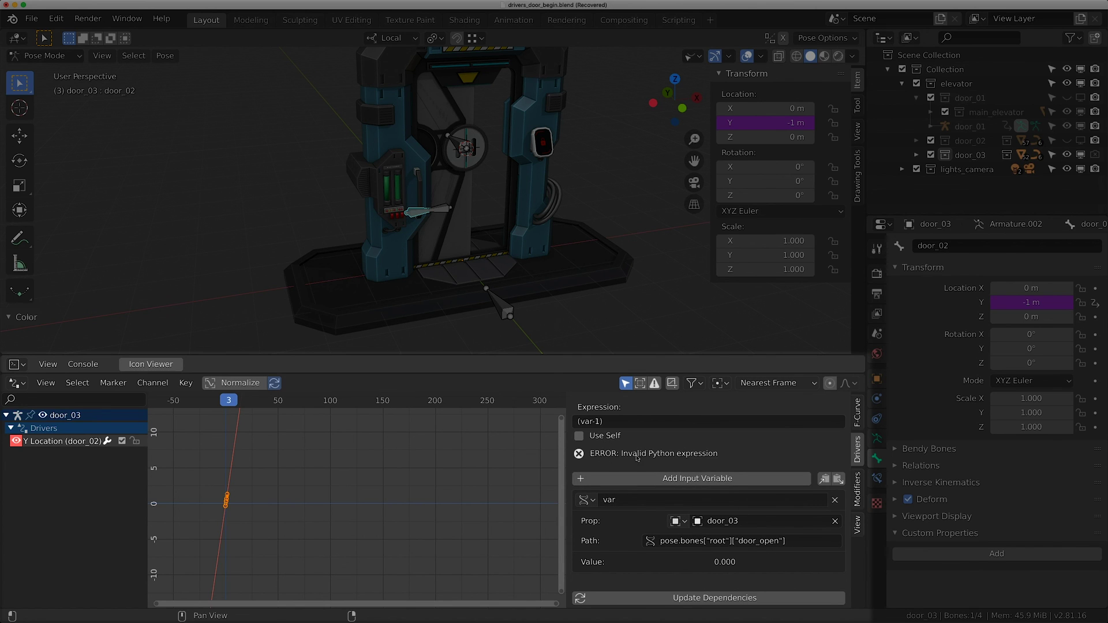
click(579, 421)
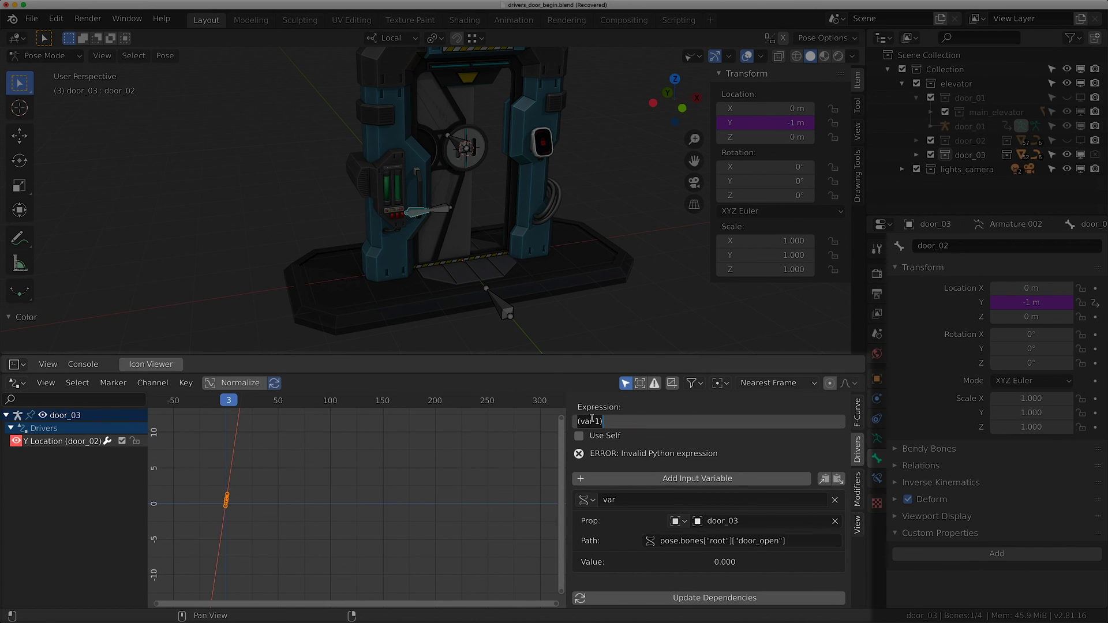
key(Return)
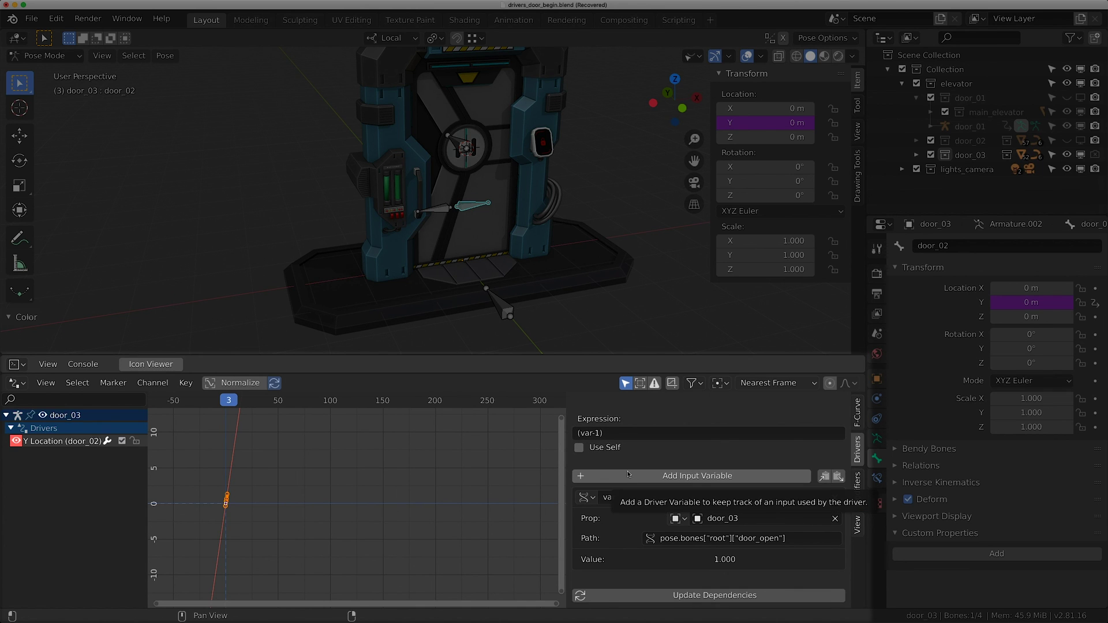
- Add a Limits modifier to the door_02 driver curve and enable Minimum X and Minimum Y at 0
ctrl+scroll(629, 461, down, 1)
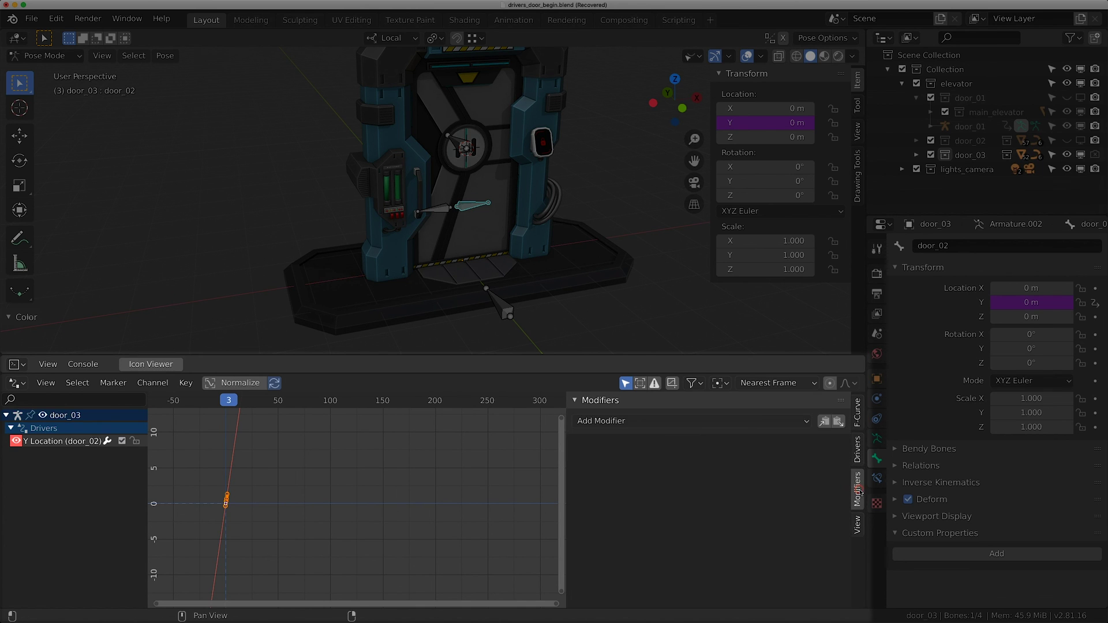
click(642, 427)
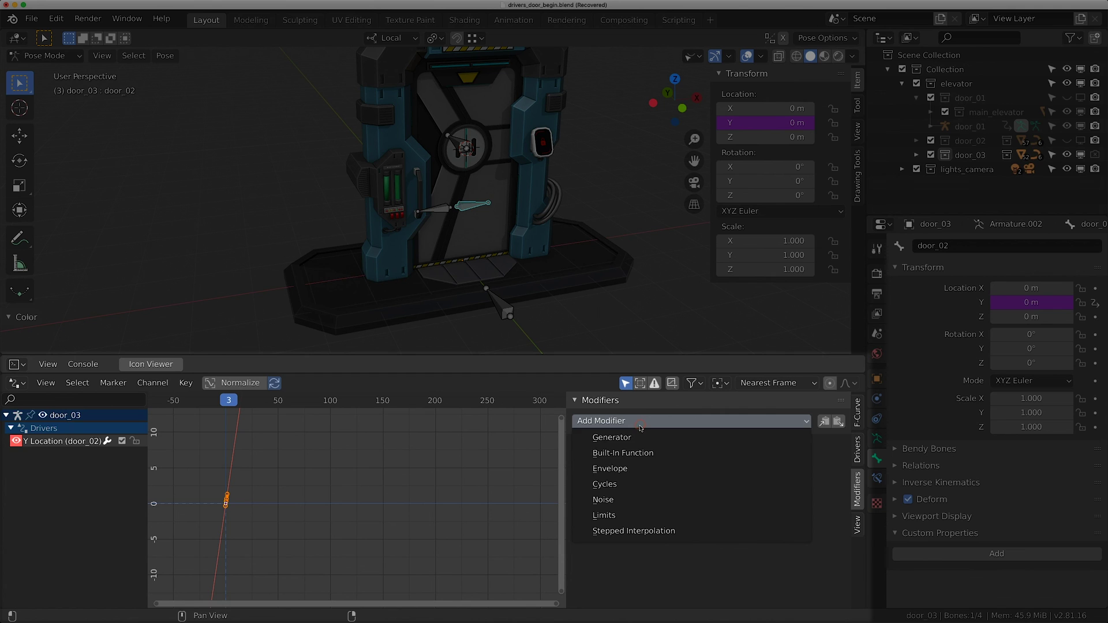
click(626, 517)
click(582, 463)
click(719, 464)
key(Home)
scroll(314, 507, down, 3)
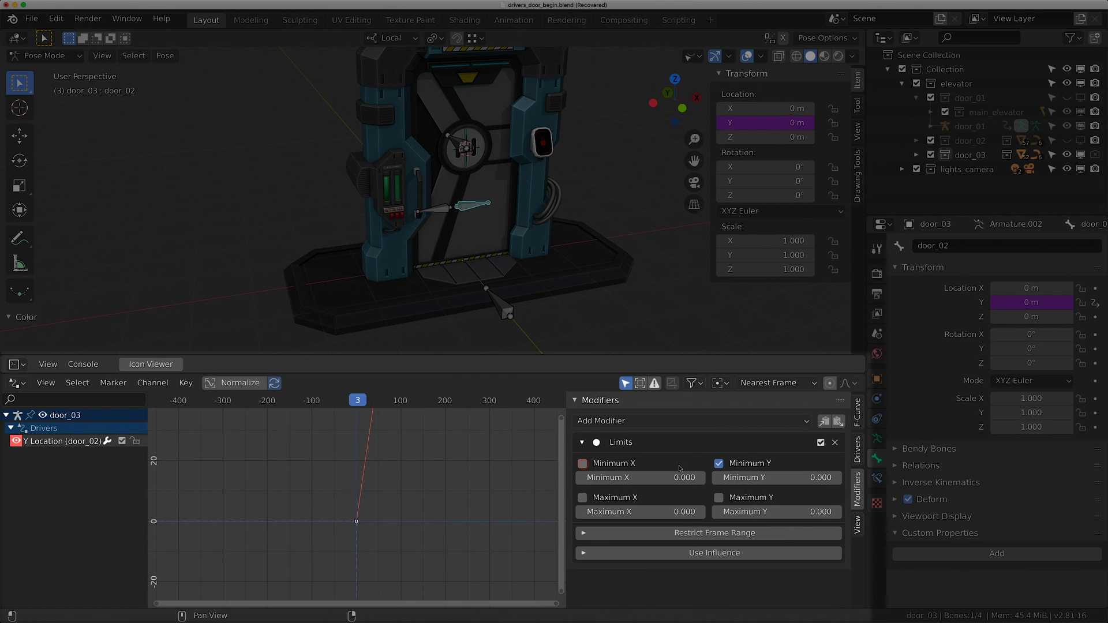
click(718, 463)
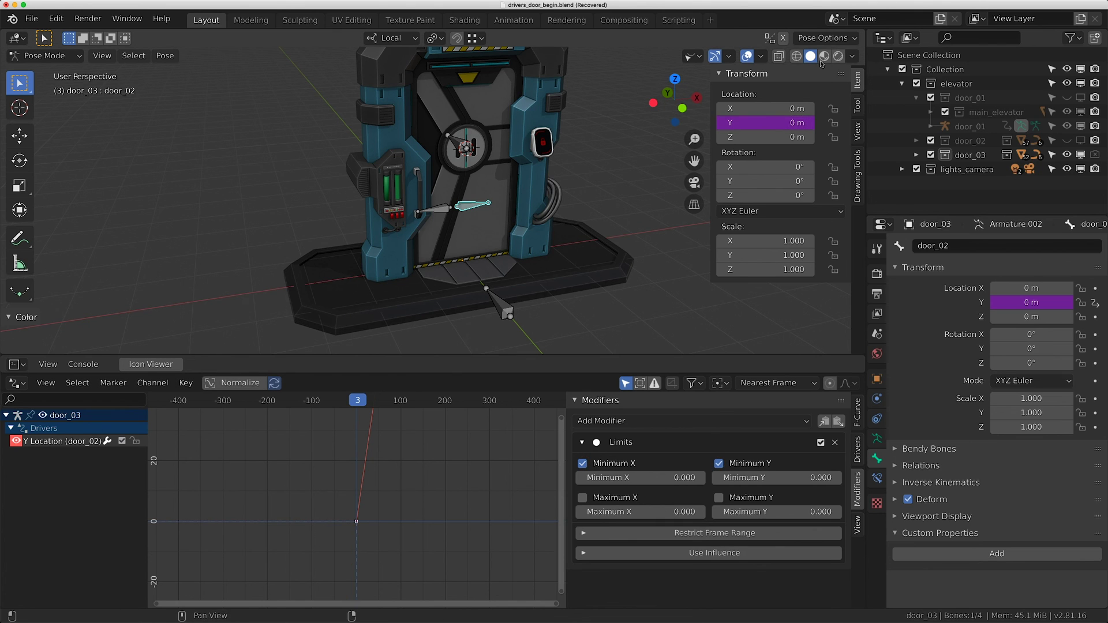
- Copy the door_02 bone's Y location driver and paste it onto the Y location of the door_01 bone
scroll(652, 202, up, 2)
middle_drag(641, 196, 657, 161)
scroll(658, 161, down, 1)
right_click(742, 128)
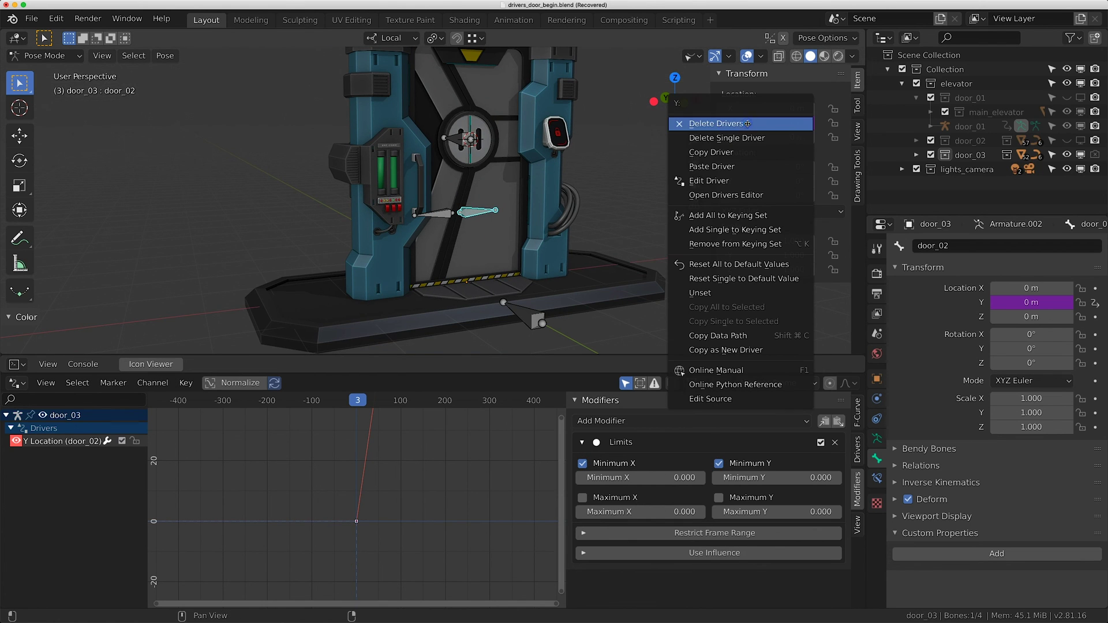
click(726, 152)
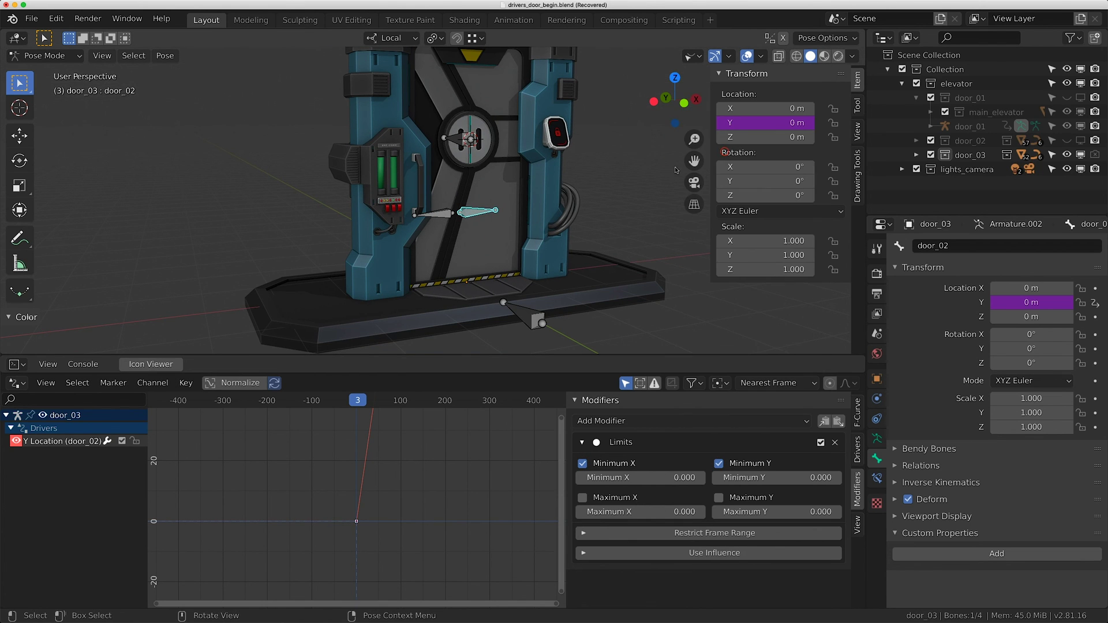
click(447, 215)
right_click(744, 123)
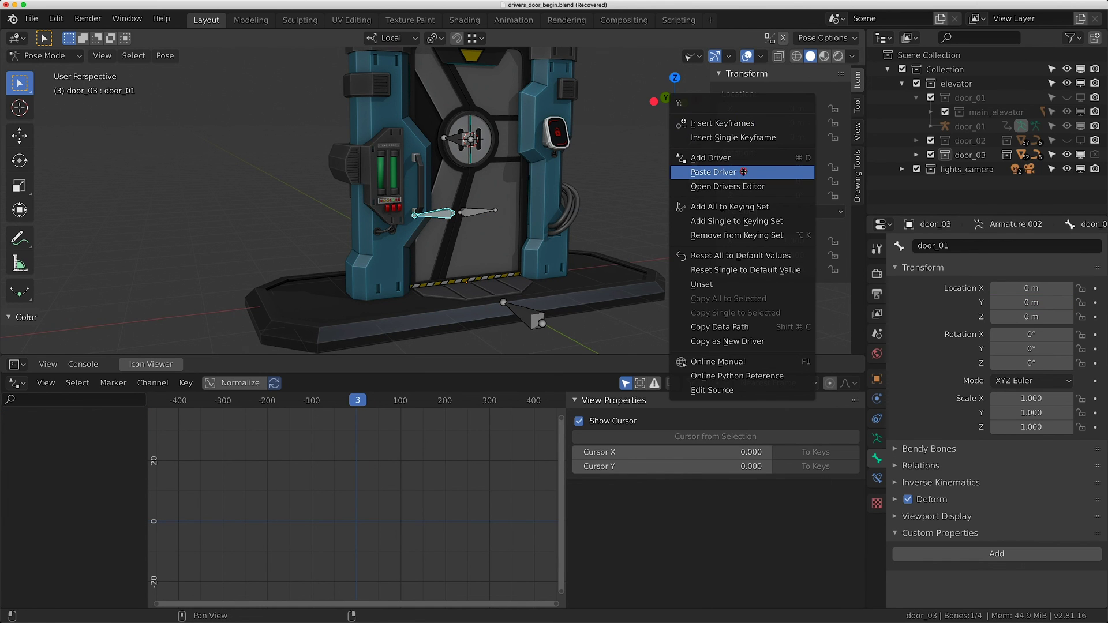
click(743, 172)
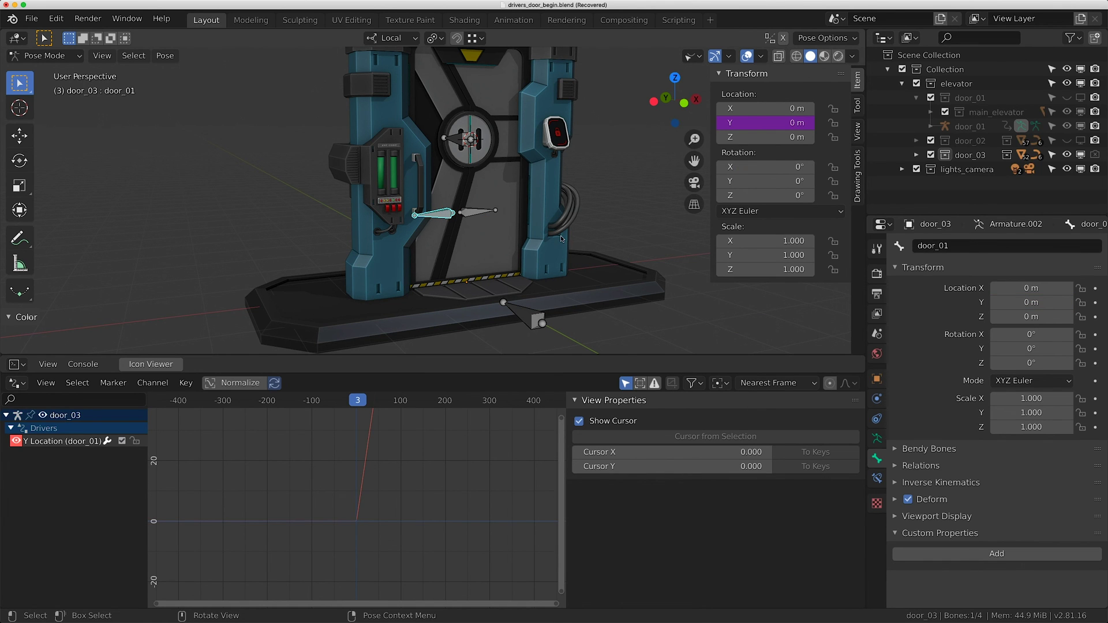
- Hide the viewport overlays and vary the root bone's door_open property to check the door_03 opening sequence
middle_drag(561, 238, 517, 324)
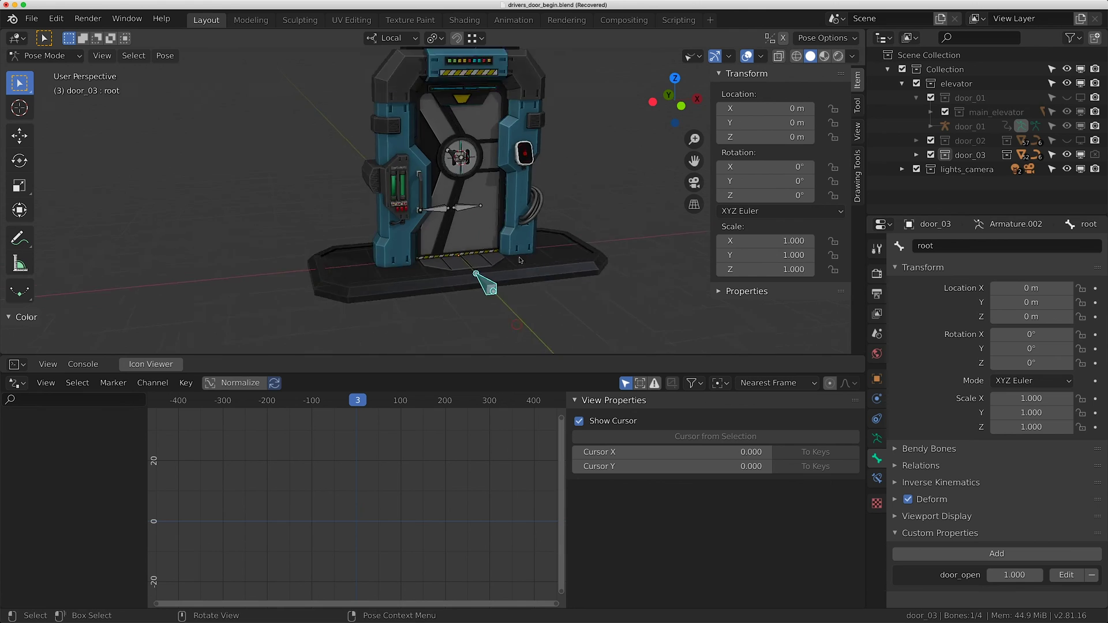
middle_drag(519, 257, 430, 270)
scroll(430, 270, down, 1)
click(745, 56)
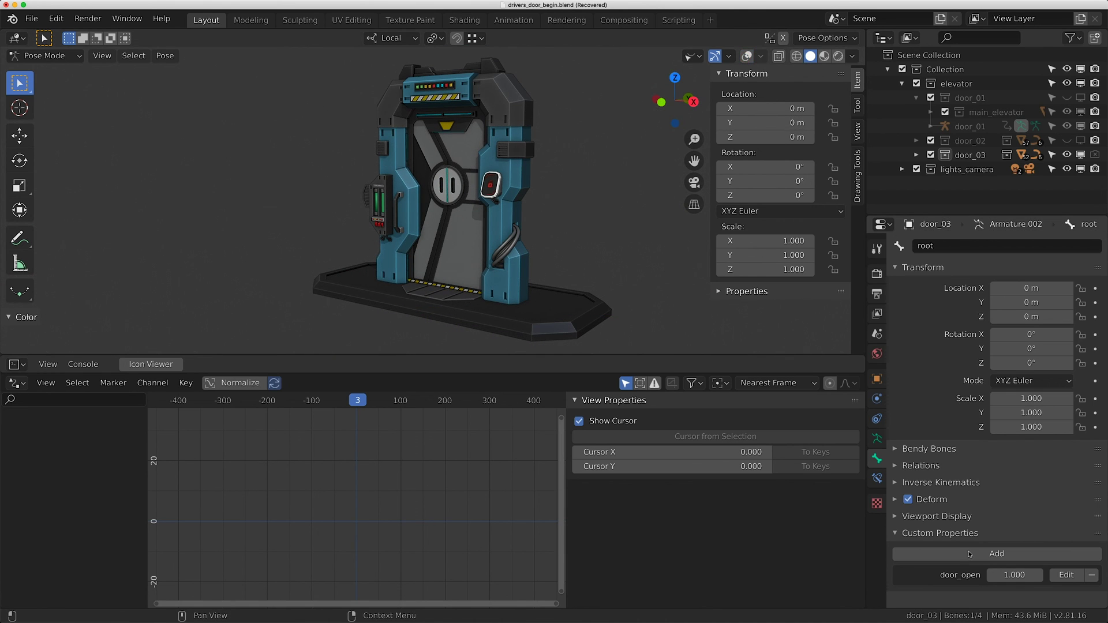
drag(1014, 575, 988, 575)
drag(920, 575, 969, 575)
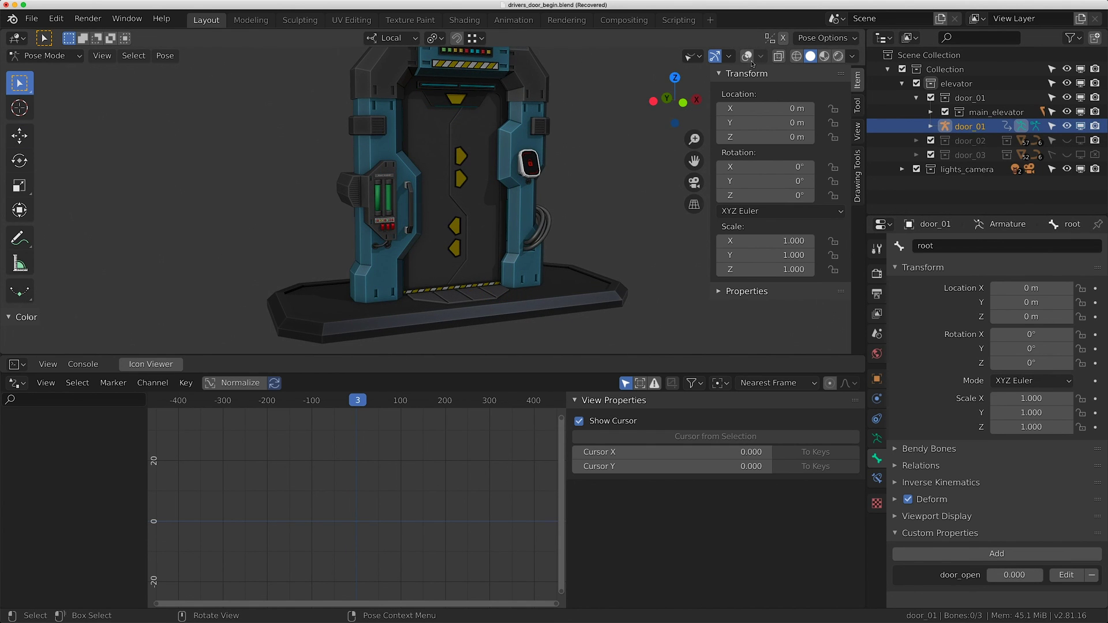
- Show the overlays again, select the door_01 armature's root bone and copy the data path of its door_open property
click(747, 57)
scroll(513, 143, up, 5)
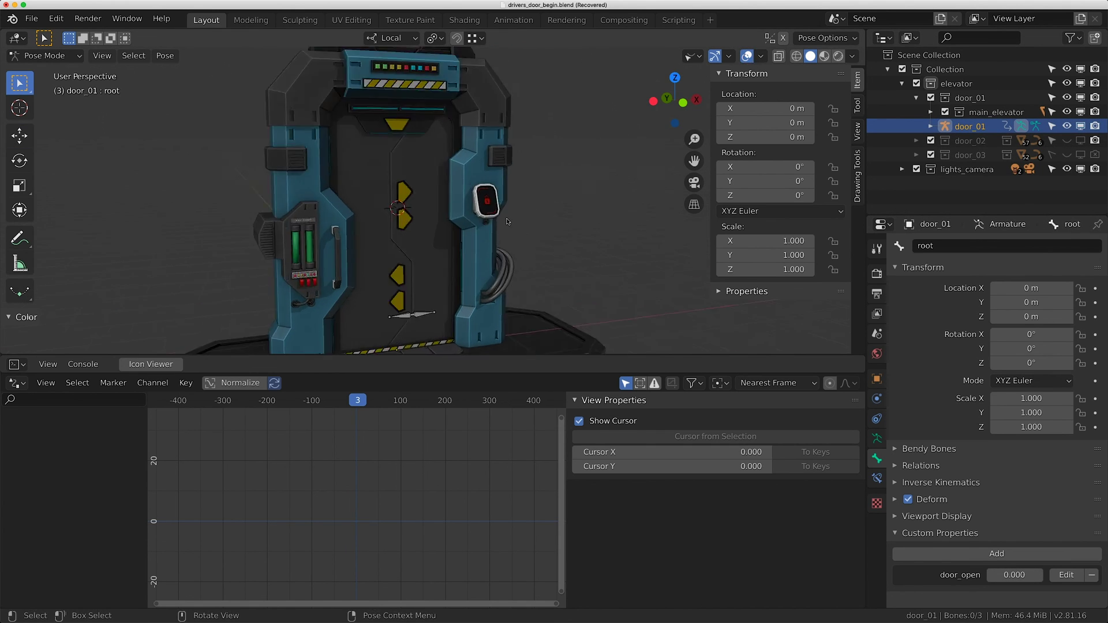
scroll(567, 206, down, 4)
shift+middle_drag(567, 206, 590, 120)
mouse_move(479, 317)
middle_down()
mouse_move(483, 333)
mouse_move(487, 317)
middle_up()
click(485, 317)
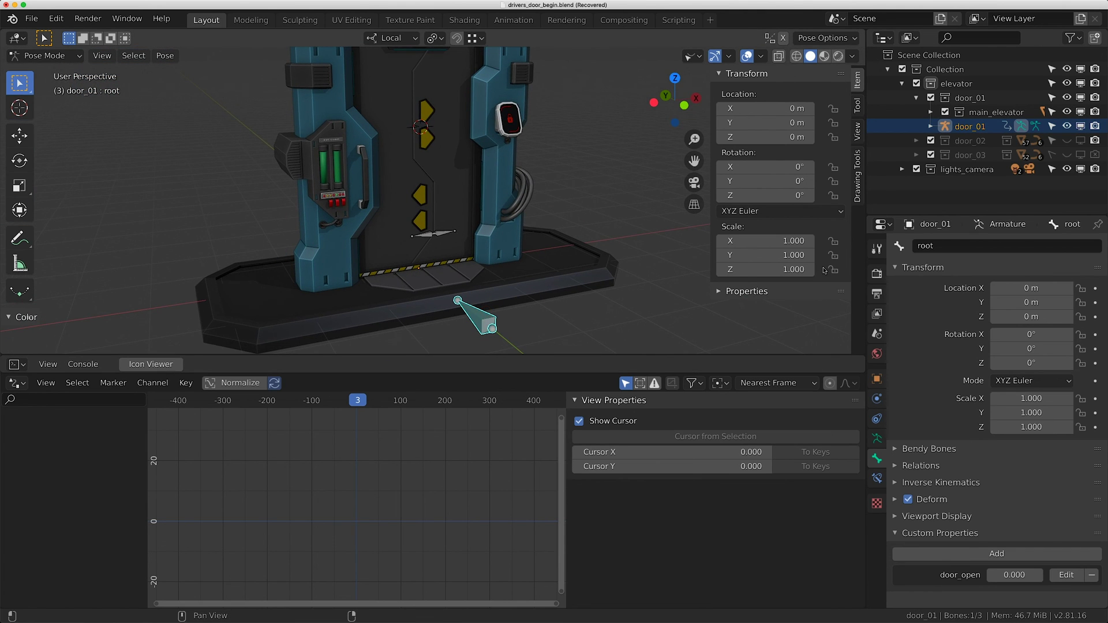
mouse_move(1007, 575)
mouse_down()
mouse_move(1041, 574)
mouse_move(1004, 574)
mouse_up()
right_click(1011, 576)
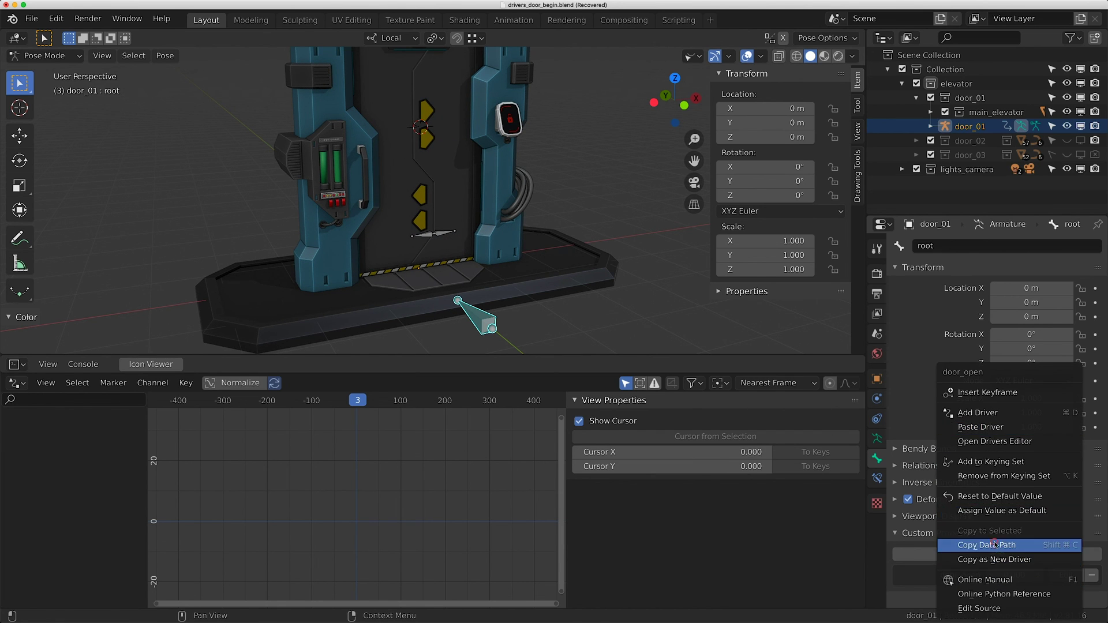
click(986, 545)
- Switch to Object Mode and select the red padlock body on the elevator's control panel
scroll(516, 199, up, 4)
key(ctrl+Tab)
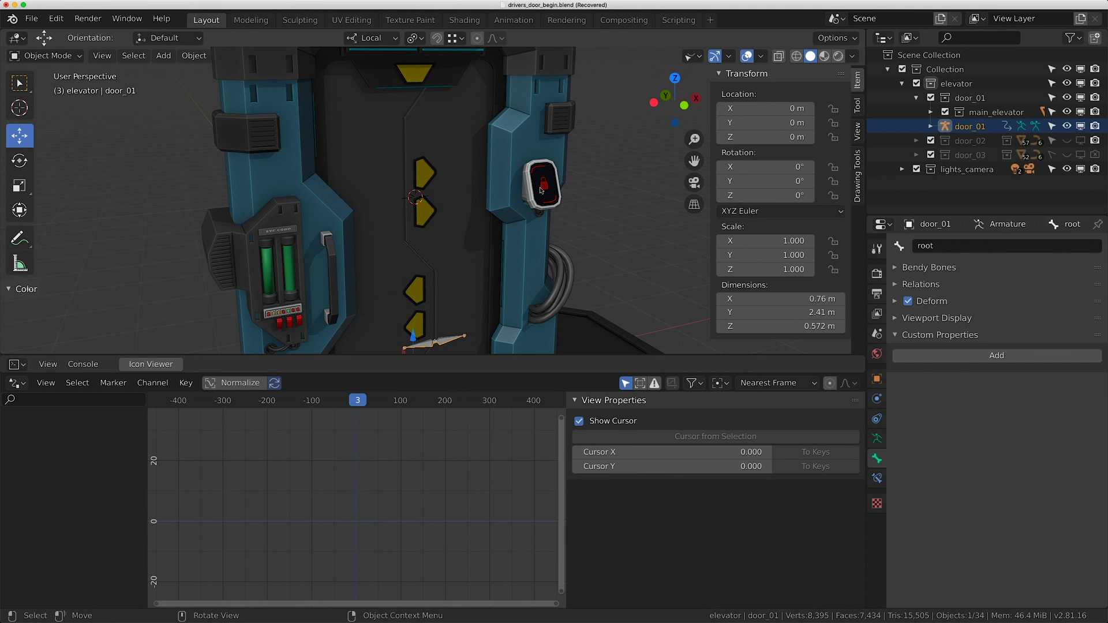
click(541, 191)
scroll(541, 190, up, 5)
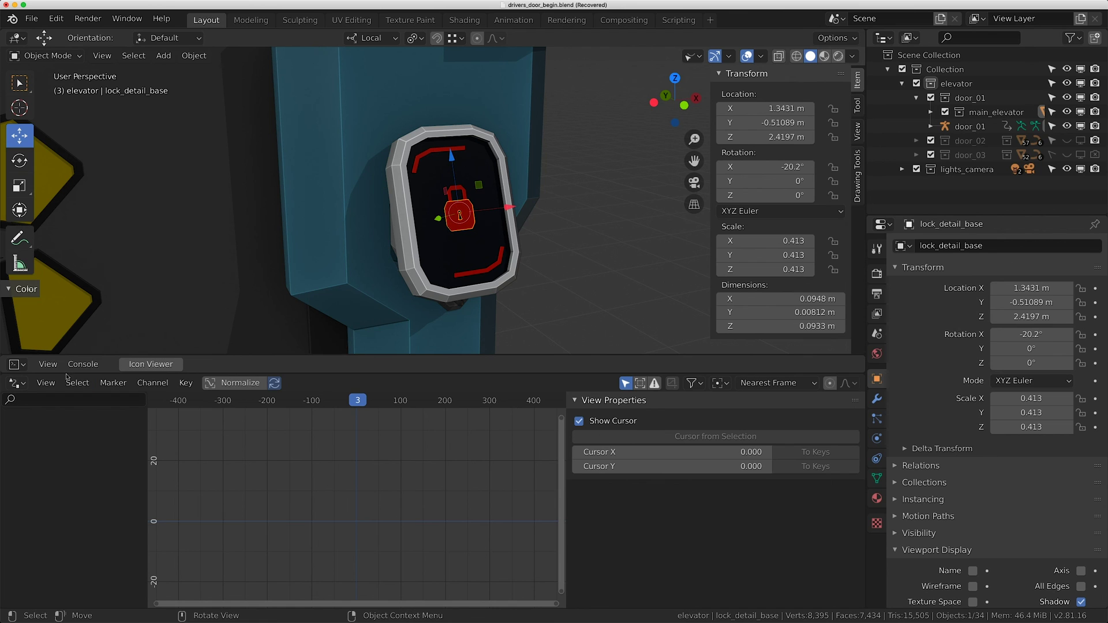
- Enlarge the collapsed Python Console area and change it to a Shader Editor
drag(68, 374, 68, 468)
click(16, 365)
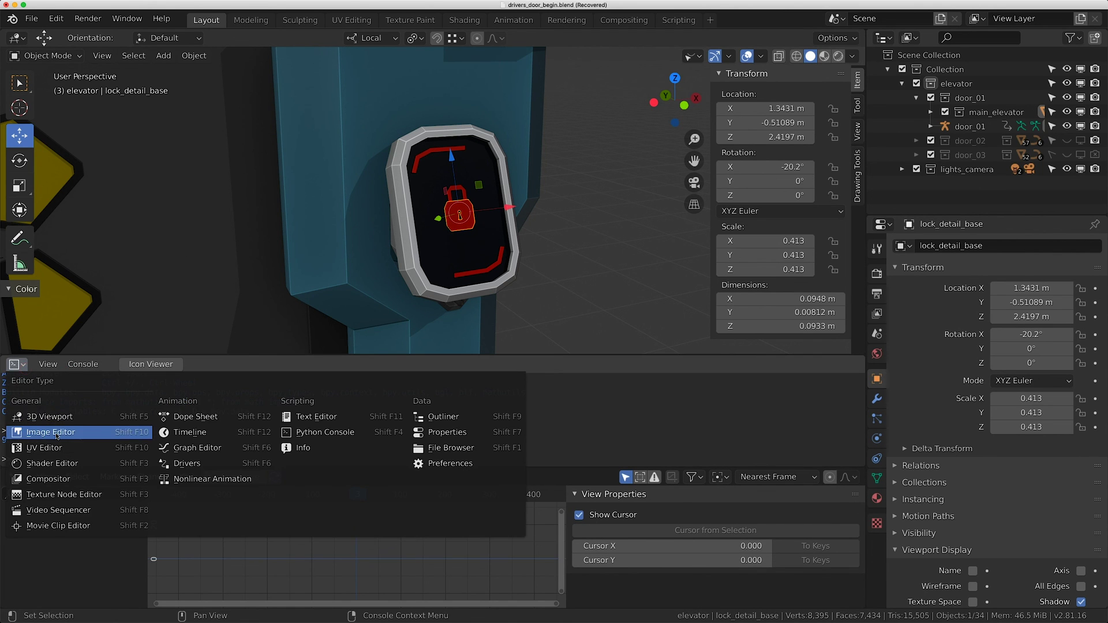
click(64, 465)
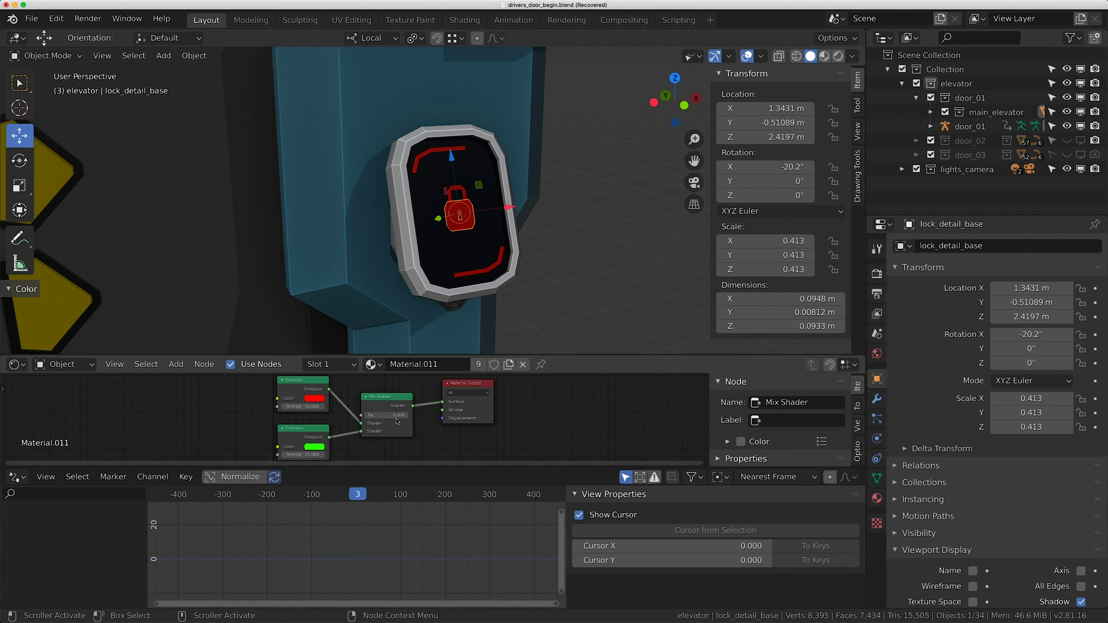
- Add a driver to the Fac value of Material.011's Mix Shader and set its expression to var
scroll(394, 423, up, 4)
scroll(435, 396, down, 5)
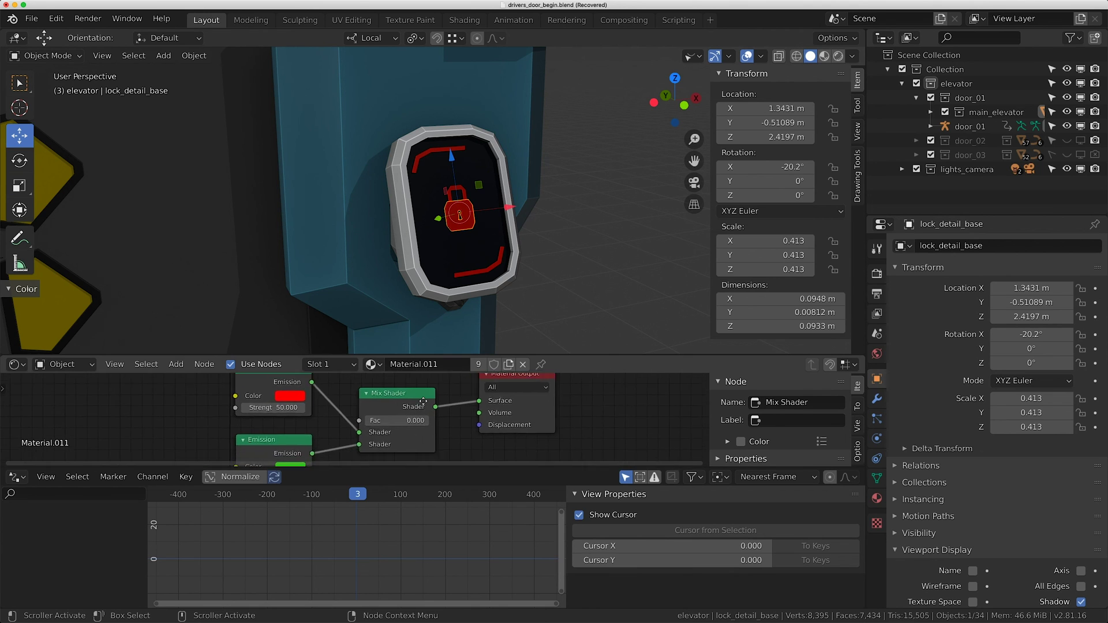
drag(395, 406, 438, 407)
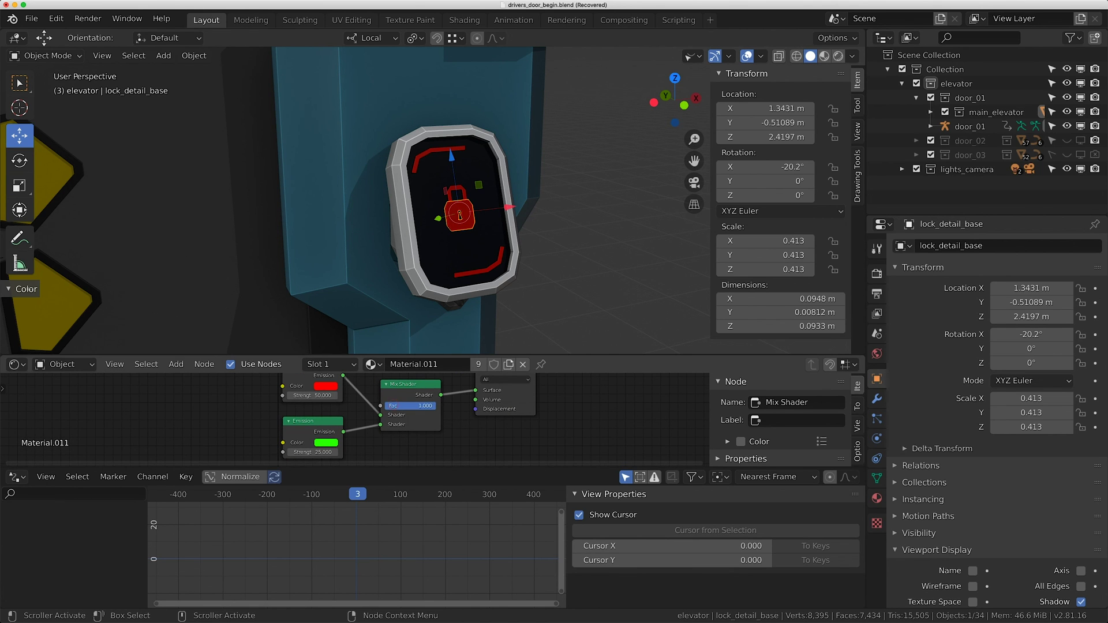
right_click(436, 408)
click(398, 420)
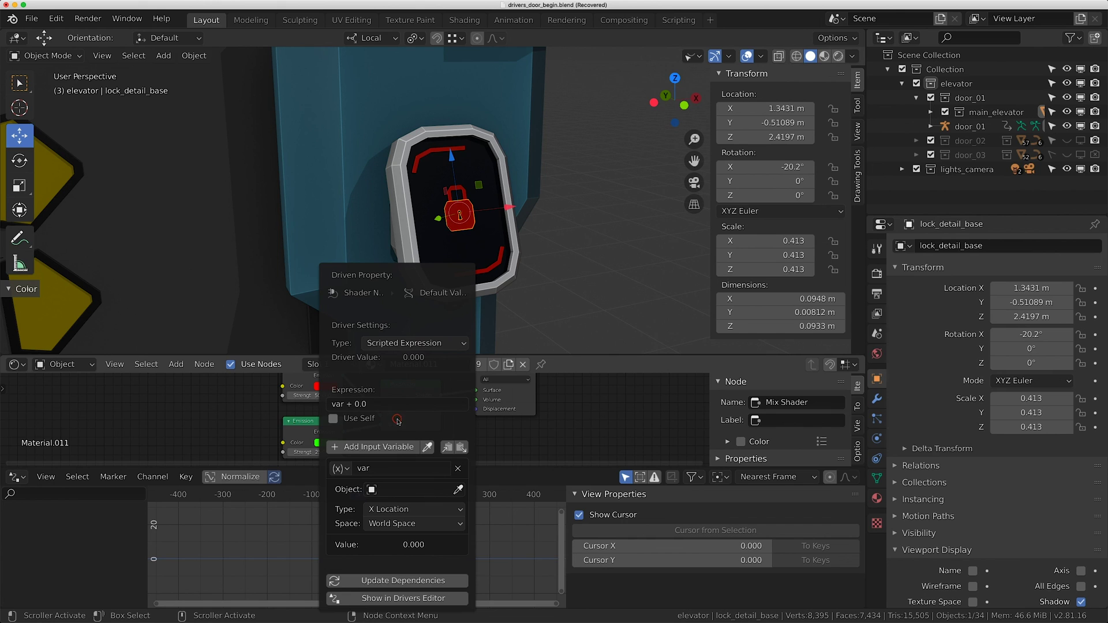
click(385, 391)
key(ctrl+a)
text(var)
key(Return)
- Make the Fac driver's variable a Single Property of the door_01 object and paste the door_open data path
click(339, 468)
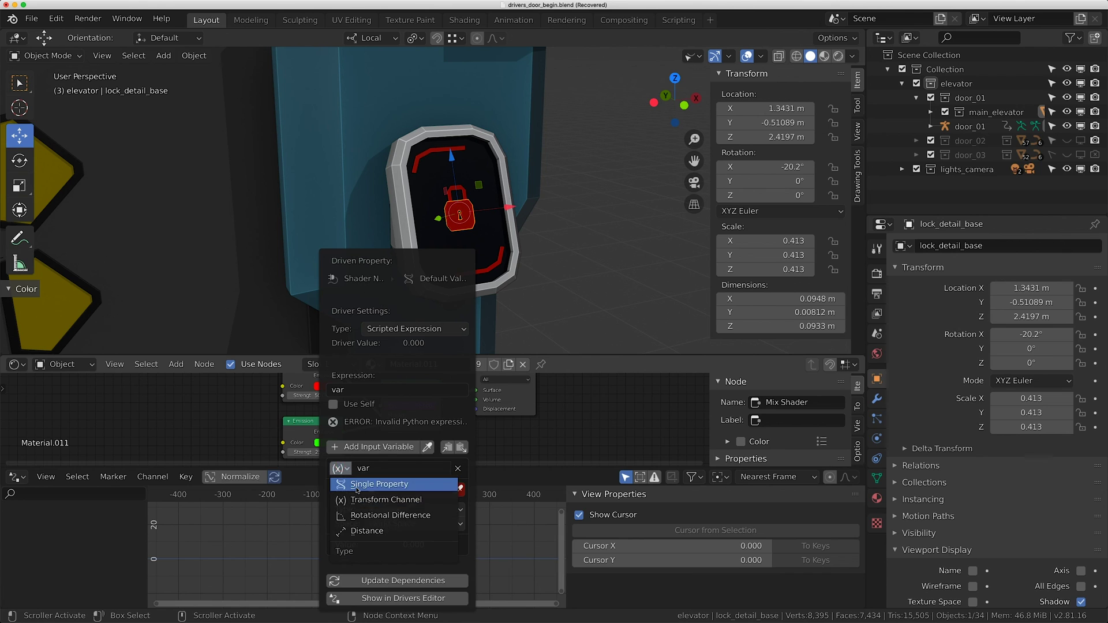
click(356, 490)
click(427, 490)
text(door_01)
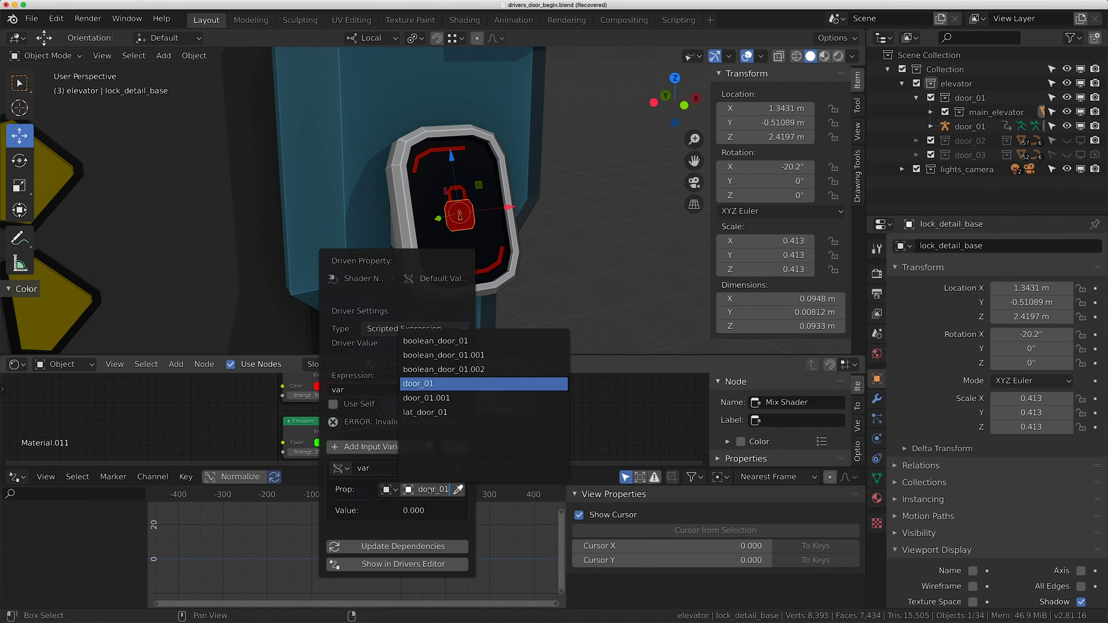
key(Return)
click(412, 507)
key(ctrl+v)
key(Return)
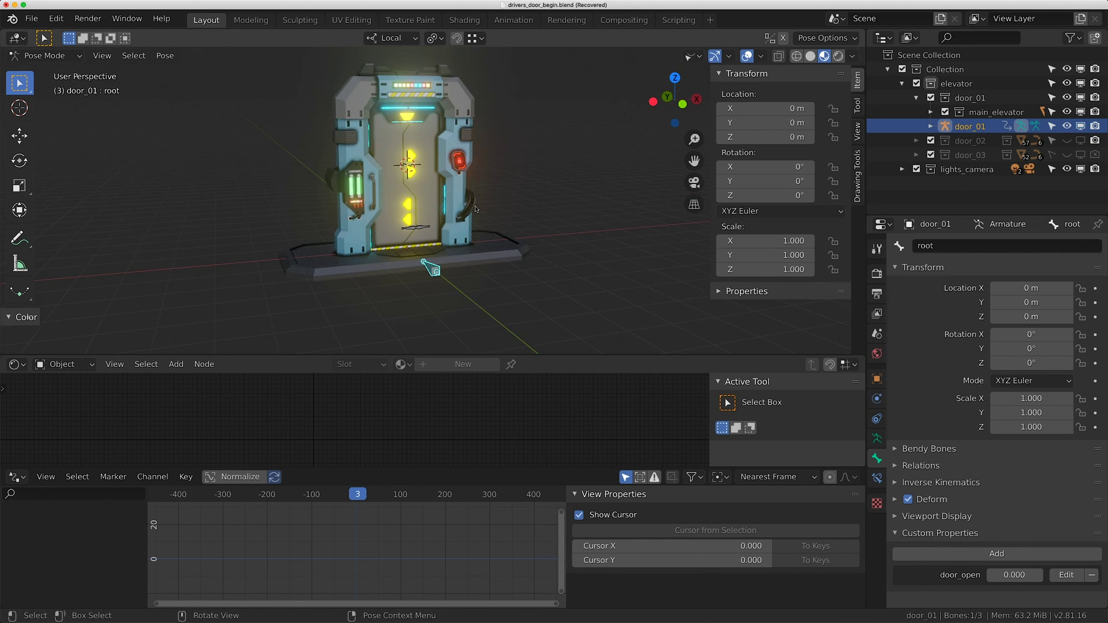
- Vary the door_01 root bone's door_open property up to 2 to check the door motion and the padlock colour
mouse_move(476, 209)
ctrl+middle_down()
mouse_move(476, 167)
mouse_move(493, 196)
ctrl+middle_up()
drag(1004, 577, 1065, 577)
middle_drag(577, 242, 473, 231)
scroll(473, 231, down, 1)
mouse_move(1017, 575)
mouse_down()
mouse_move(959, 575)
mouse_move(1017, 574)
mouse_up()
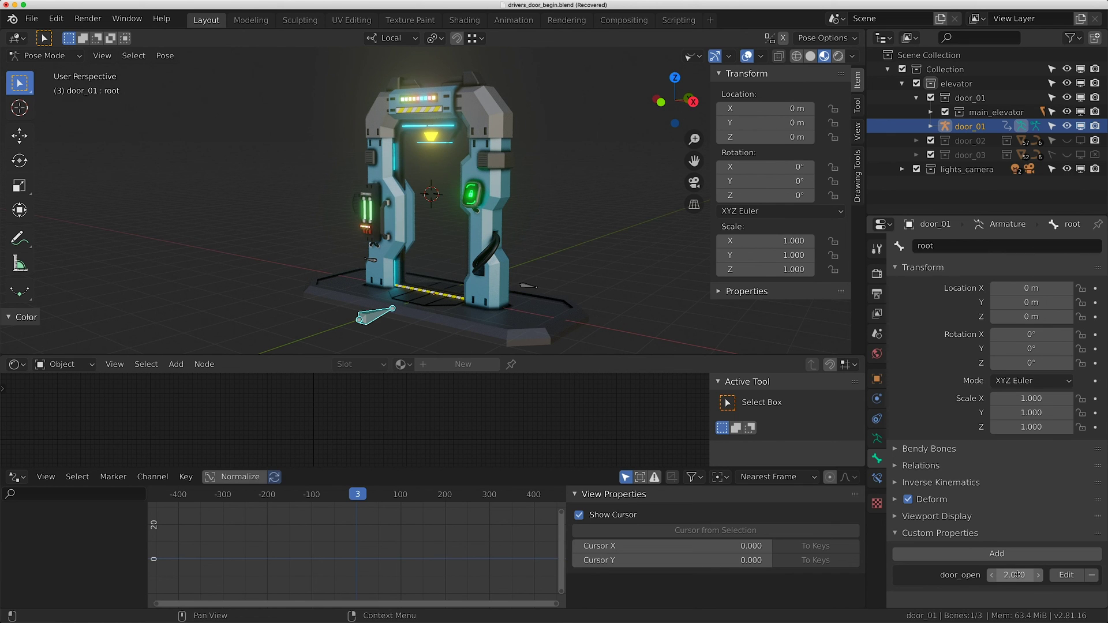